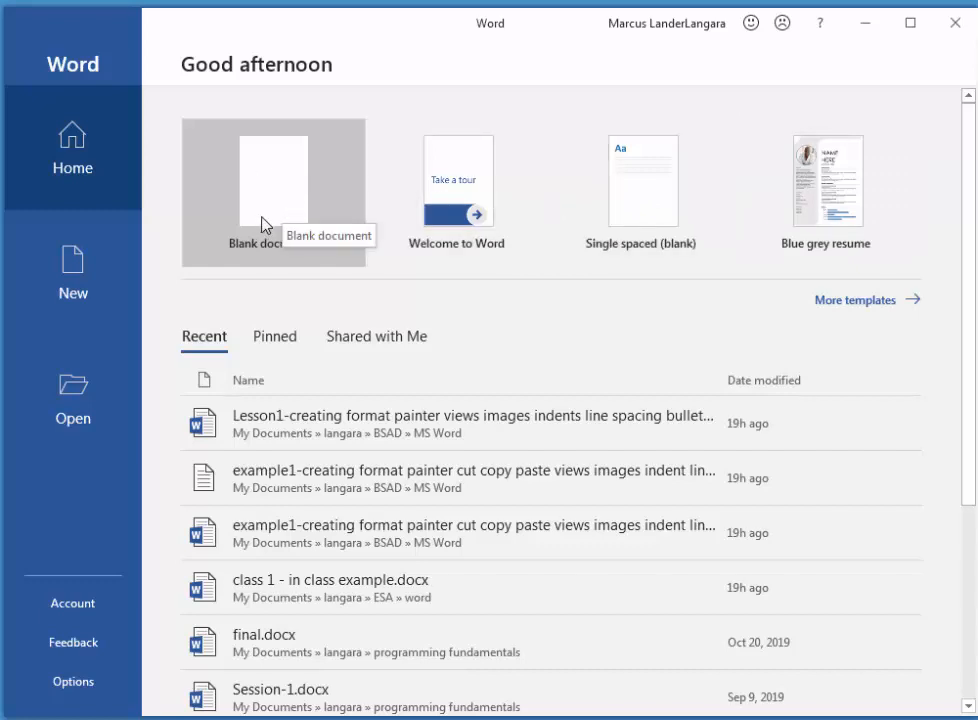
Create a new blank document from the template gallery
click(76, 268)
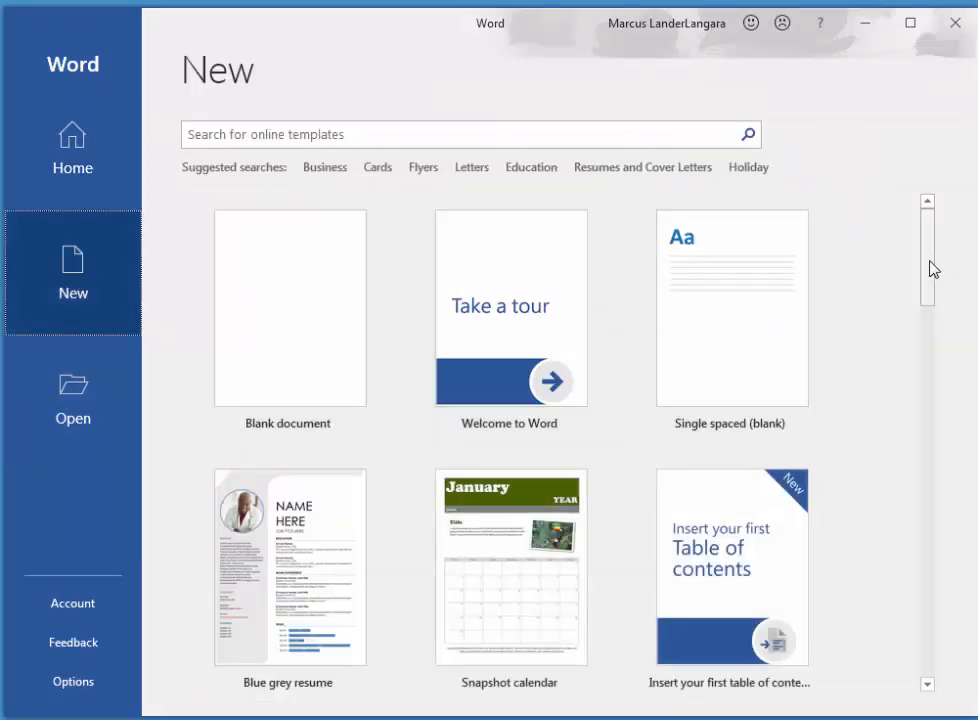
mouse_move(930, 271)
mouse_down()
mouse_move(930, 633)
mouse_move(952, 397)
mouse_move(943, 258)
mouse_up()
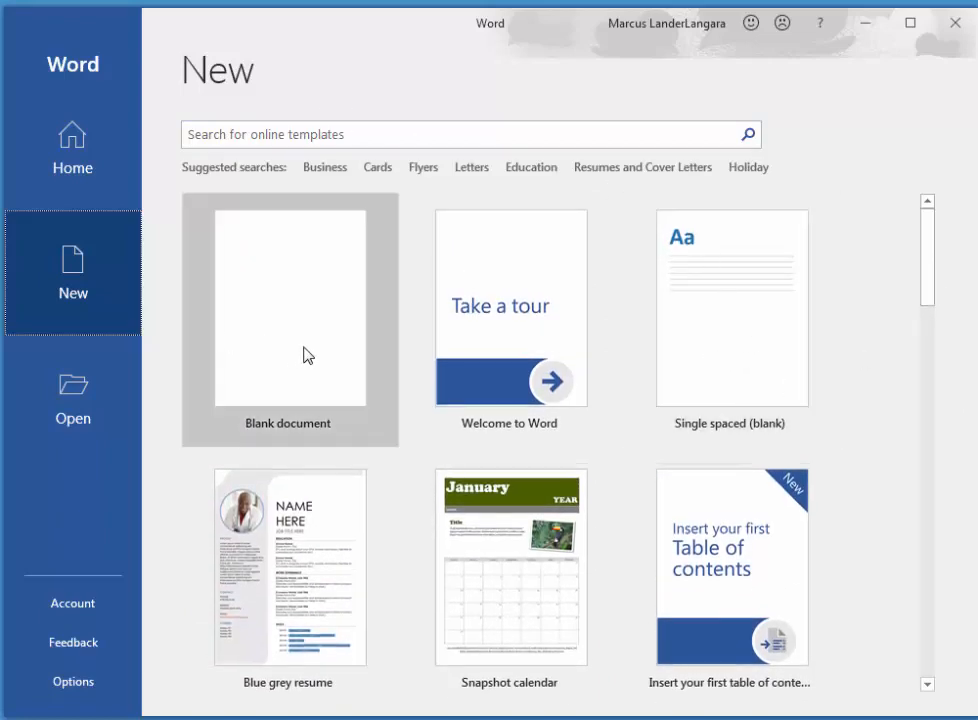
click(287, 315)
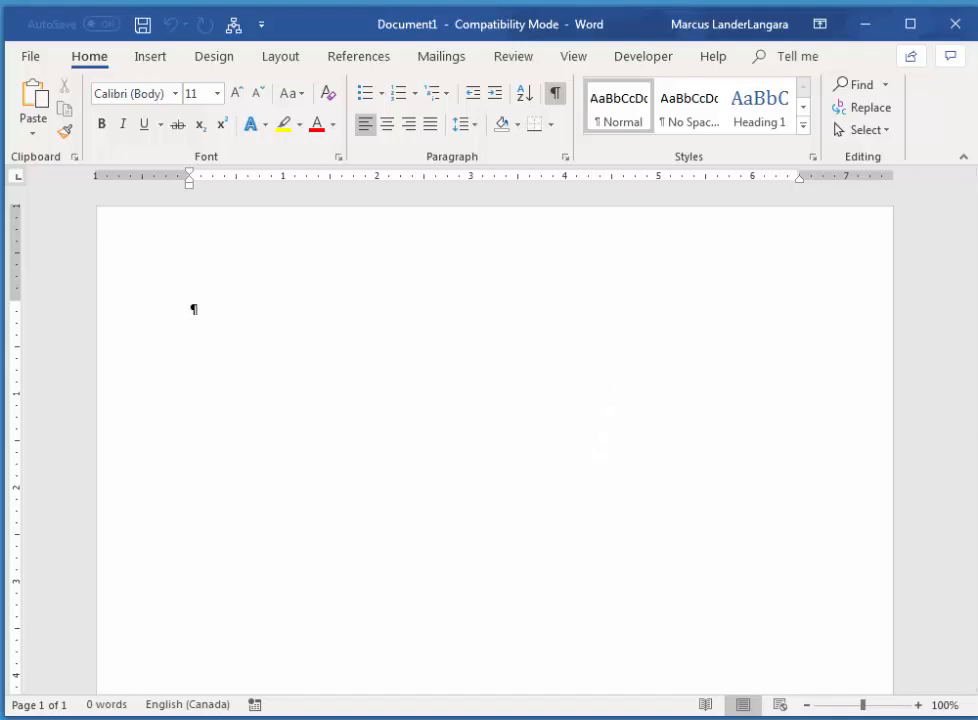
Switch to File Explorer and open the example1 text file from the Langara library's langara > BSAD > MS Word folder
key(super+e)
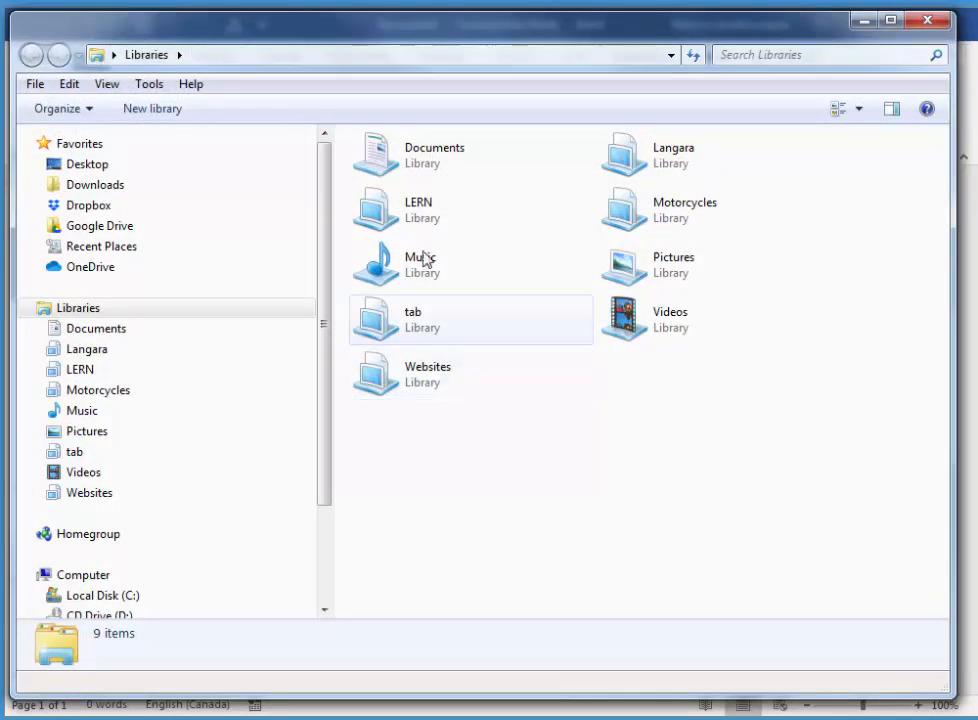
click(39, 350)
click(50, 370)
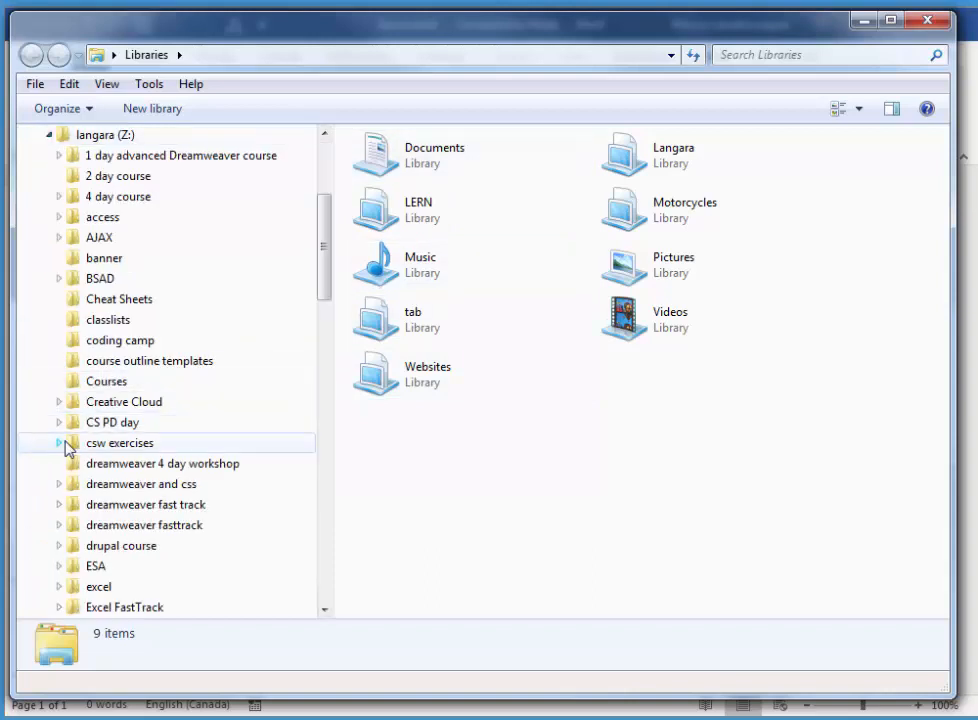
click(59, 279)
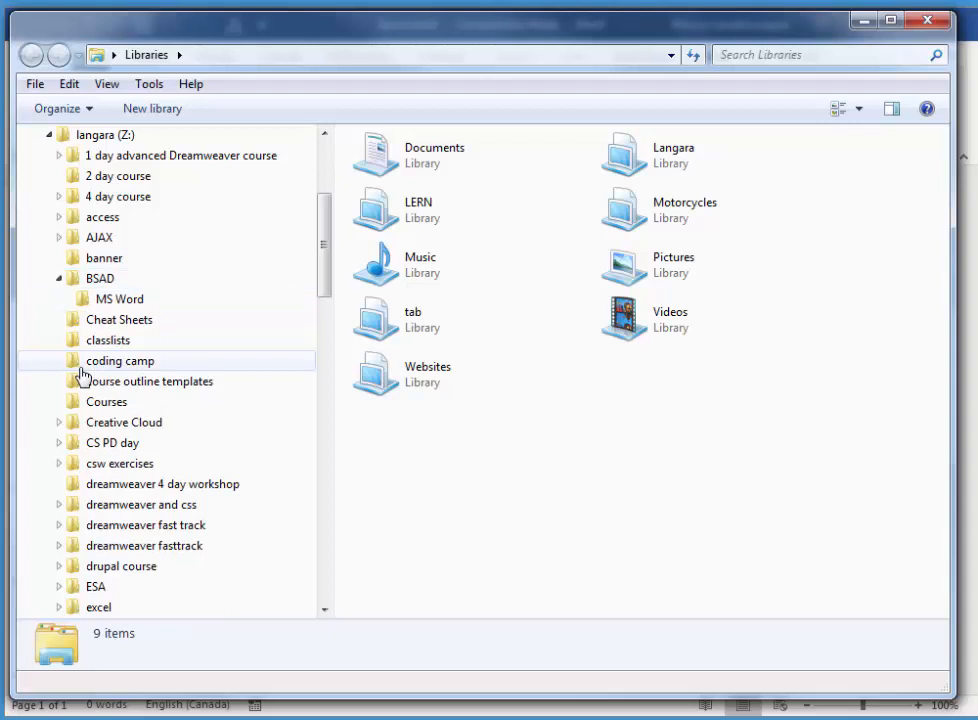
click(106, 300)
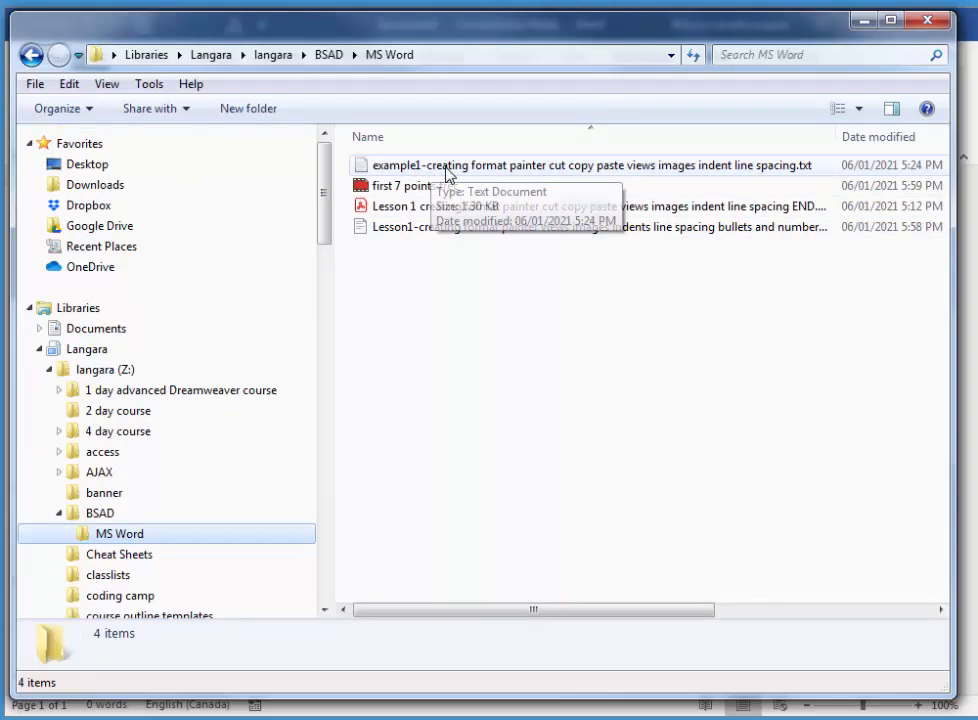
double_click(550, 170)
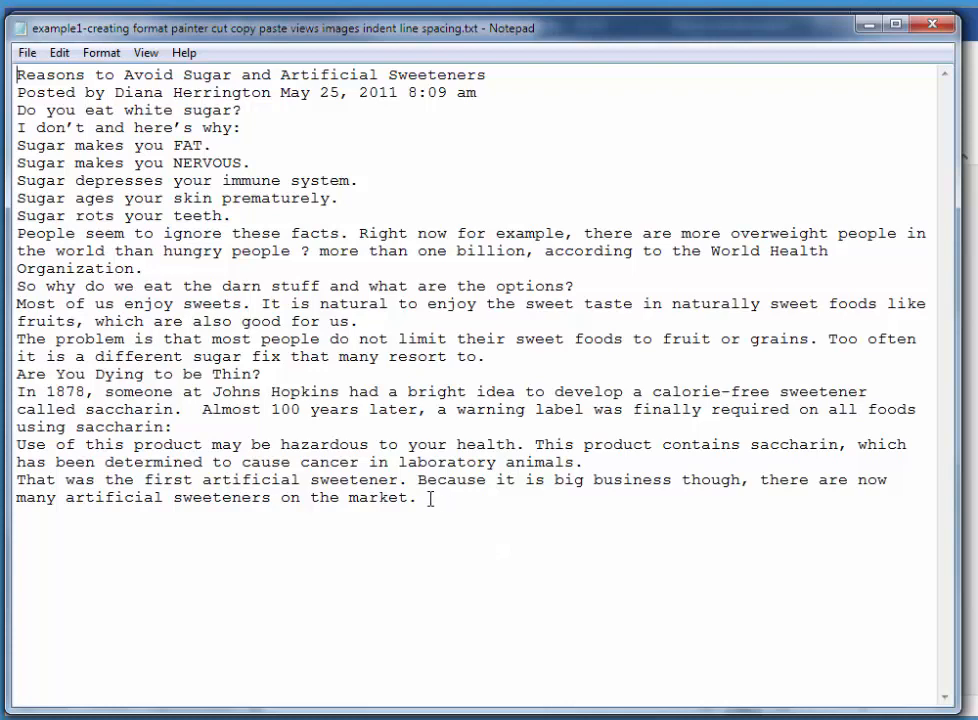
Copy the entire text of the example1 file, and close the text file and the file browser window
click(60, 54)
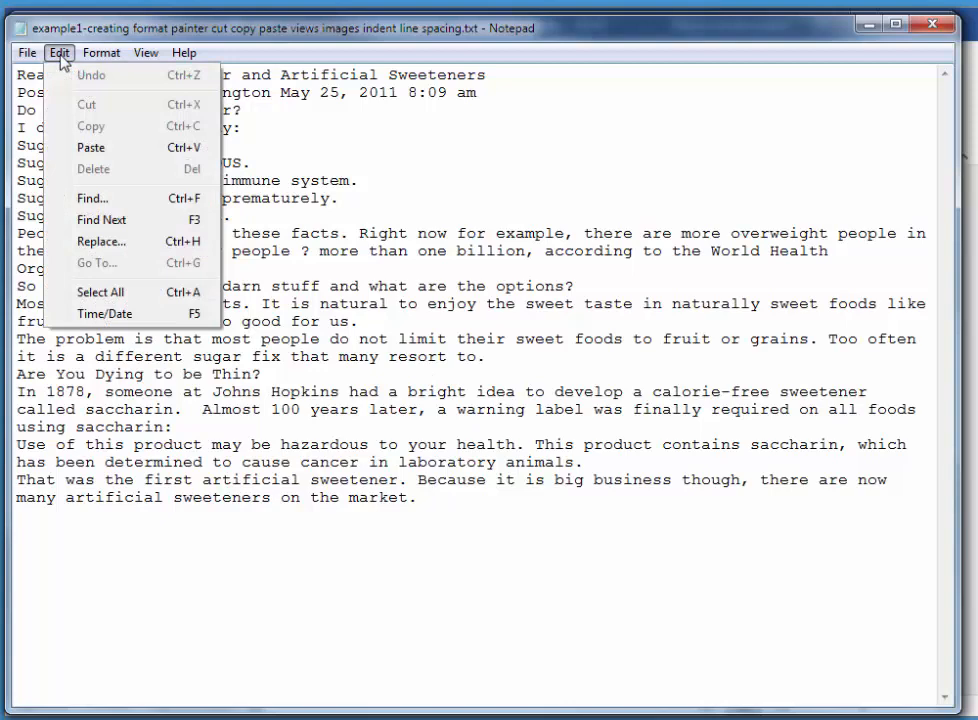
click(178, 295)
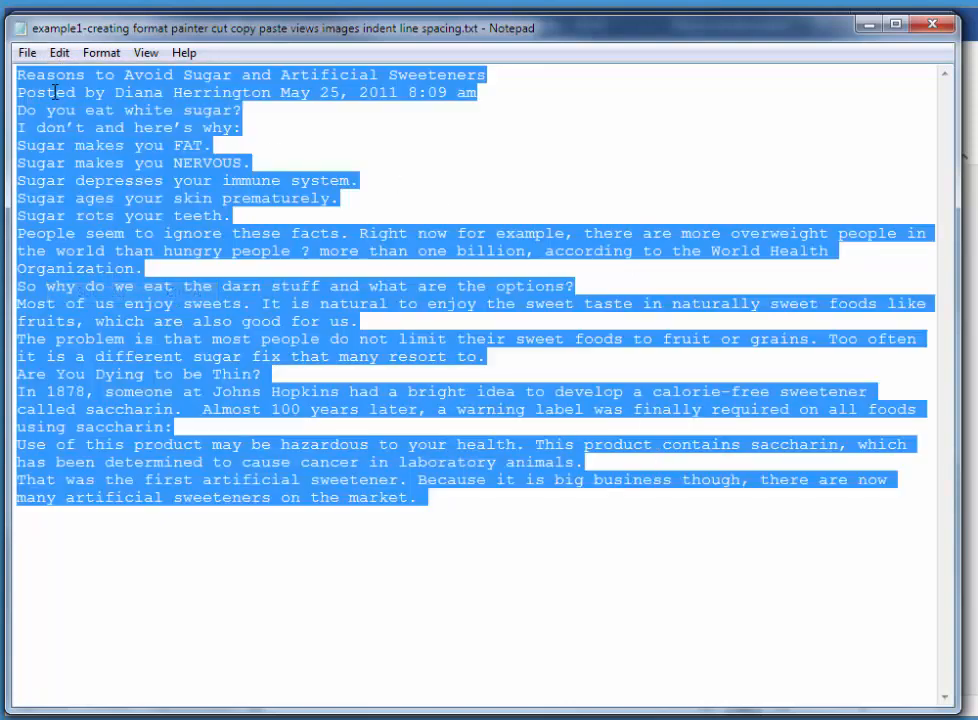
click(52, 55)
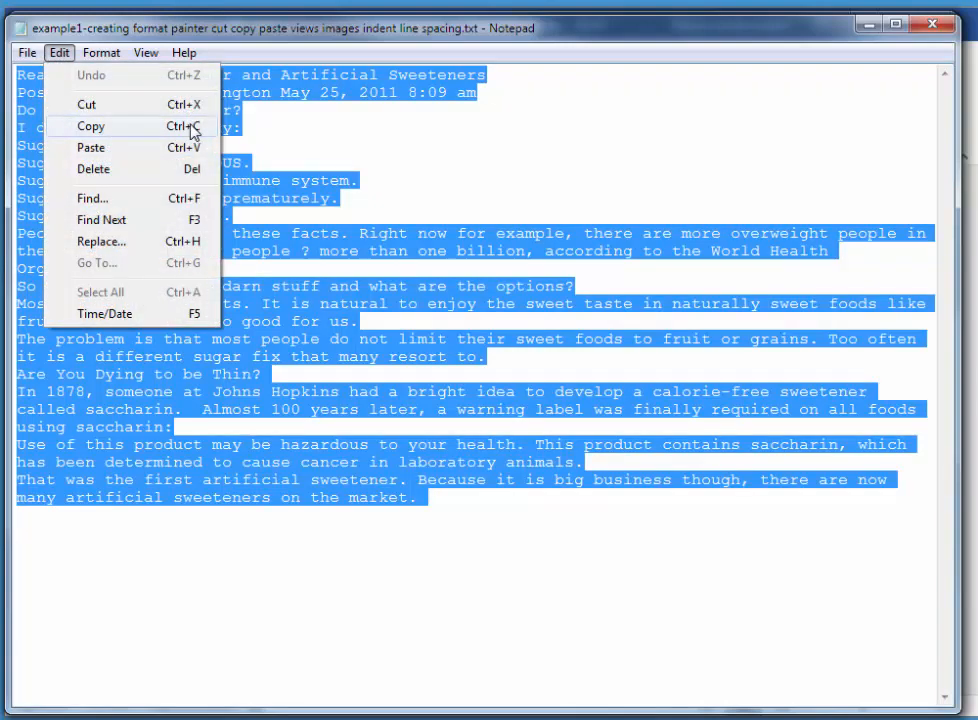
click(191, 127)
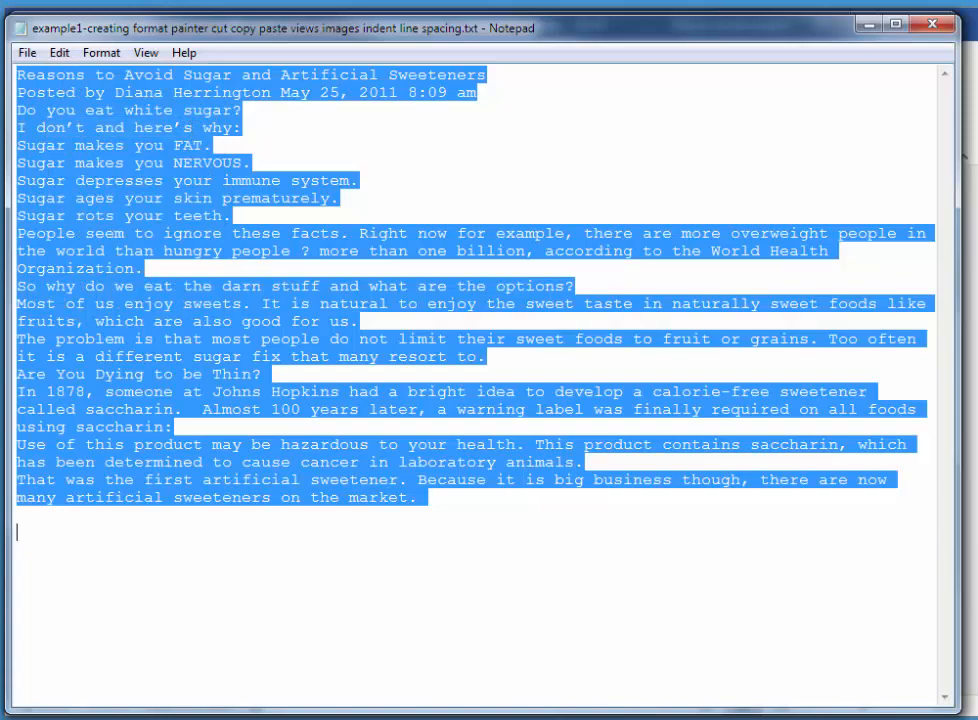
click(932, 22)
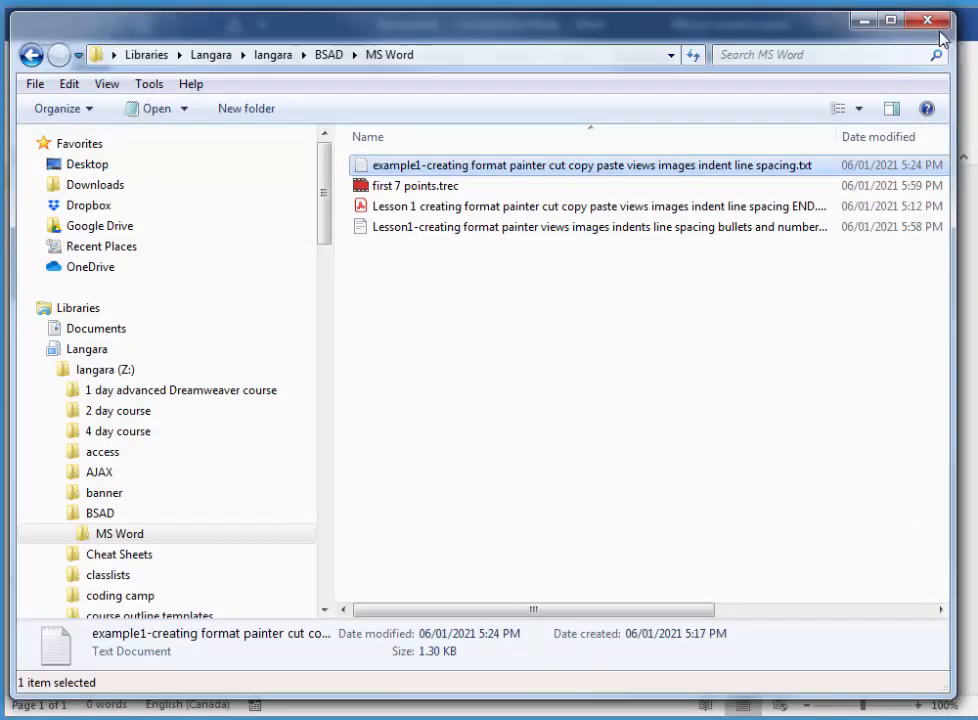
click(930, 21)
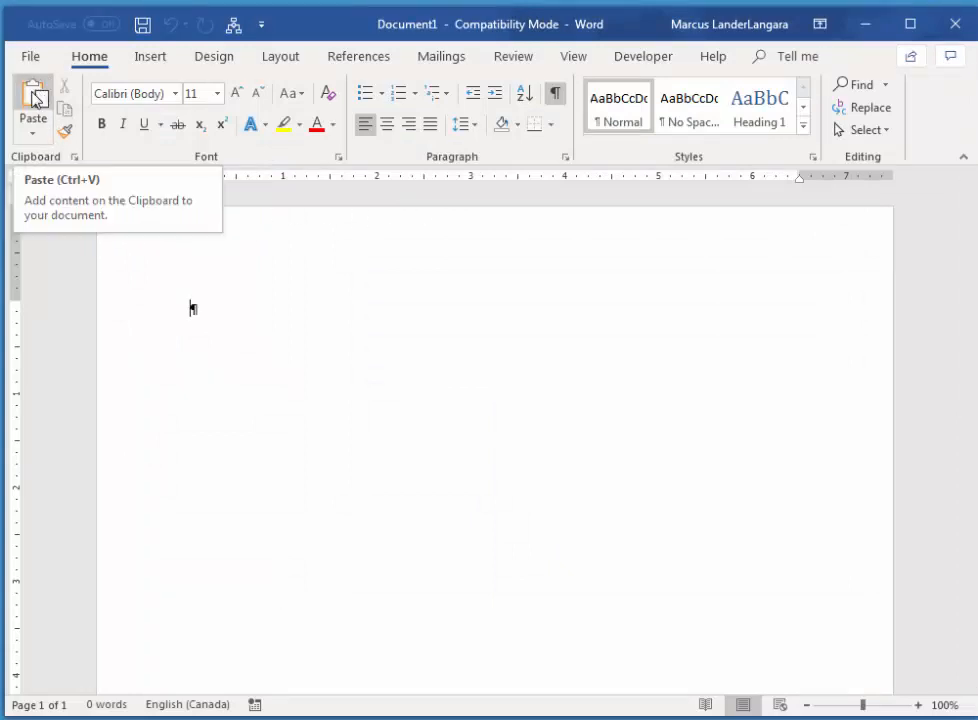
Paste the copied article into the blank document as text only and delete the empty paragraph at its end
click(33, 140)
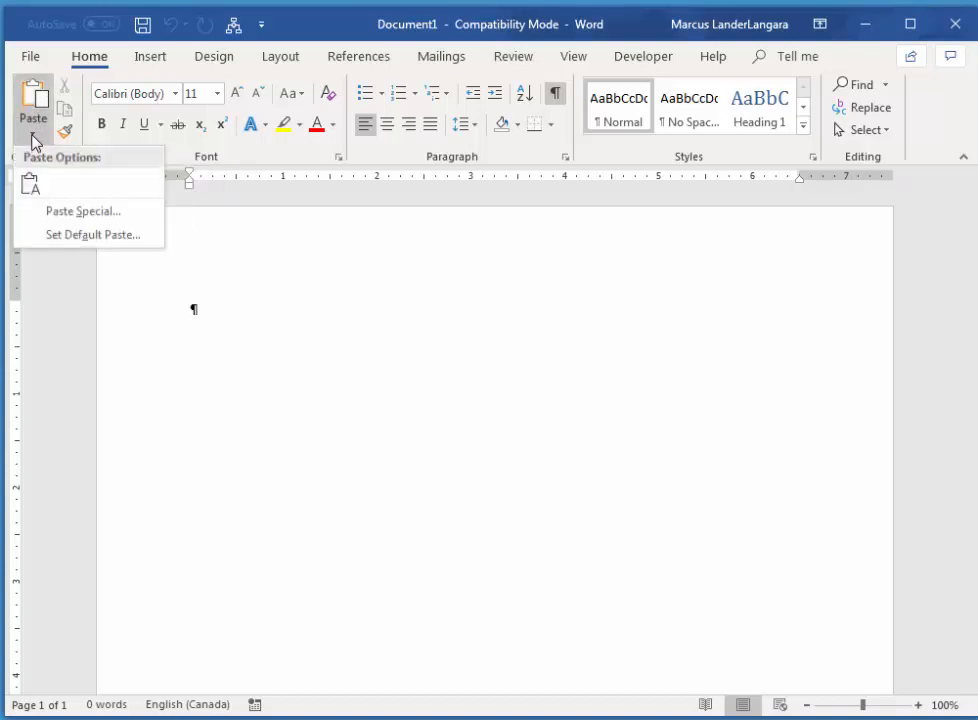
click(32, 187)
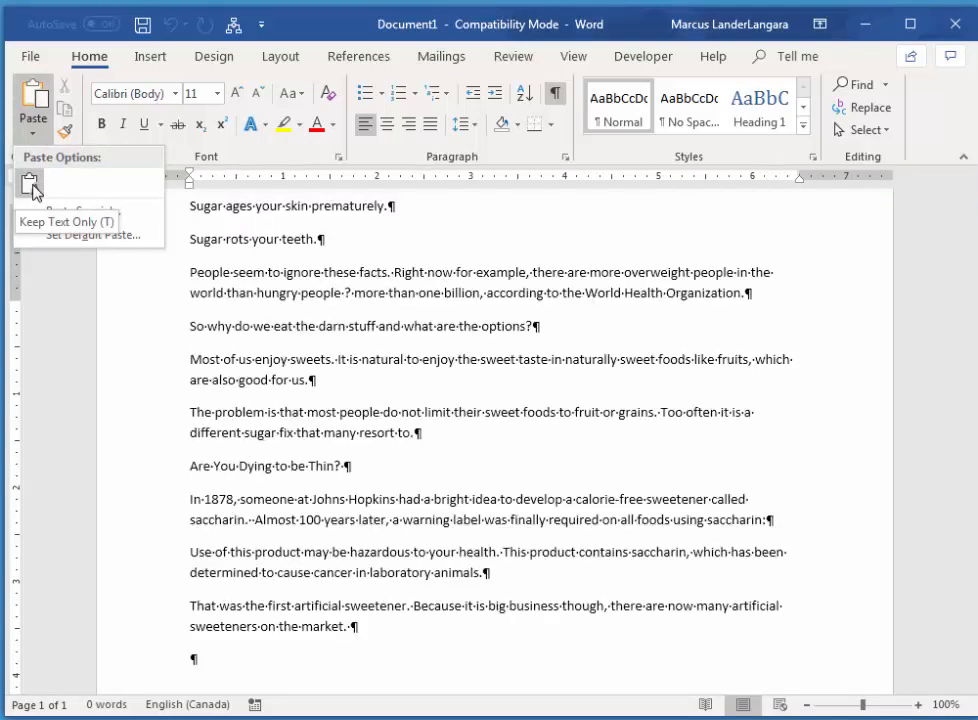
click(32, 187)
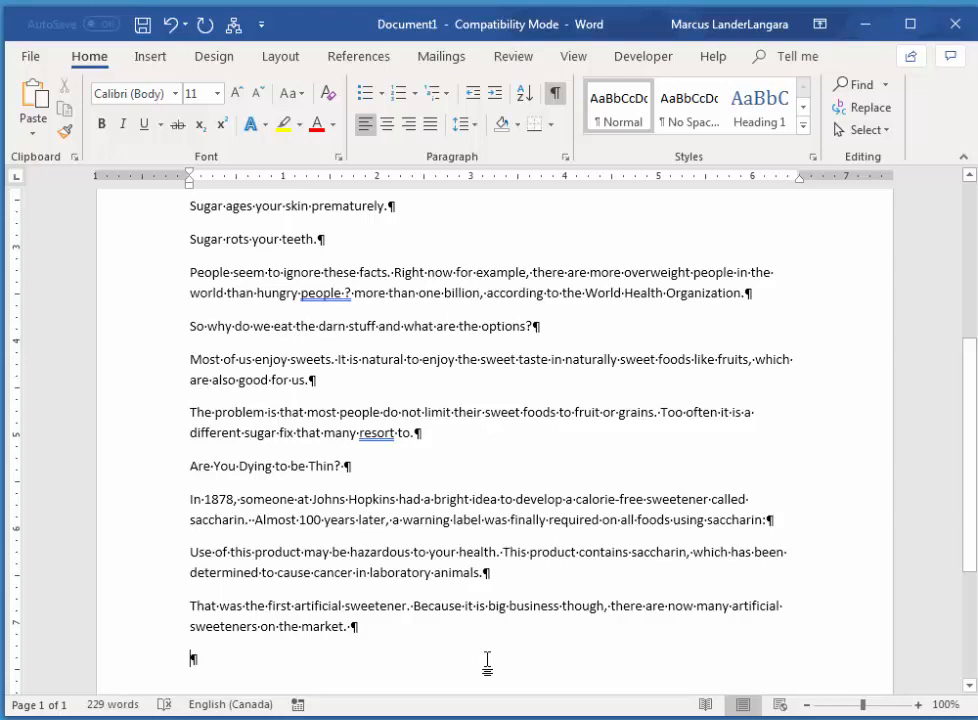
key(BackSpace)
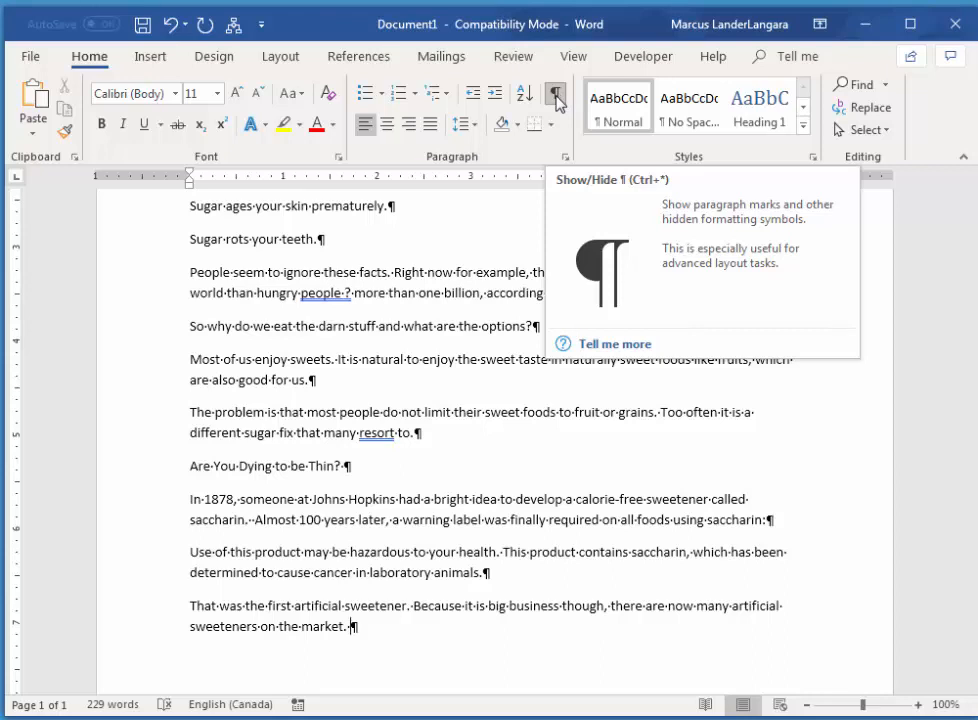
Toggle the paragraph marks and other formatting symbols on and off repeatedly, leaving them hidden
click(556, 96)
click(556, 96)
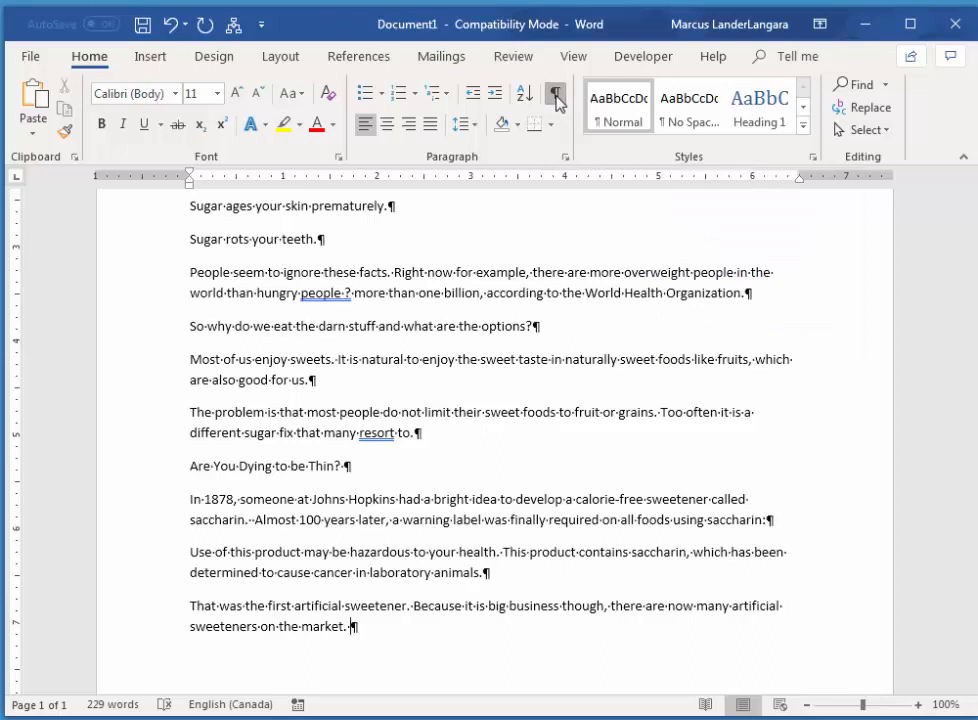
click(556, 96)
click(556, 96)
click(556, 96)
click(556, 96)
click(556, 96)
click(556, 96)
click(556, 96)
click(556, 96)
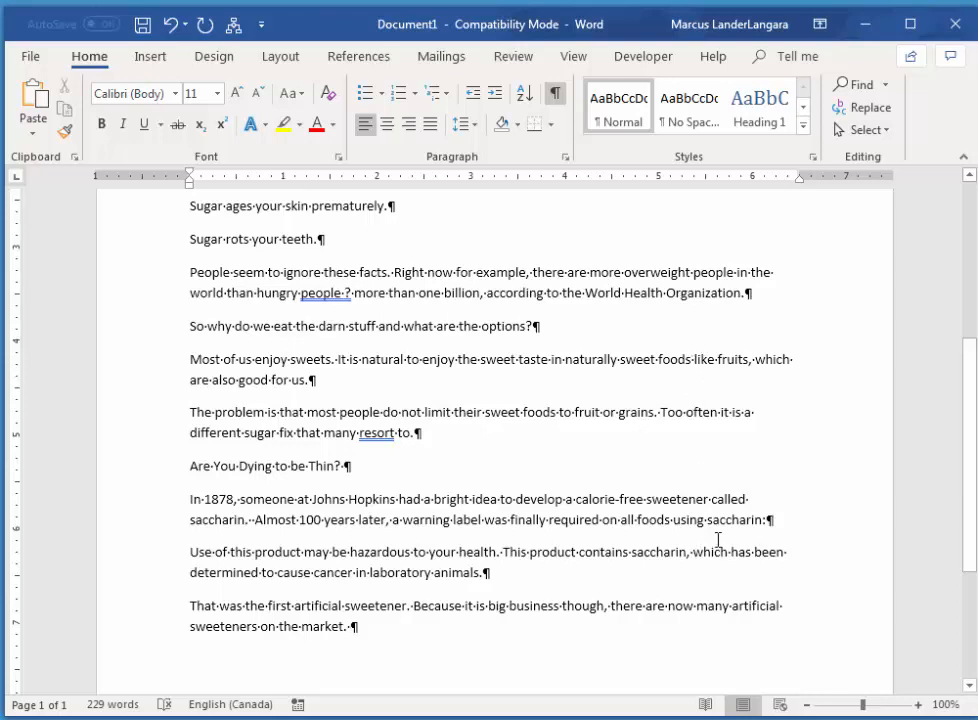
click(556, 96)
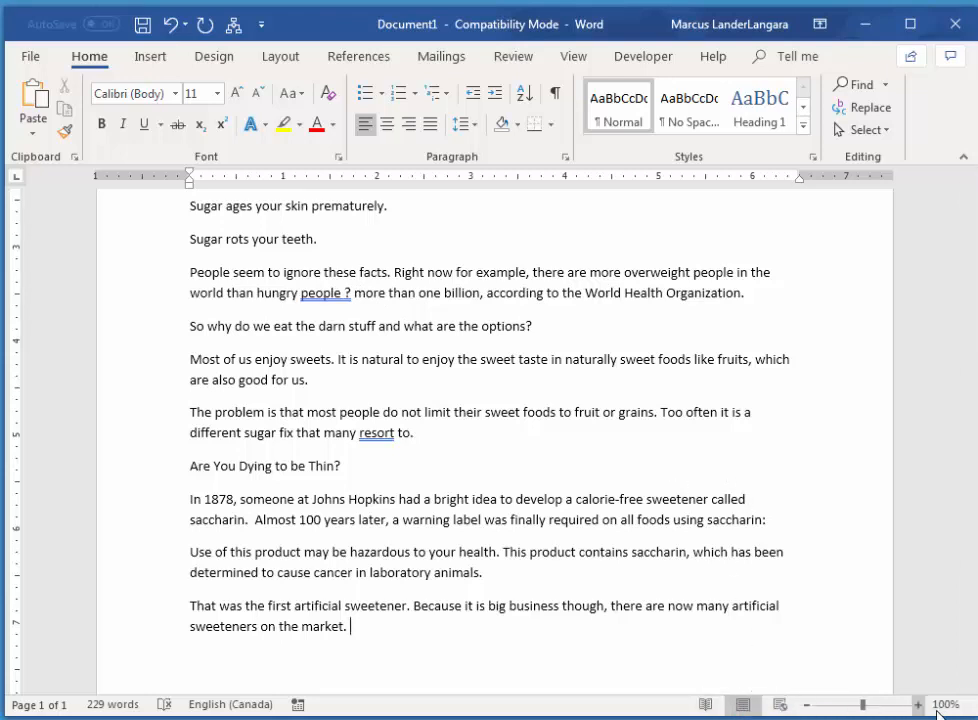
Examine the article in Read Mode and Web Layout, returning to Print Layout after each
click(705, 705)
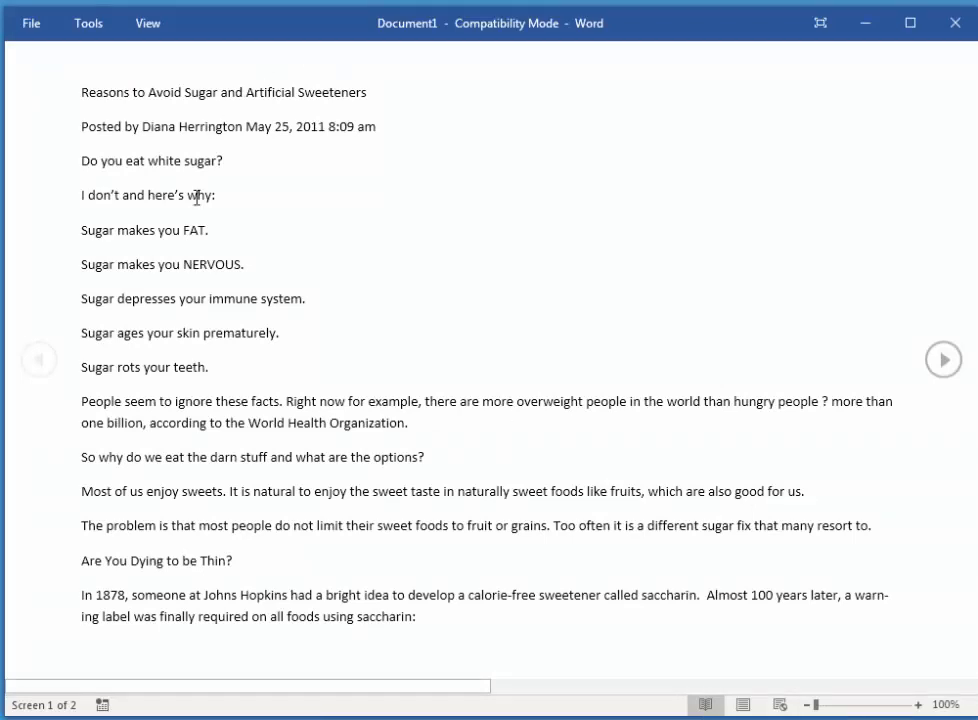
click(743, 705)
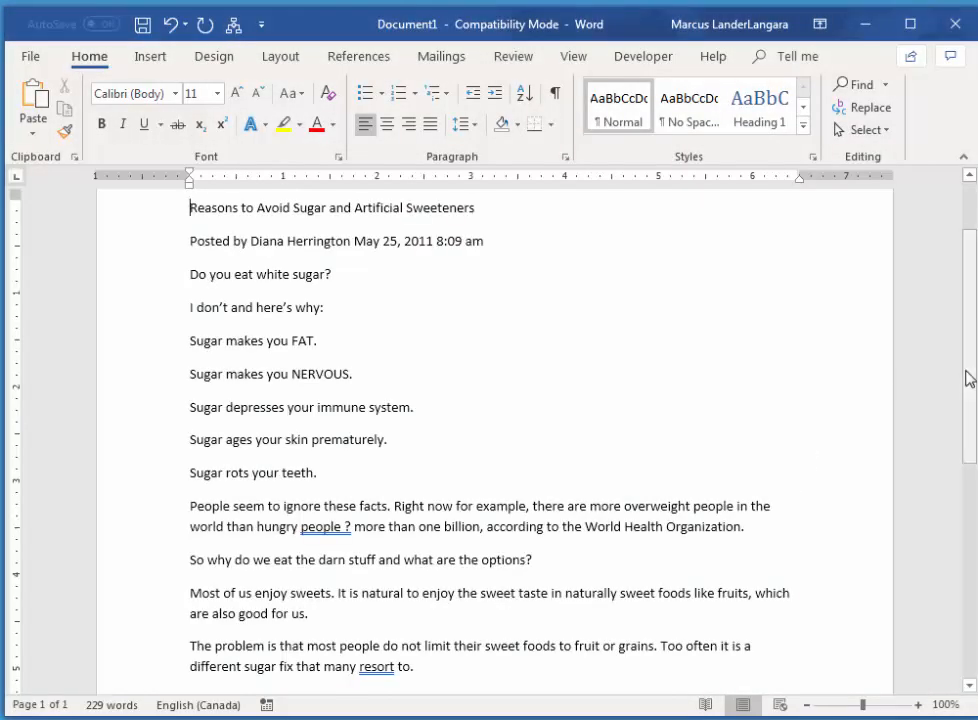
mouse_move(968, 373)
mouse_down()
mouse_move(972, 287)
mouse_move(968, 621)
mouse_move(963, 321)
mouse_move(960, 352)
mouse_up()
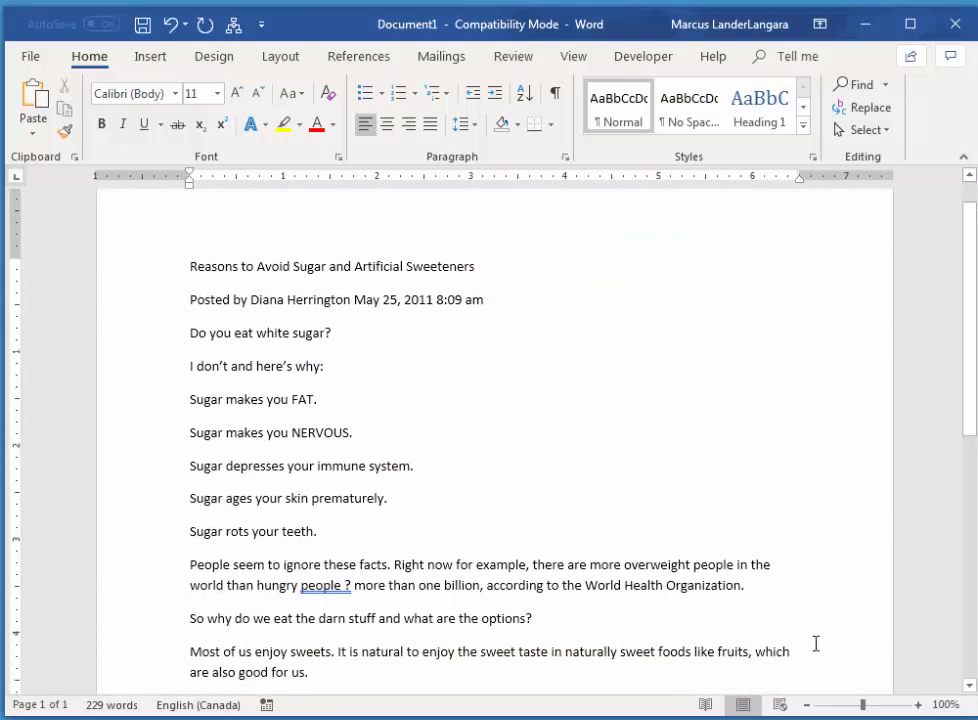
click(781, 706)
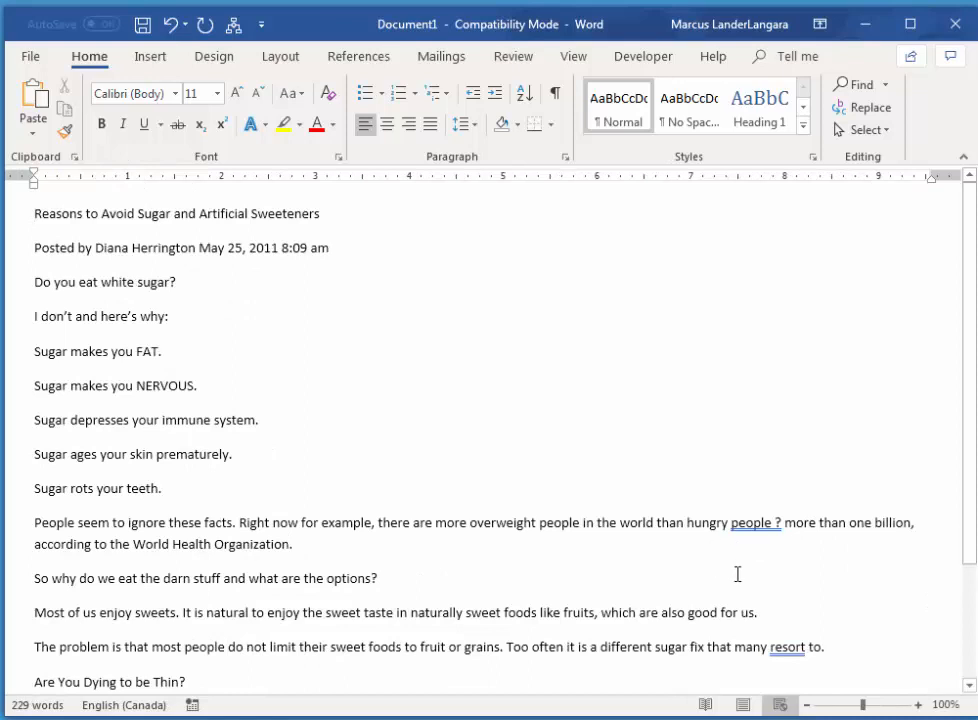
click(743, 705)
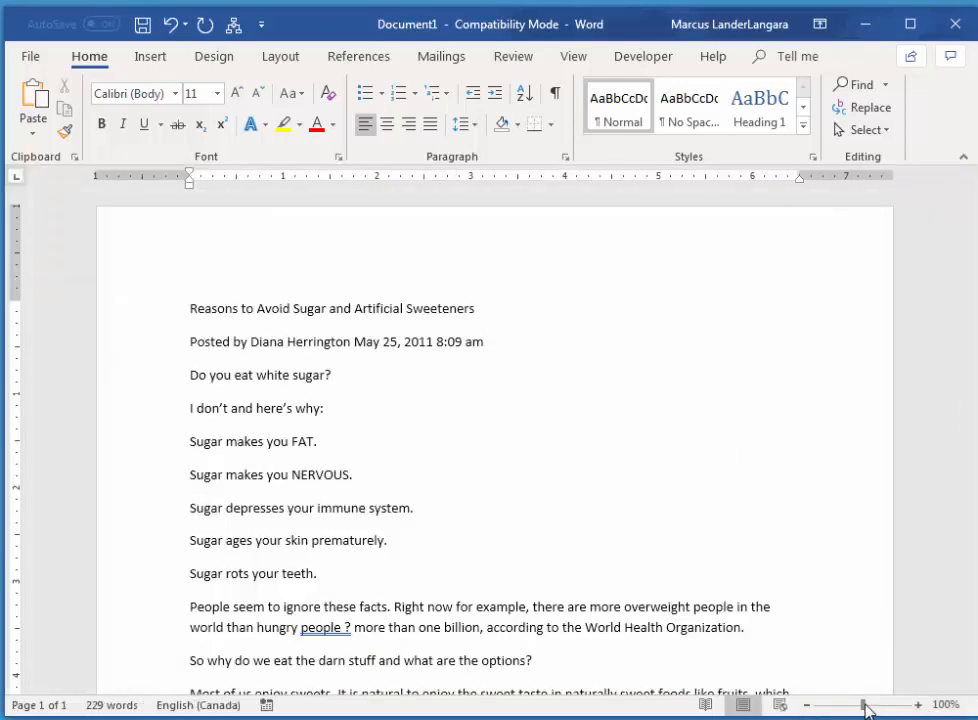
Zoom the document out to about 89%, and set its zoom level to 200%
mouse_move(864, 710)
mouse_down()
mouse_move(882, 706)
mouse_move(858, 709)
mouse_up()
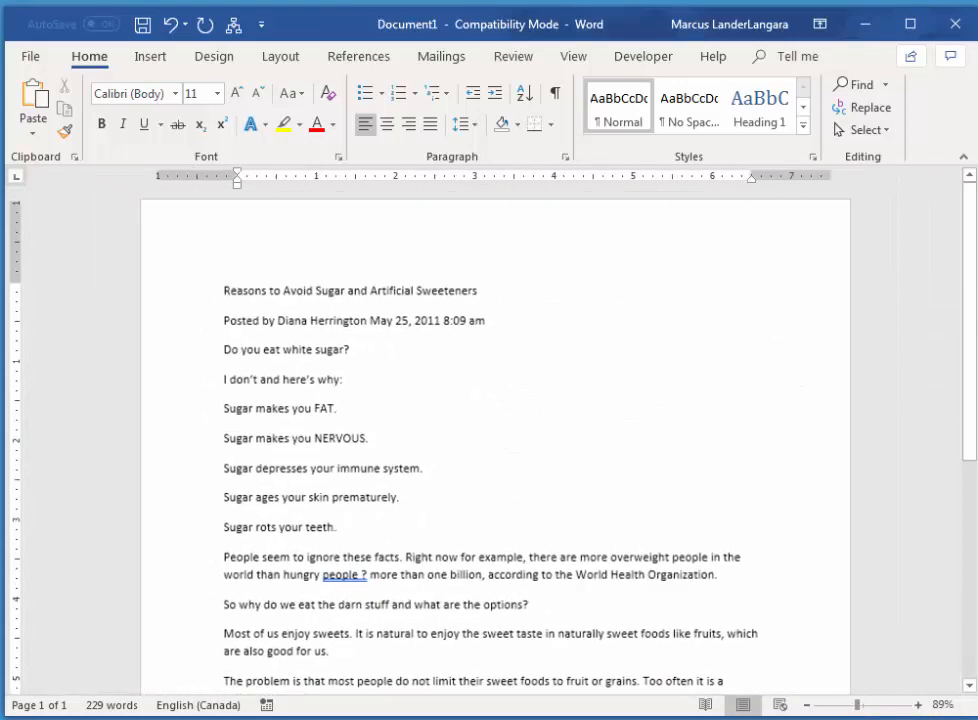
click(940, 706)
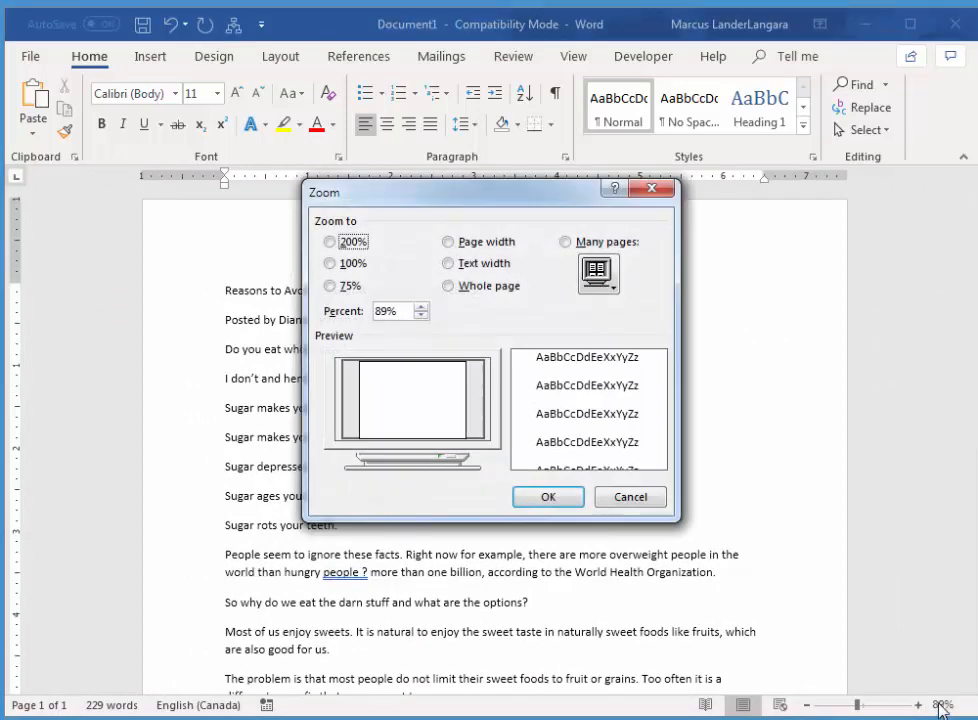
click(350, 263)
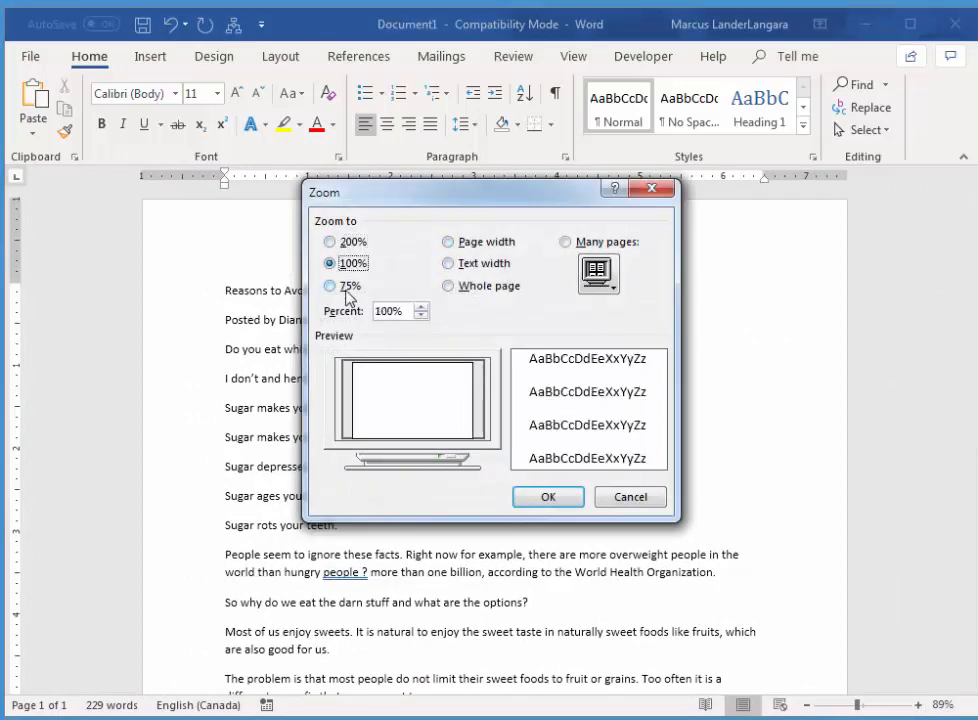
click(346, 287)
click(341, 245)
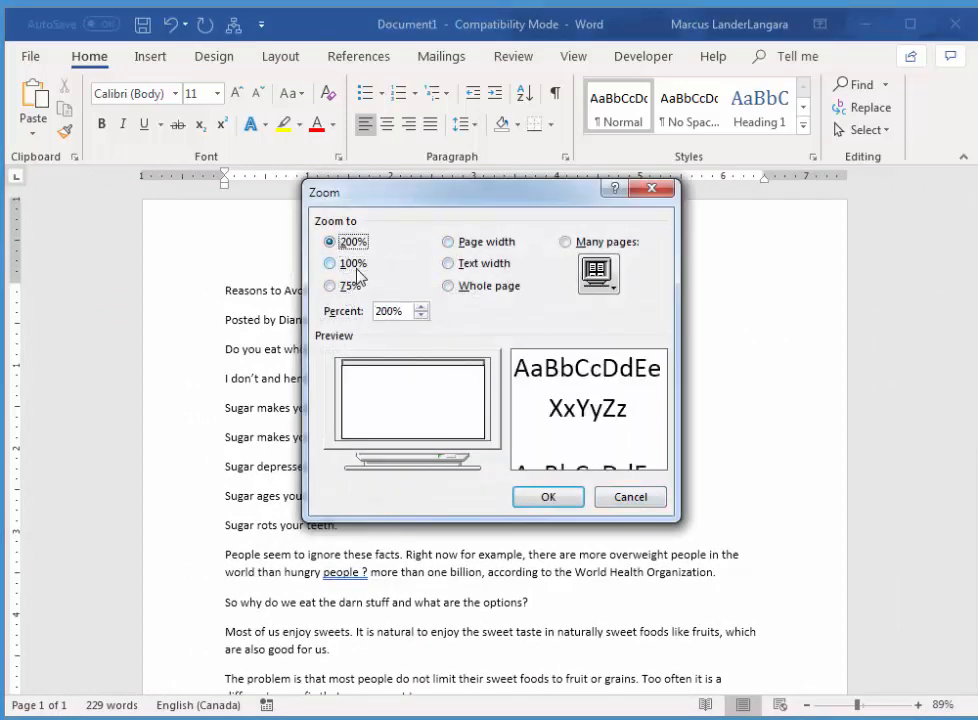
click(550, 499)
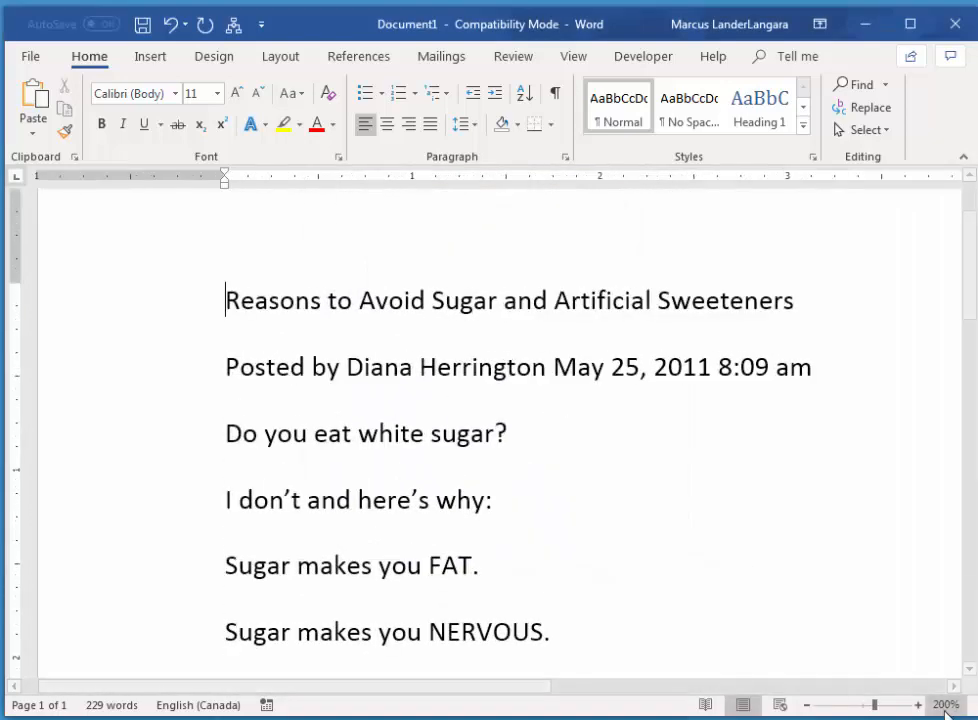
Return the document's zoom level to 100%
click(943, 708)
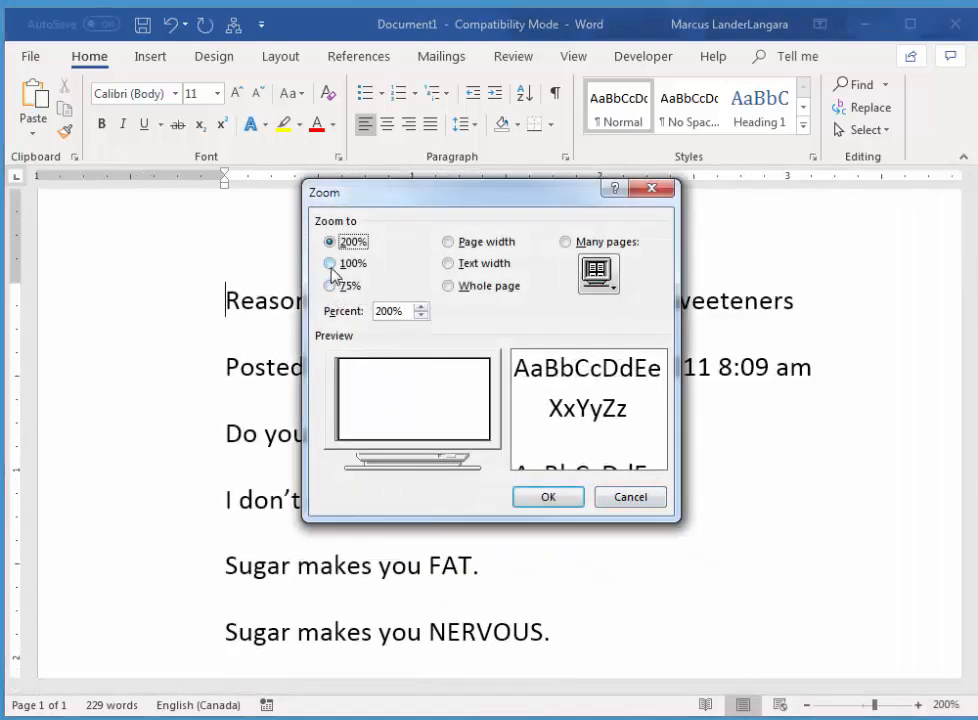
click(333, 264)
click(538, 500)
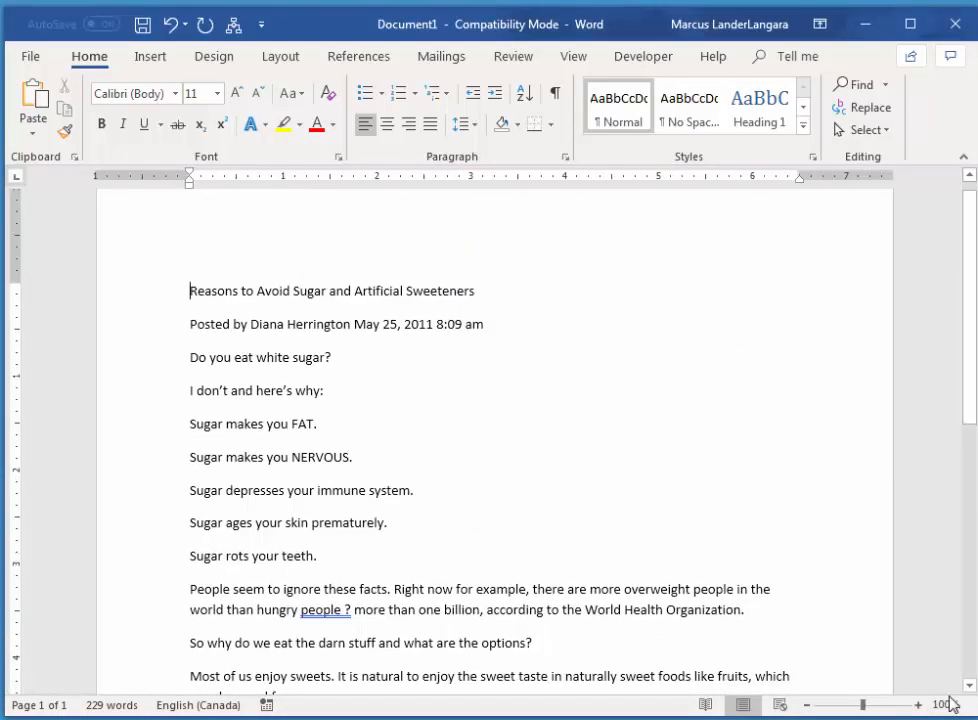
Set the document's zoom to Text width after trying Page width
click(945, 705)
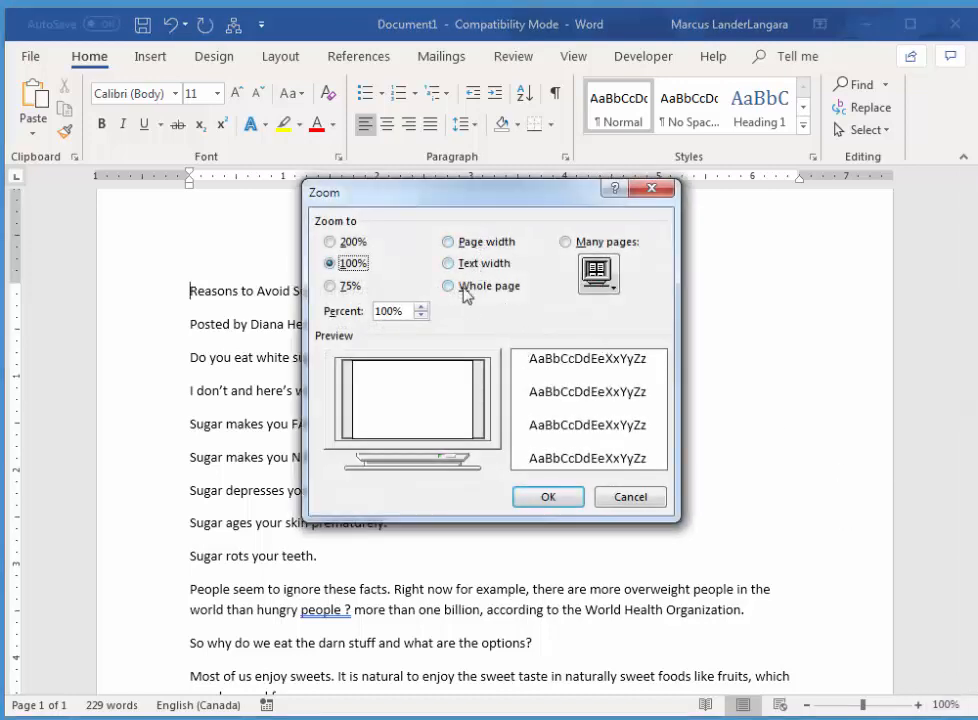
click(453, 248)
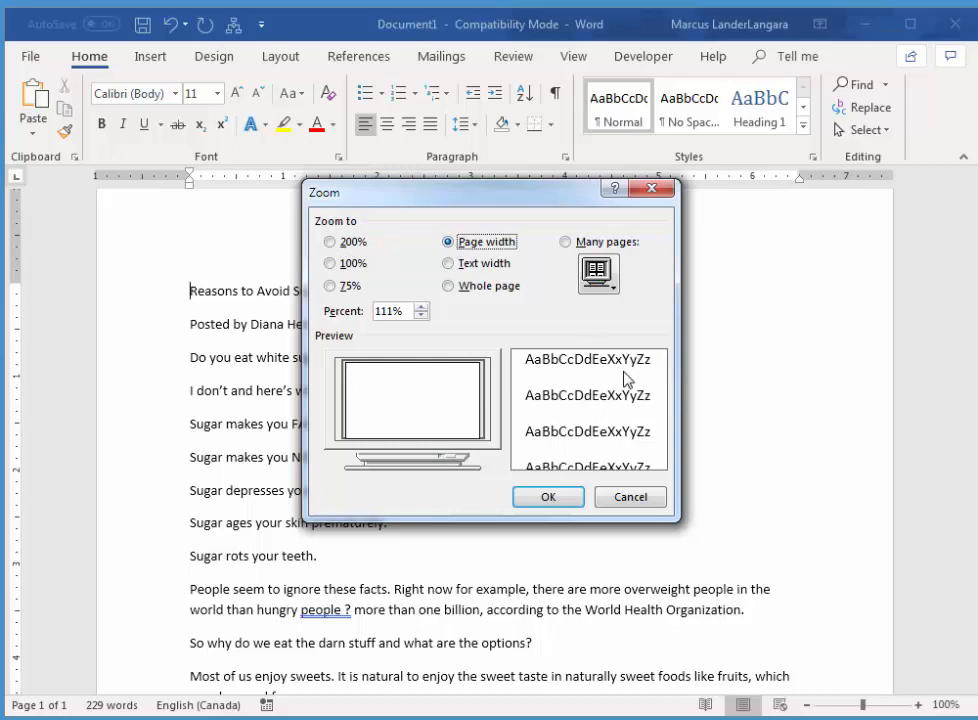
click(450, 264)
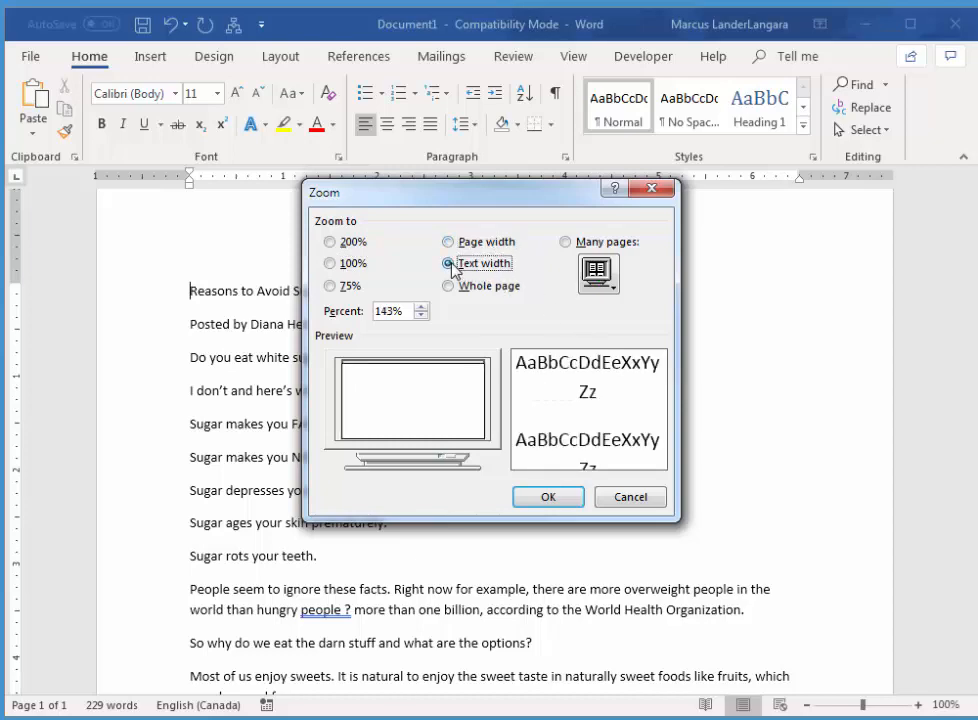
click(572, 500)
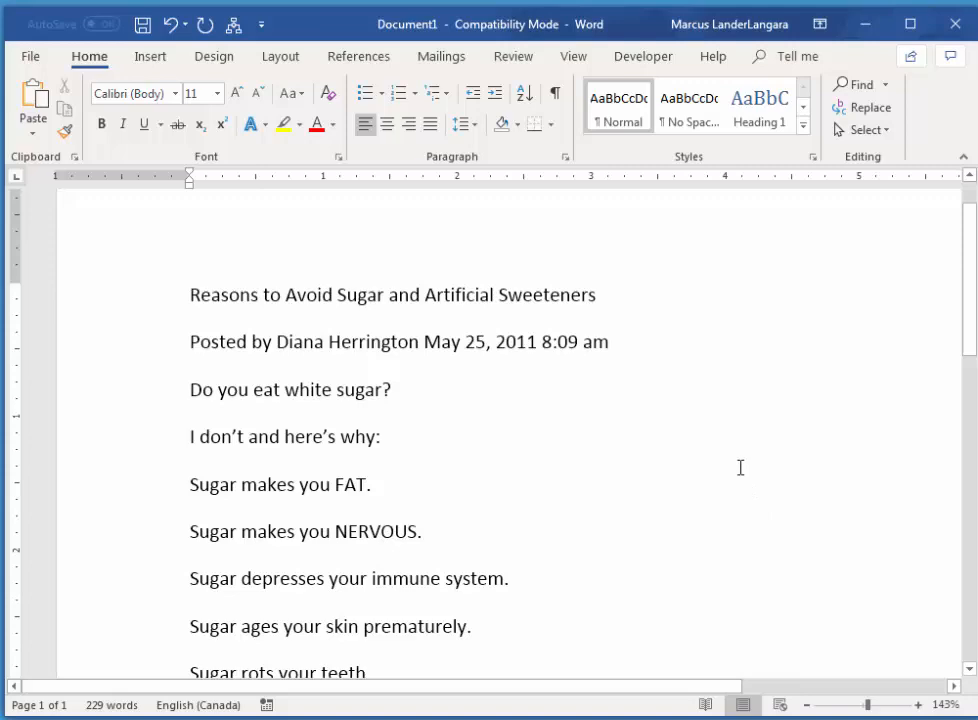
Zoom the document in and out repeatedly between about 93% and 153%
scroll(740, 467, down, 3)
scroll(736, 473, up, 4)
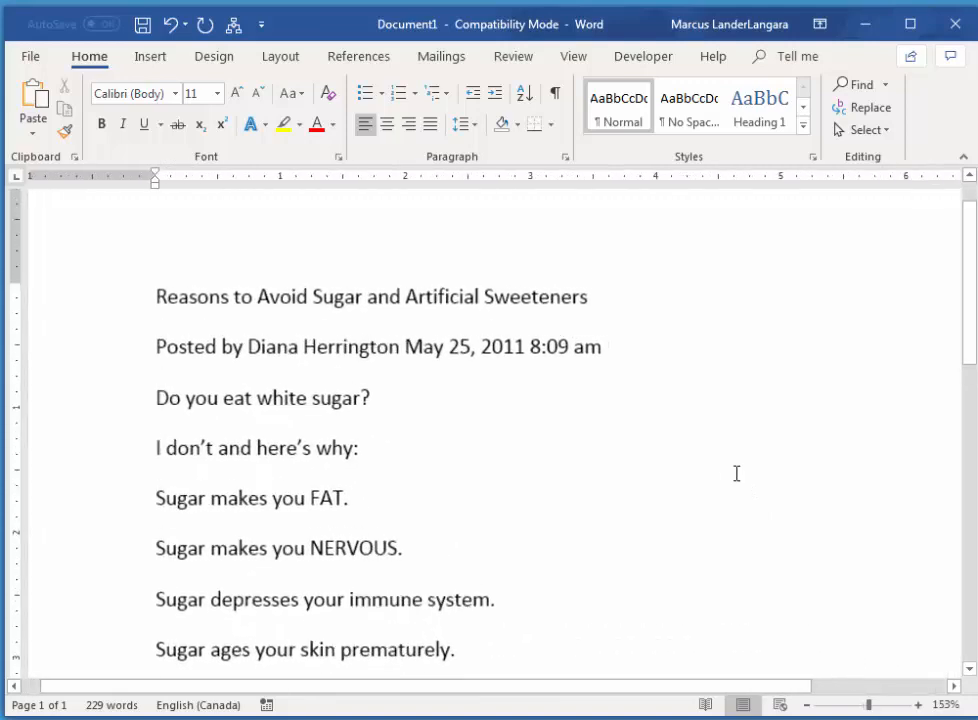
scroll(741, 480, down, 6)
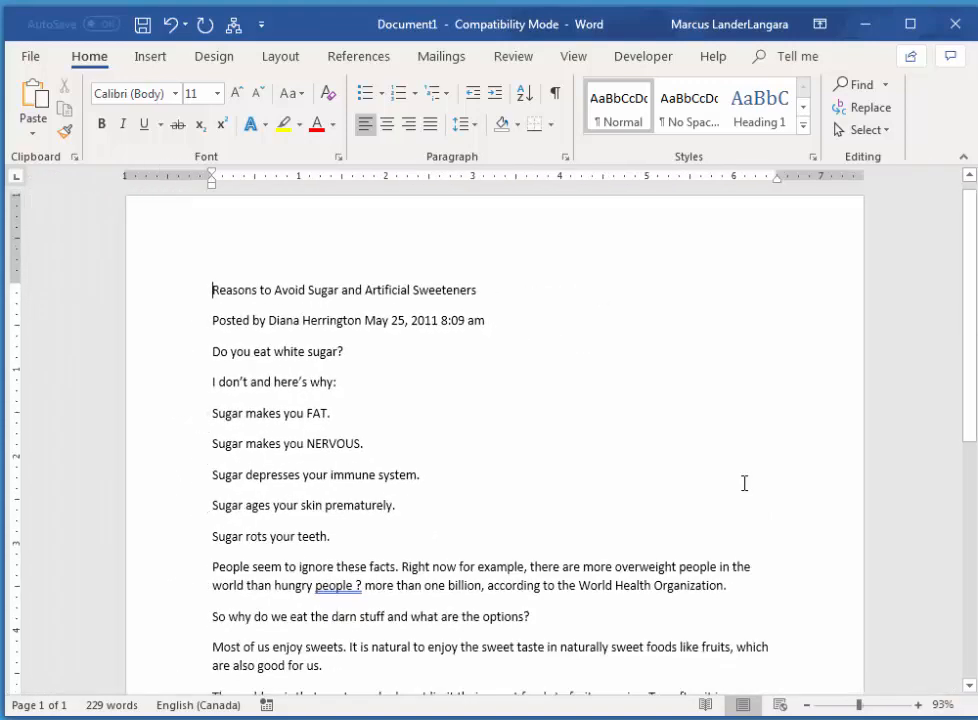
scroll(744, 483, up, 4)
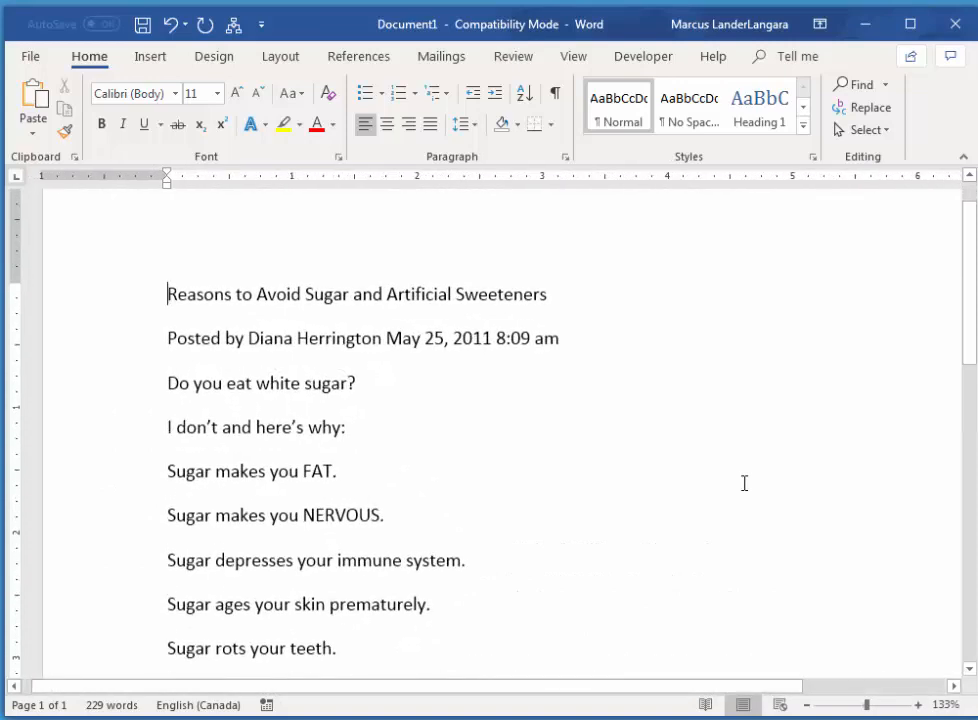
scroll(744, 483, down, 3)
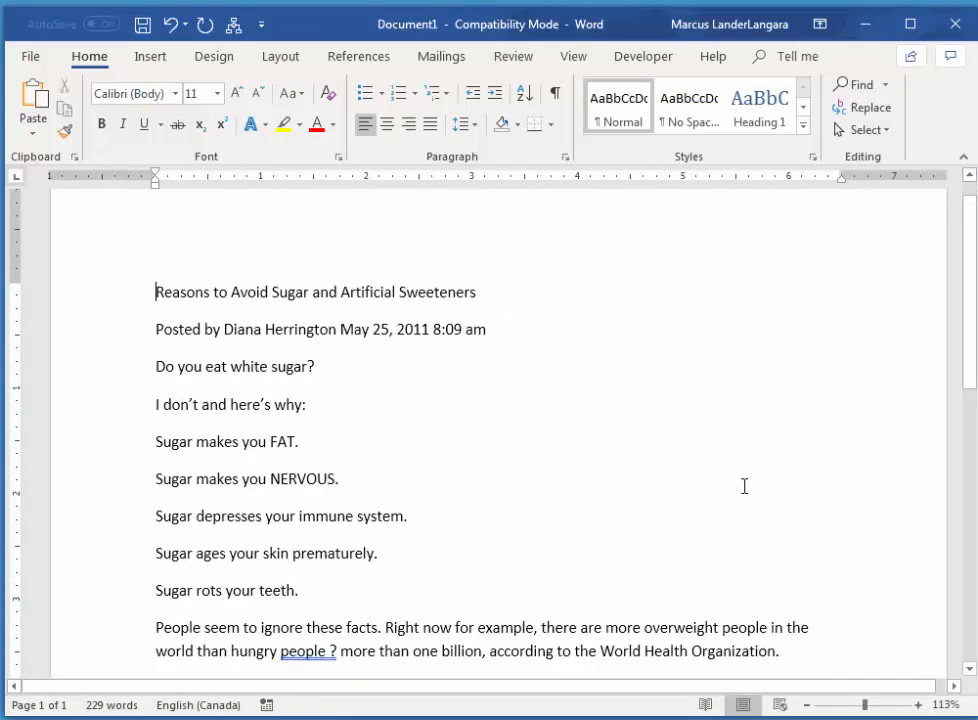
Set the document's zoom level to 100%
click(944, 705)
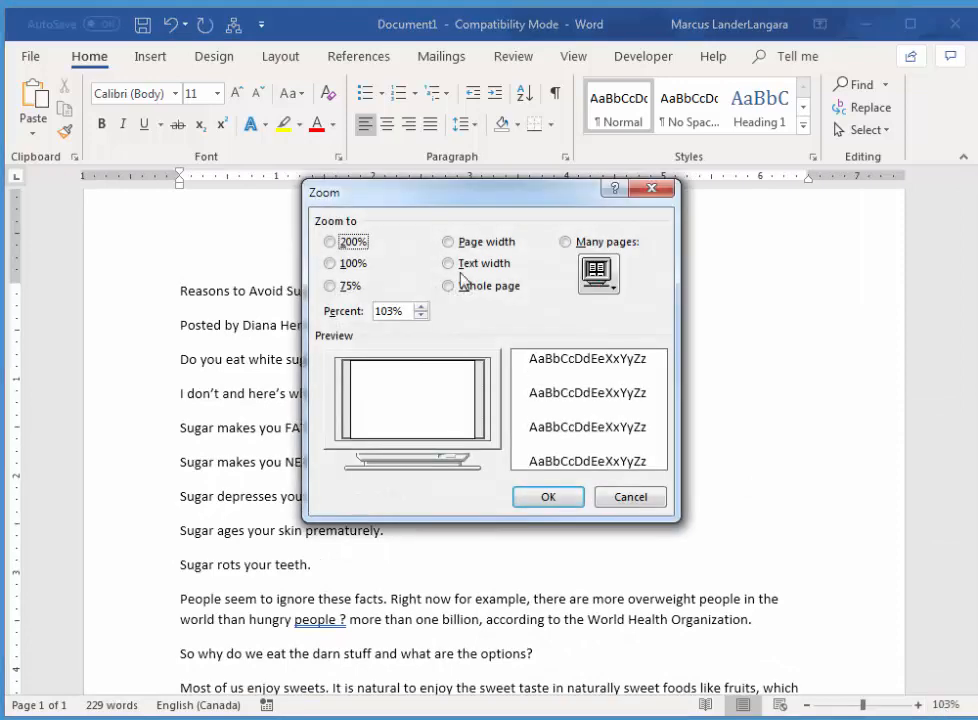
click(345, 264)
click(566, 500)
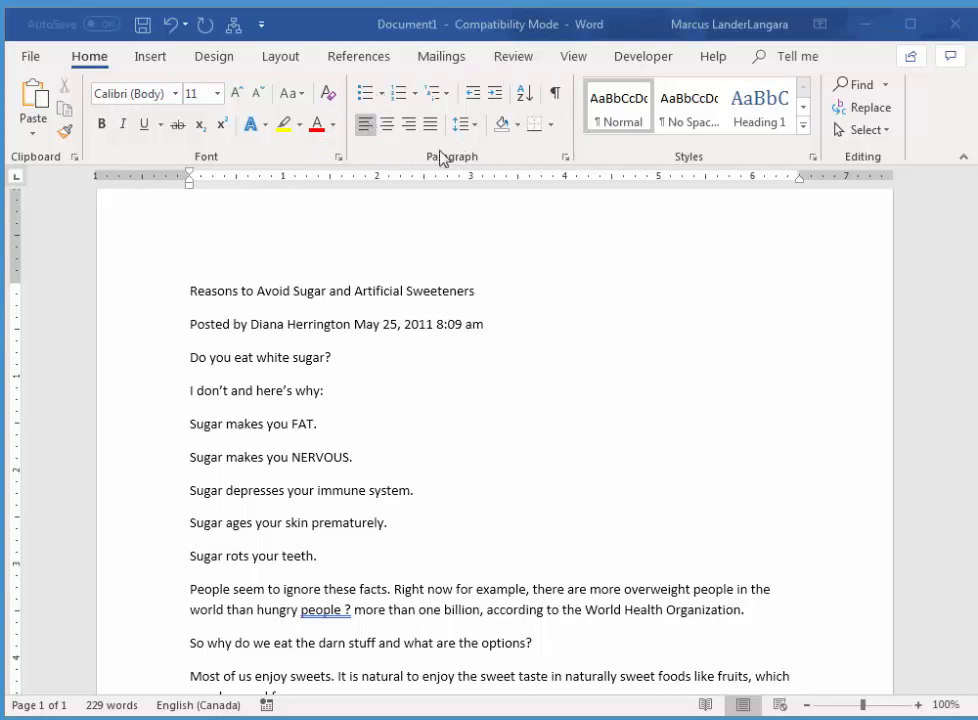
Select the text from "Avoid" in the title into the author's name in the byline, and clear the selection
click(280, 294)
click(277, 292)
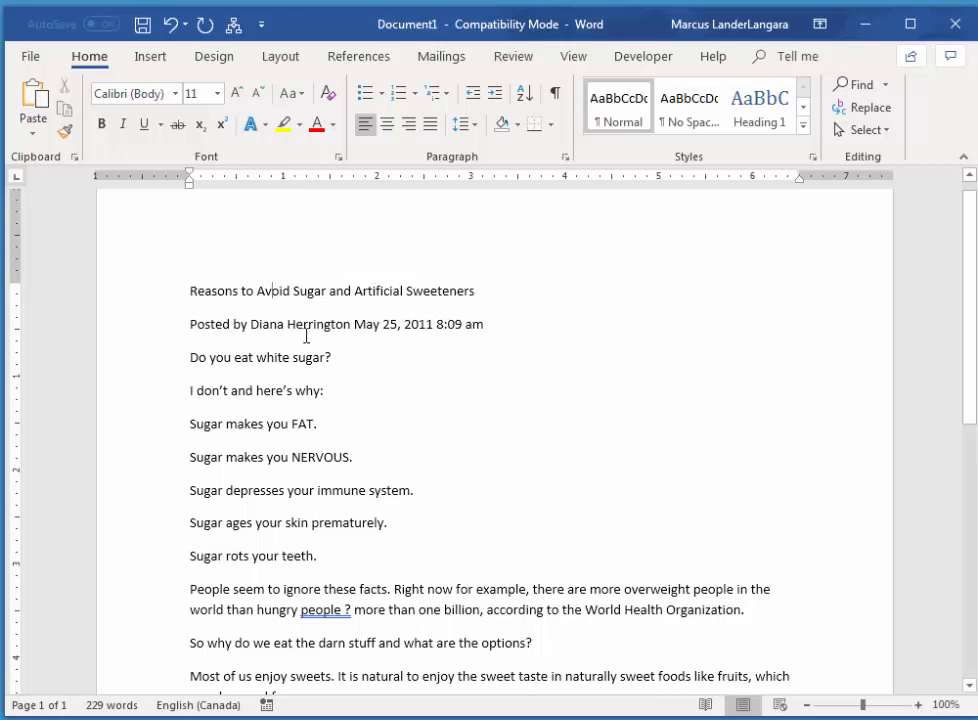
drag(271, 300, 268, 320)
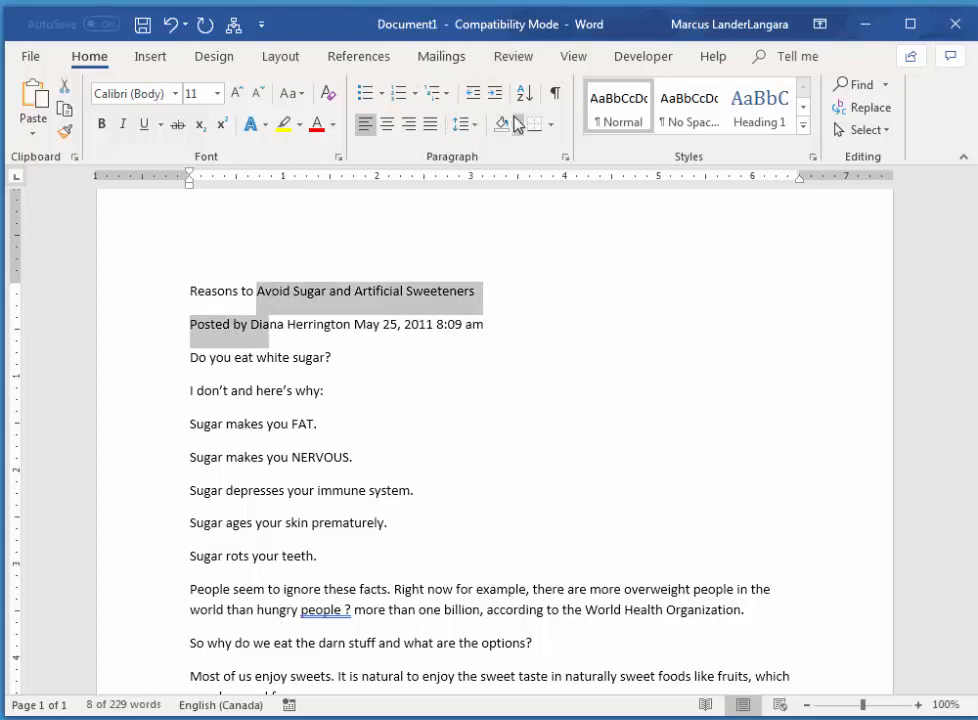
click(395, 390)
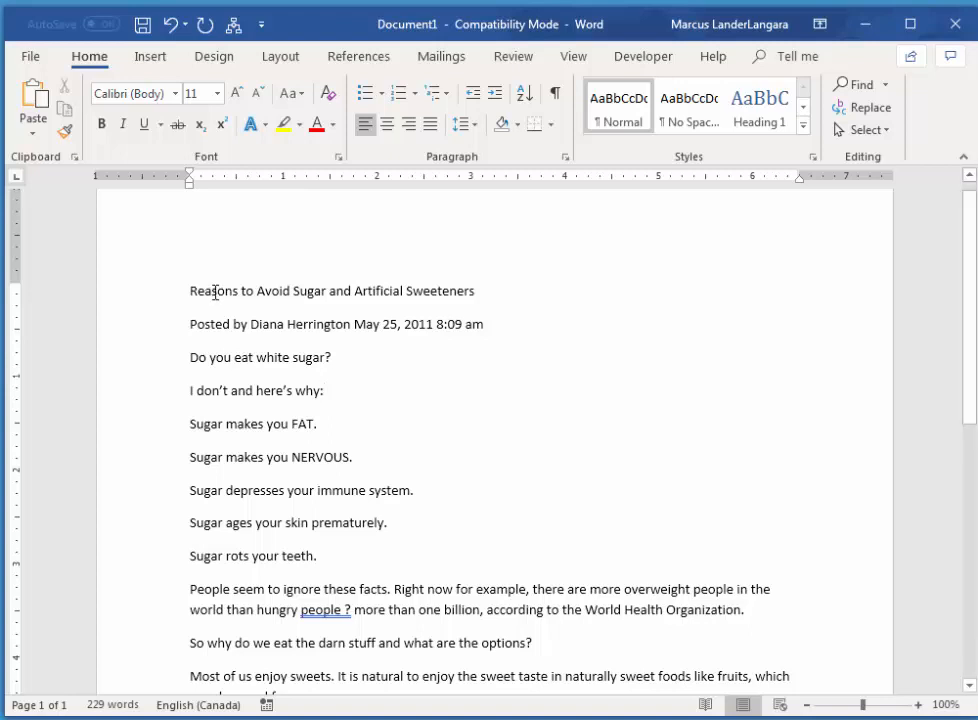
Format the title word "Reasons" in the Algerian font at size 16
double_click(215, 292)
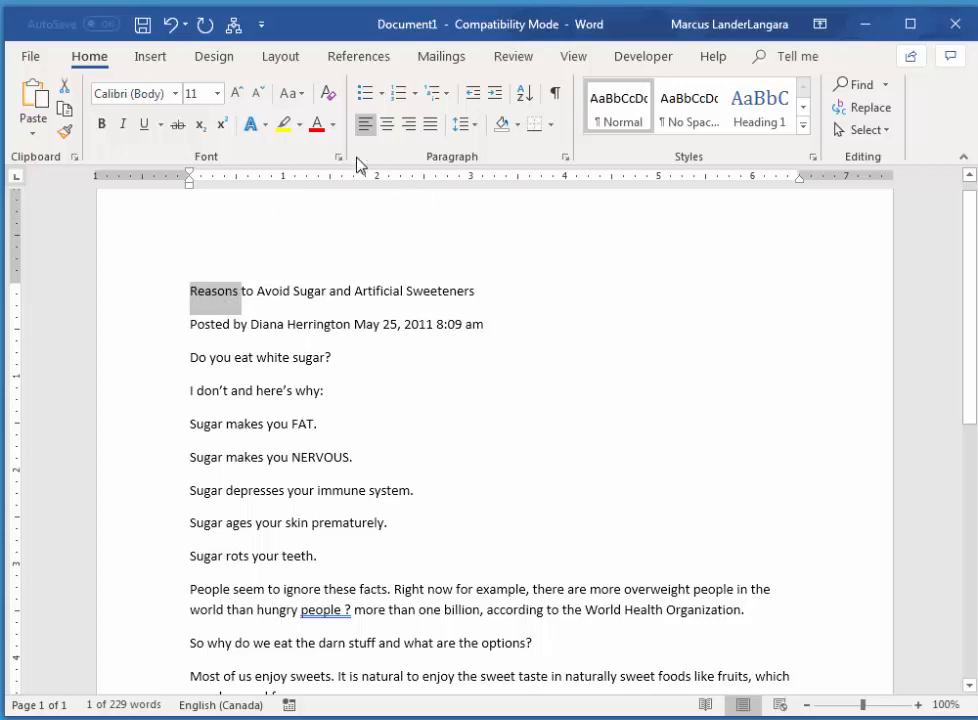
click(175, 94)
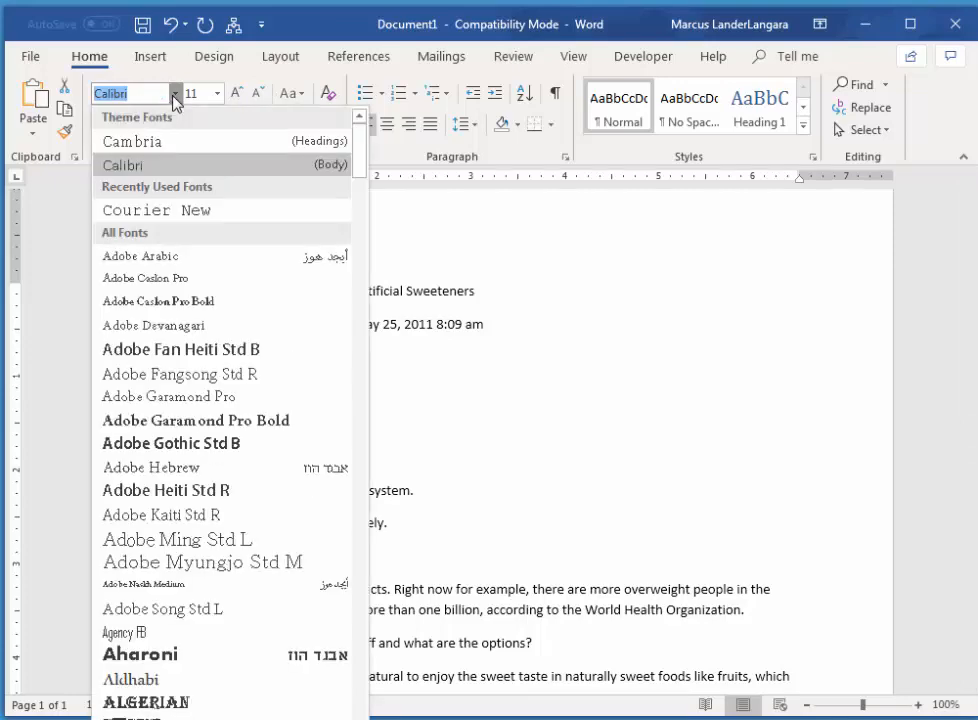
click(262, 702)
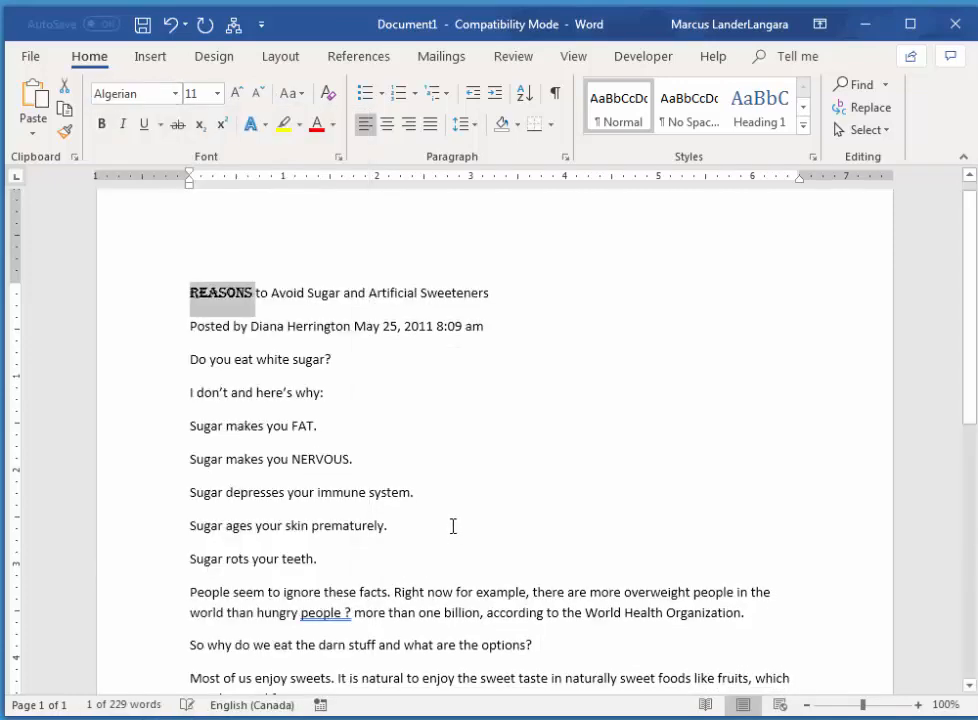
click(218, 94)
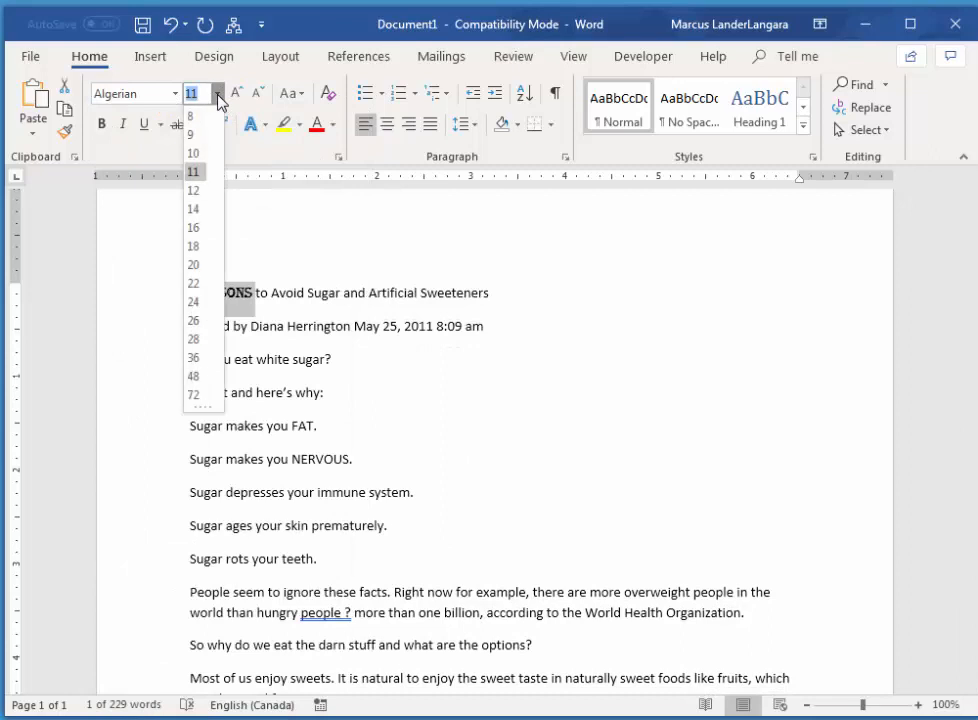
click(194, 227)
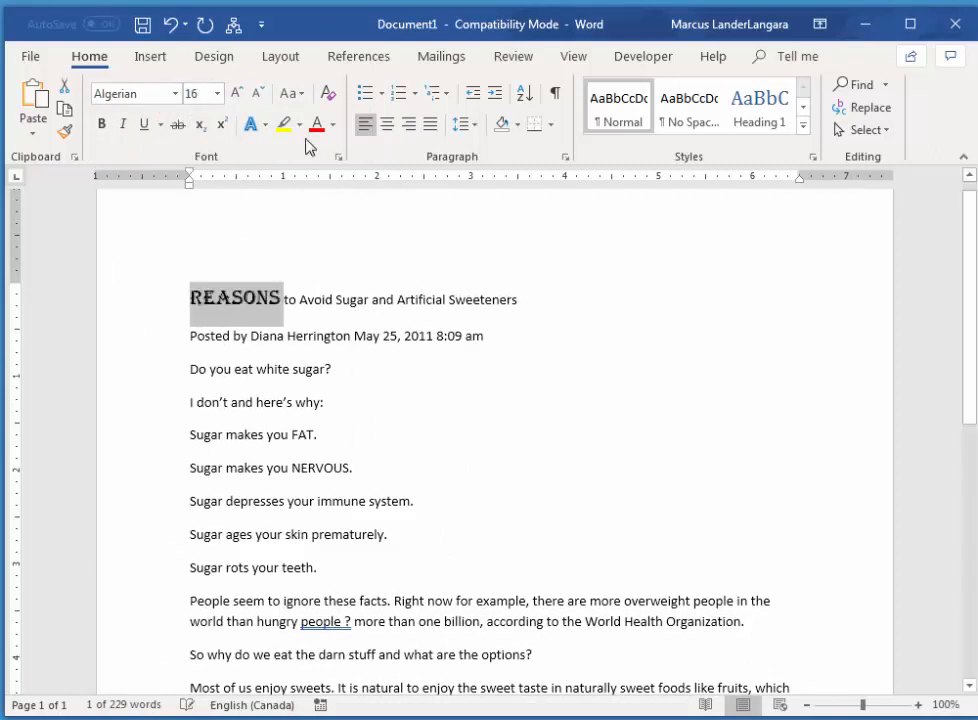
Enlarge the word "Reasons" in increments to size 24 and shrink it back to size 16
click(237, 92)
click(237, 92)
click(237, 92)
click(237, 92)
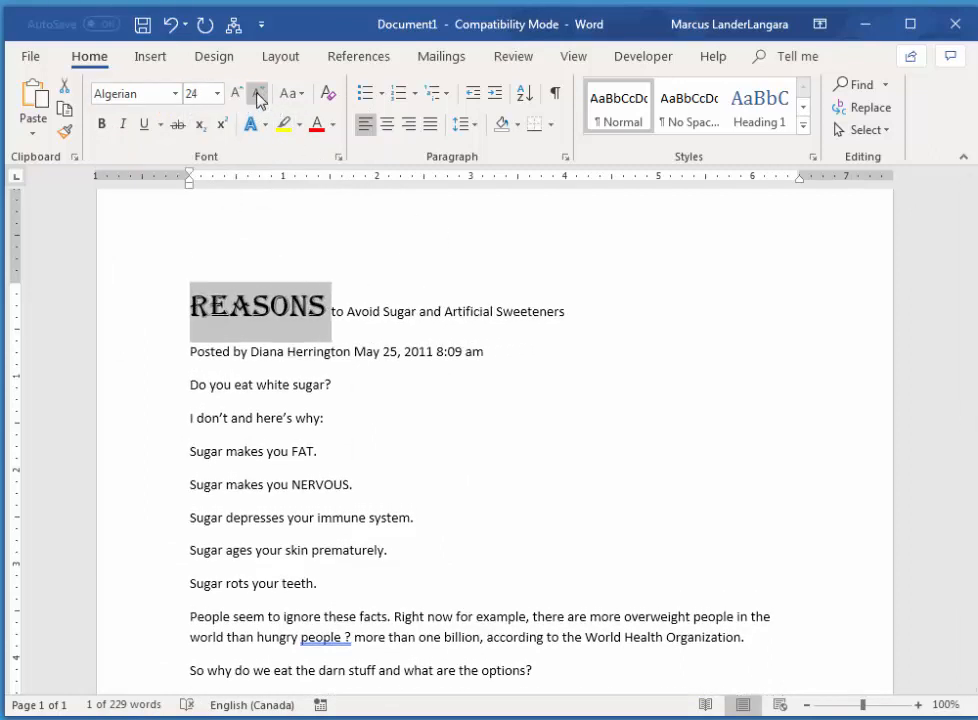
click(258, 92)
click(258, 92)
click(258, 92)
click(258, 92)
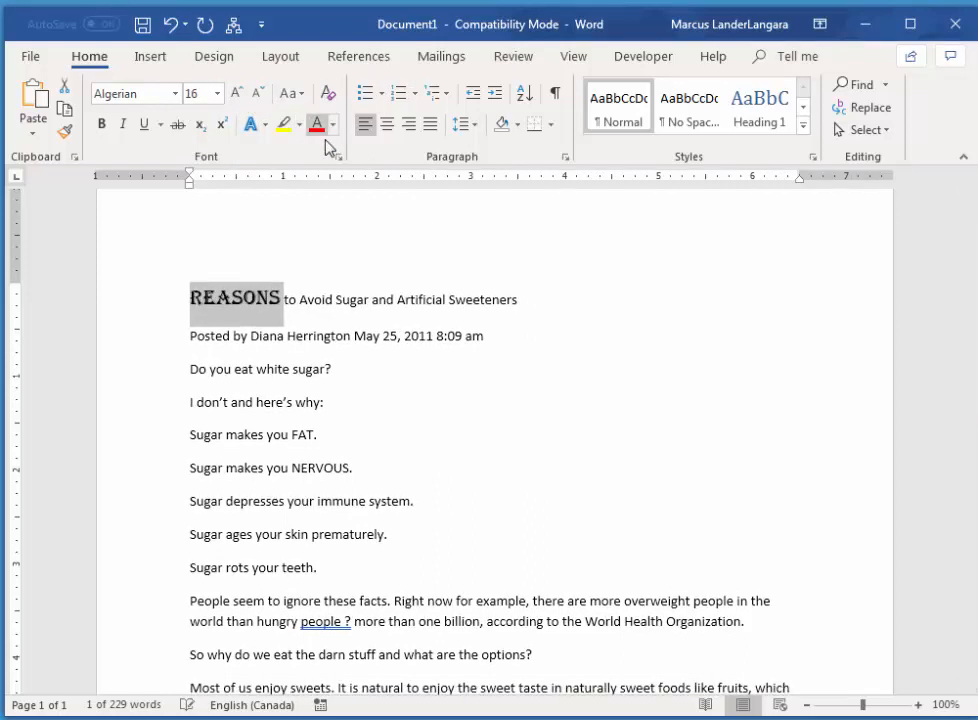
Try changing the case of the title word "Reasons" to lowercase
click(303, 94)
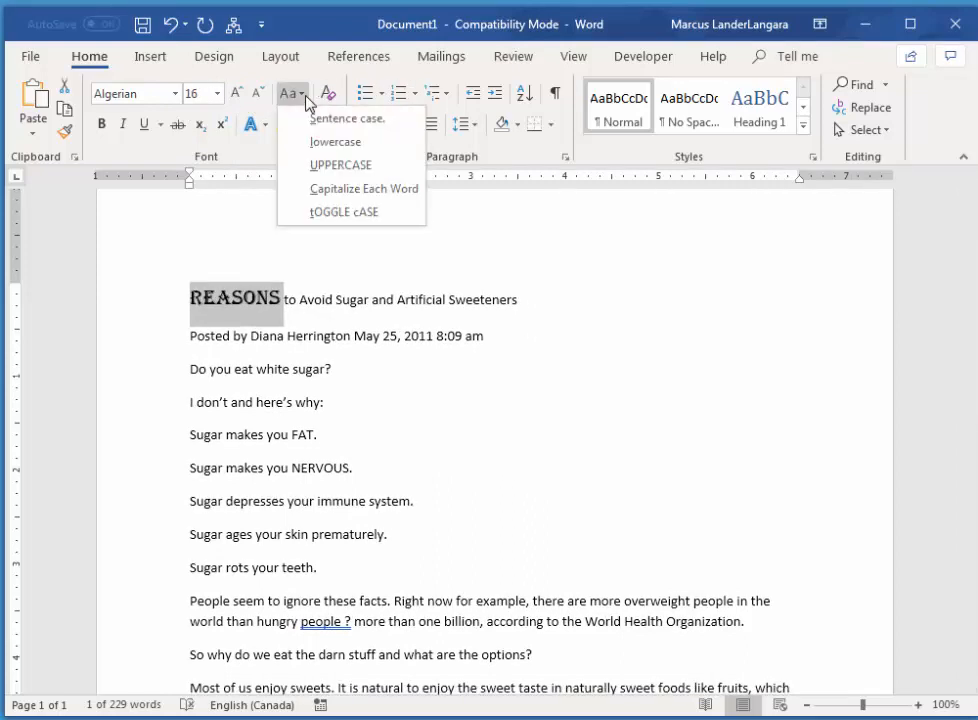
click(348, 144)
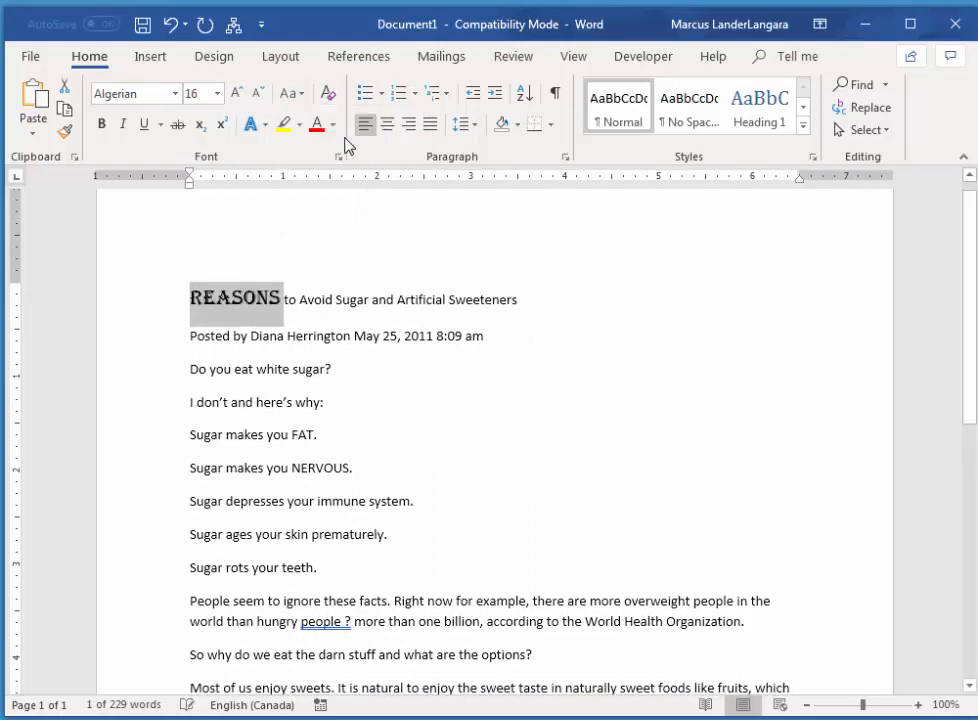
click(302, 96)
click(291, 94)
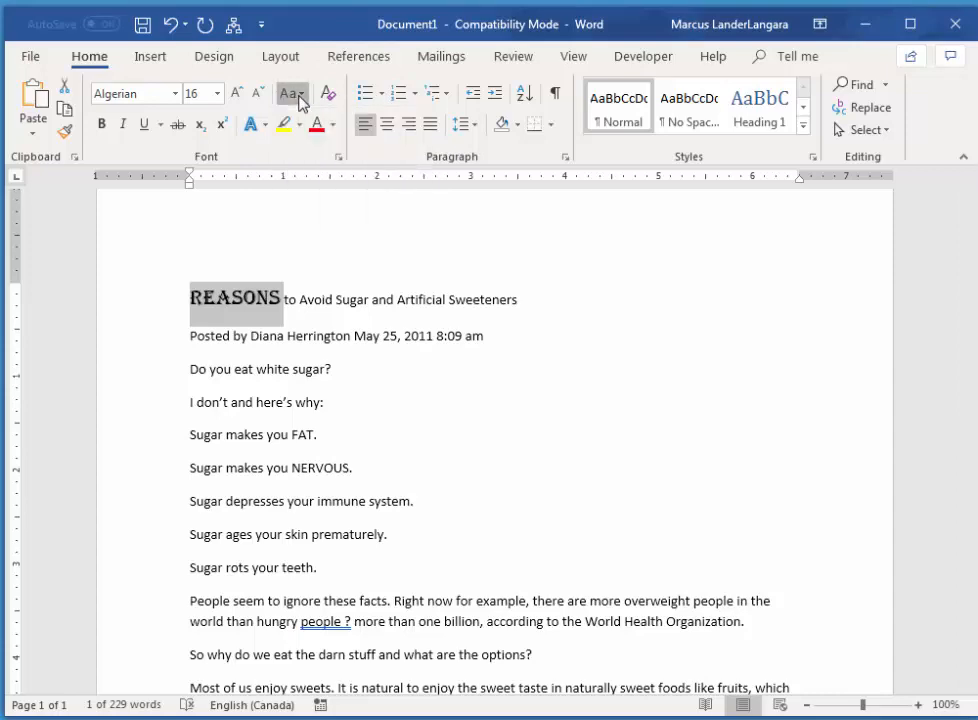
Try the Aharoni font on the title word "Reasons" and change the word to sentence case
click(176, 94)
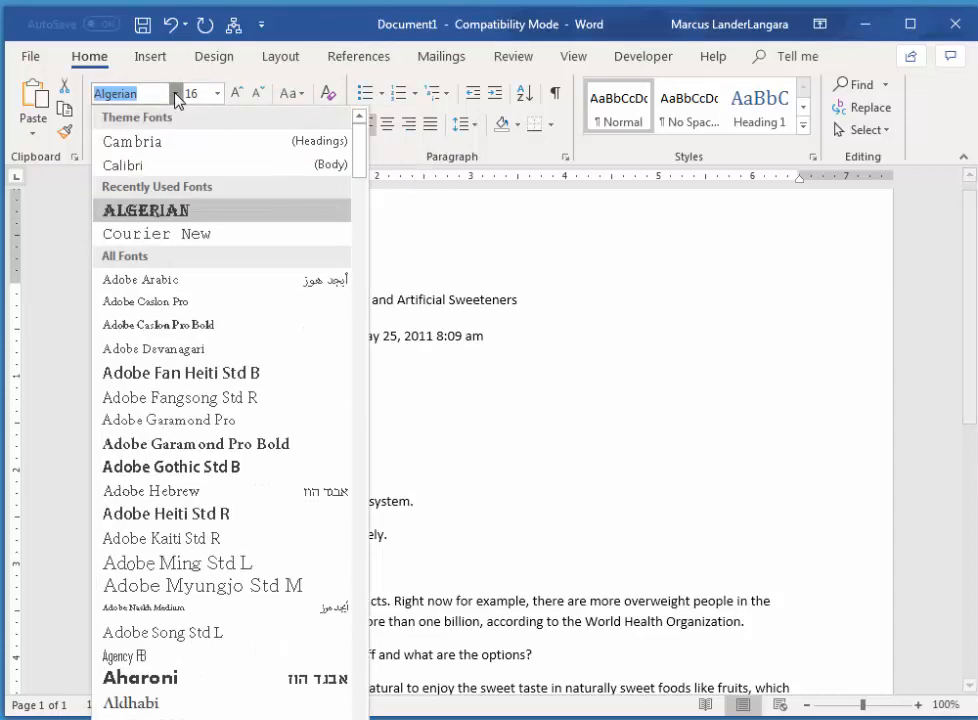
click(170, 693)
double_click(252, 305)
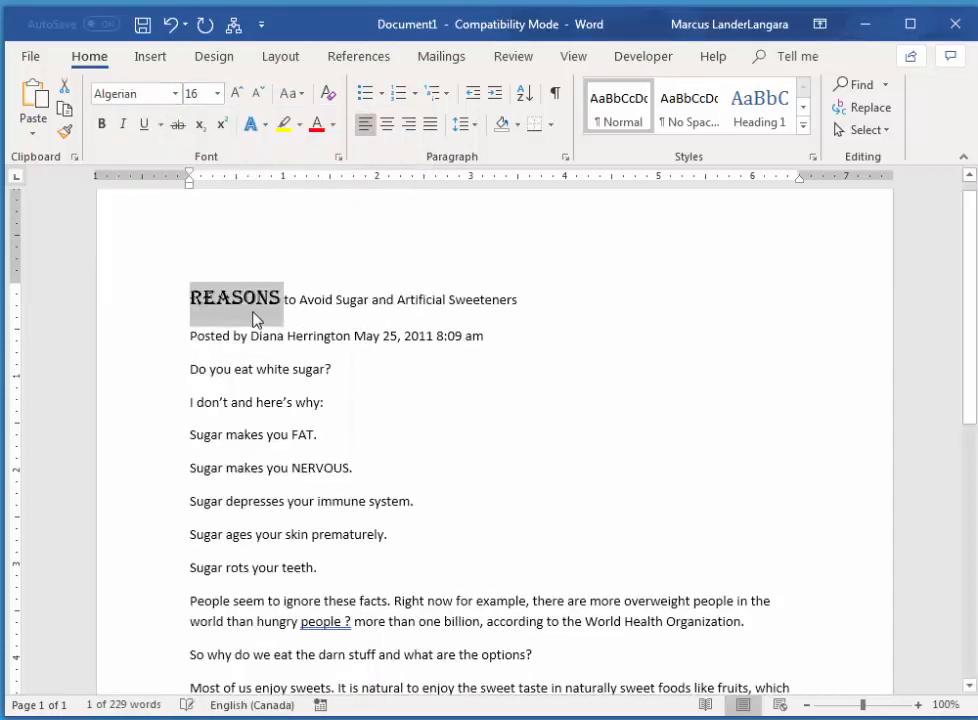
click(302, 96)
click(320, 121)
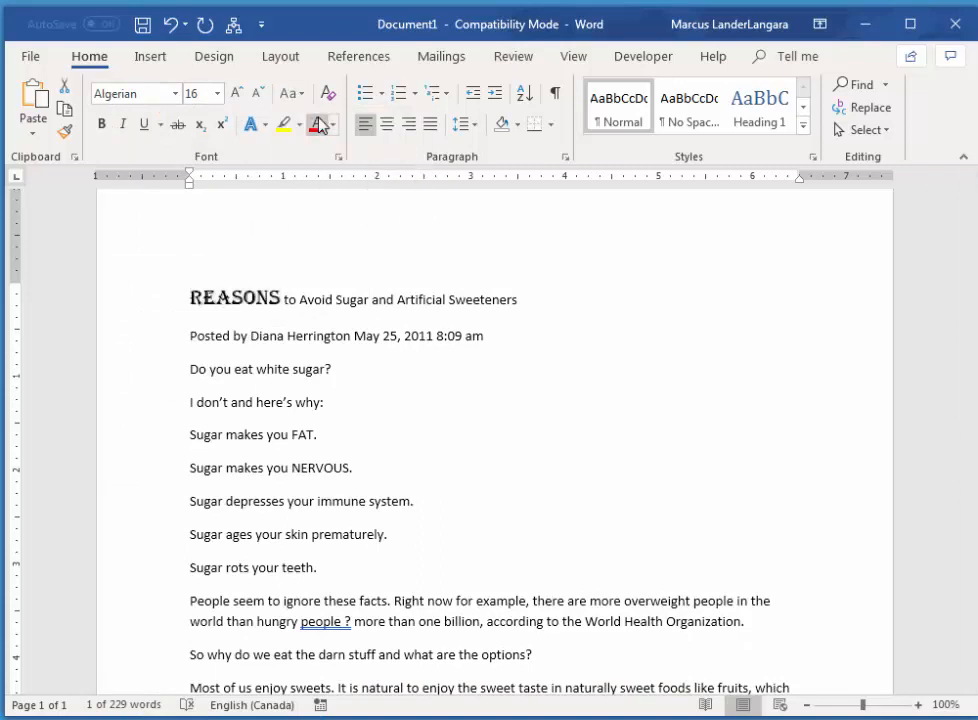
click(175, 94)
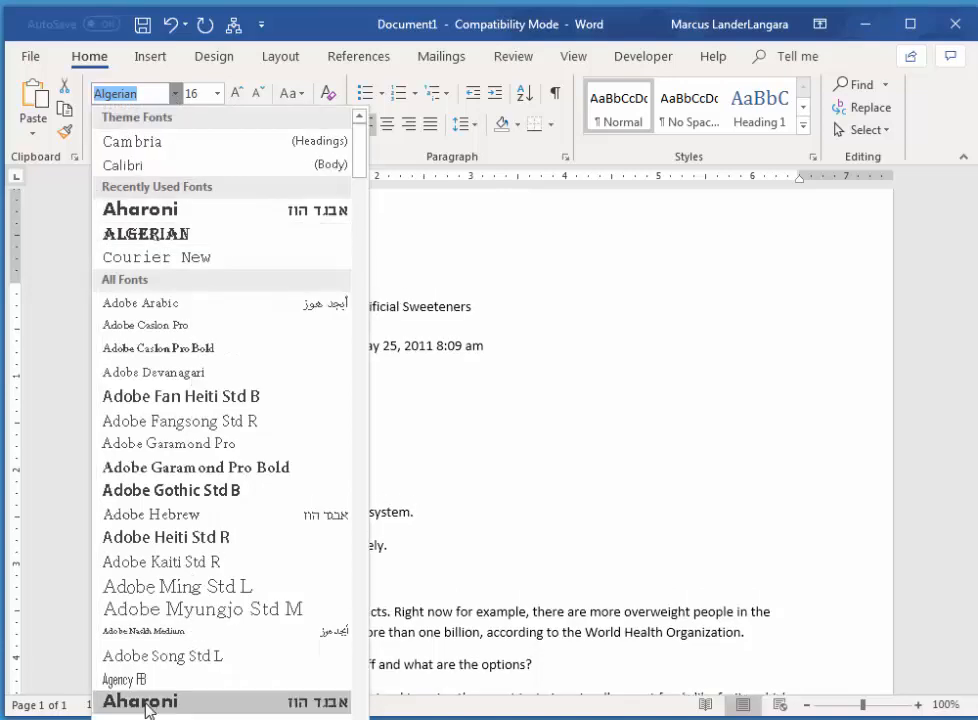
key(Escape)
key(Escape)
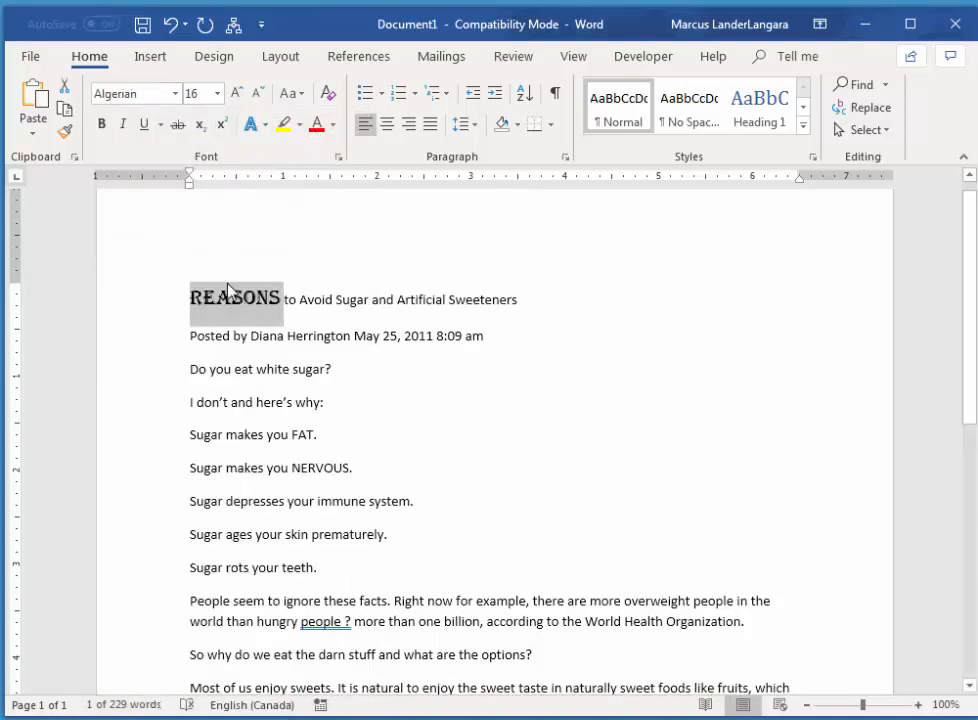
click(177, 94)
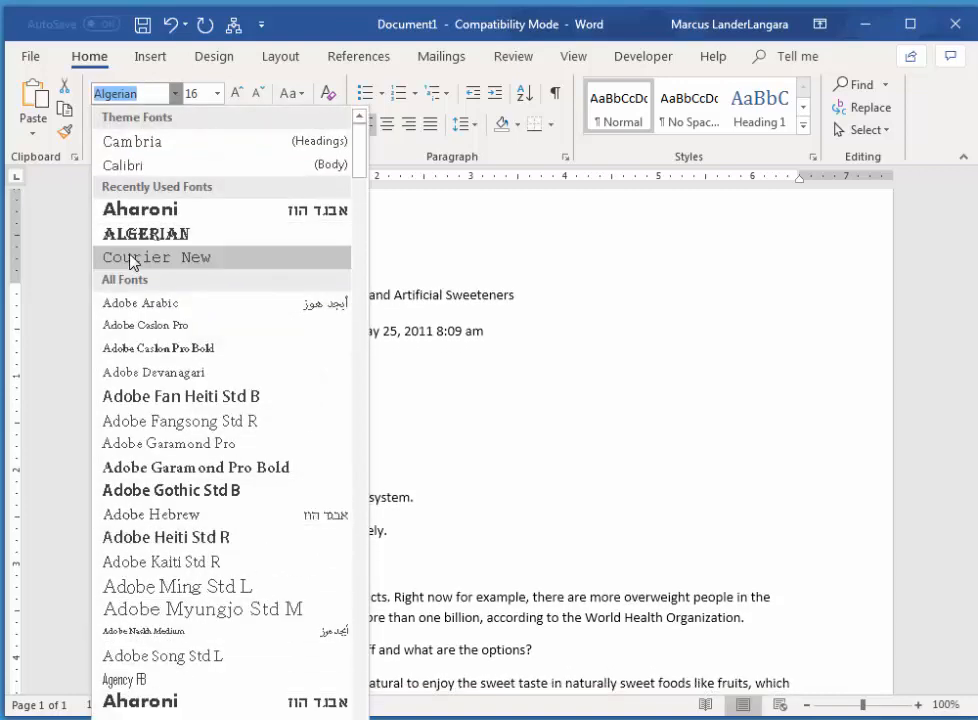
key(Escape)
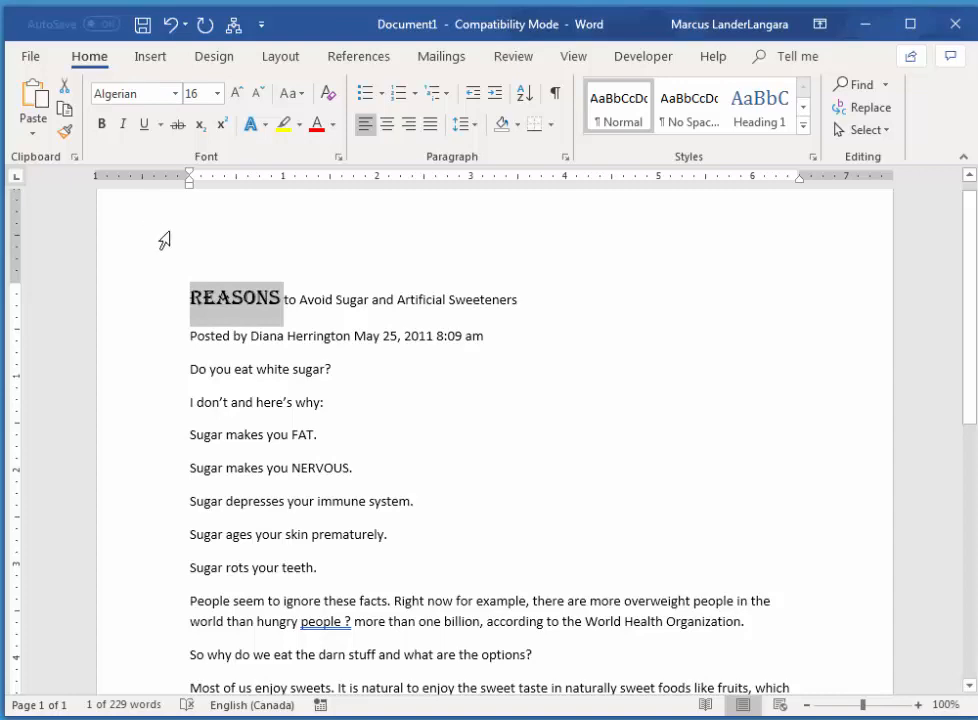
Set the title word "Reasons" in the Adobe Gothic Std B font and change its case to lowercase
click(175, 94)
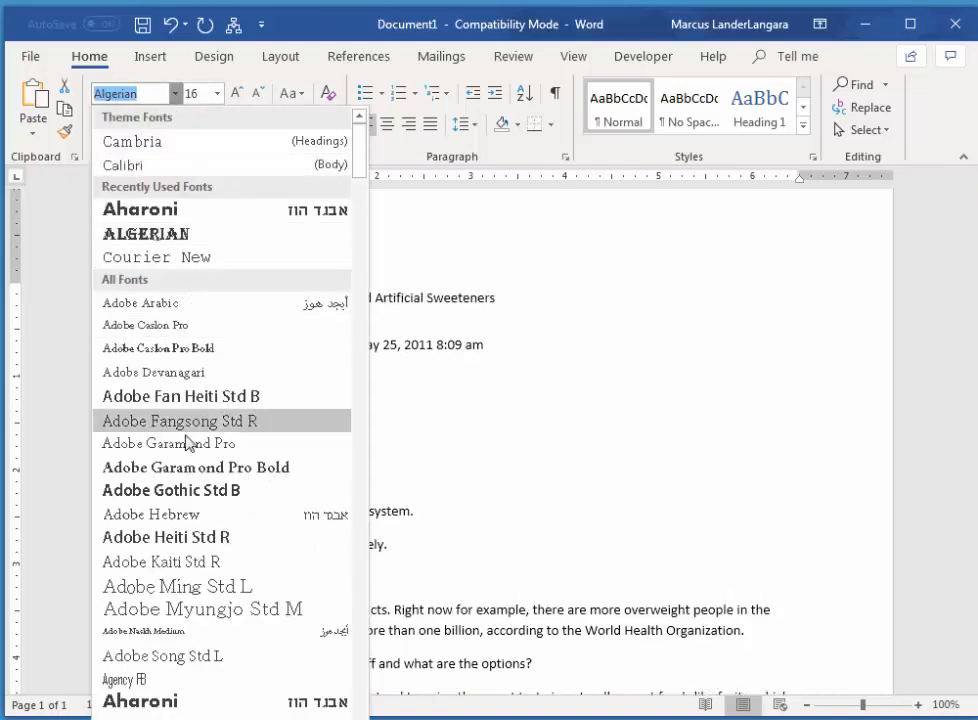
click(198, 490)
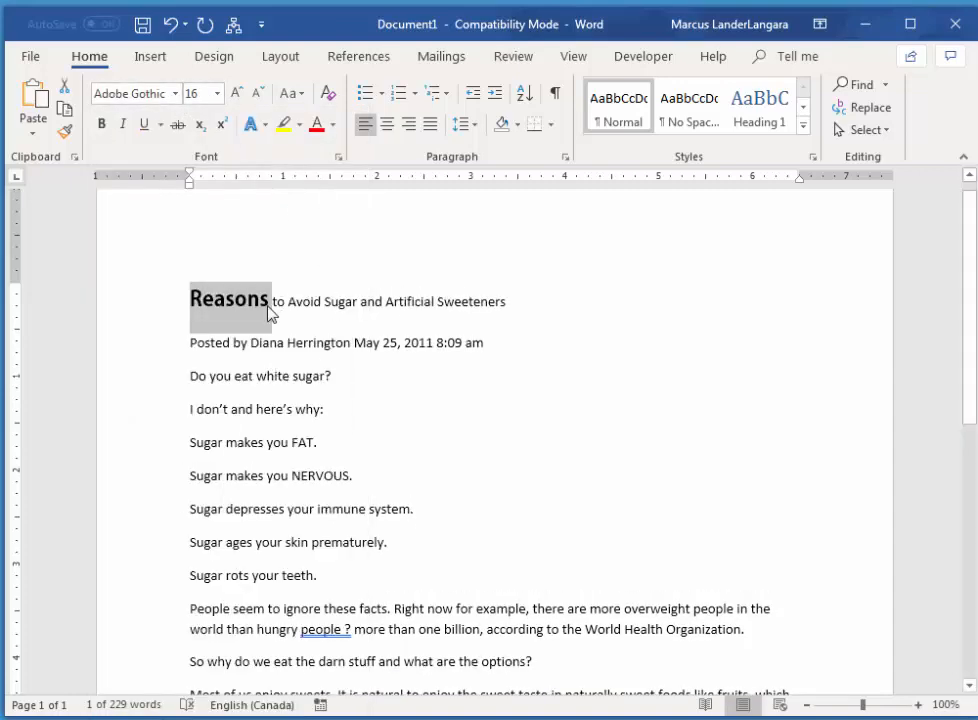
click(300, 95)
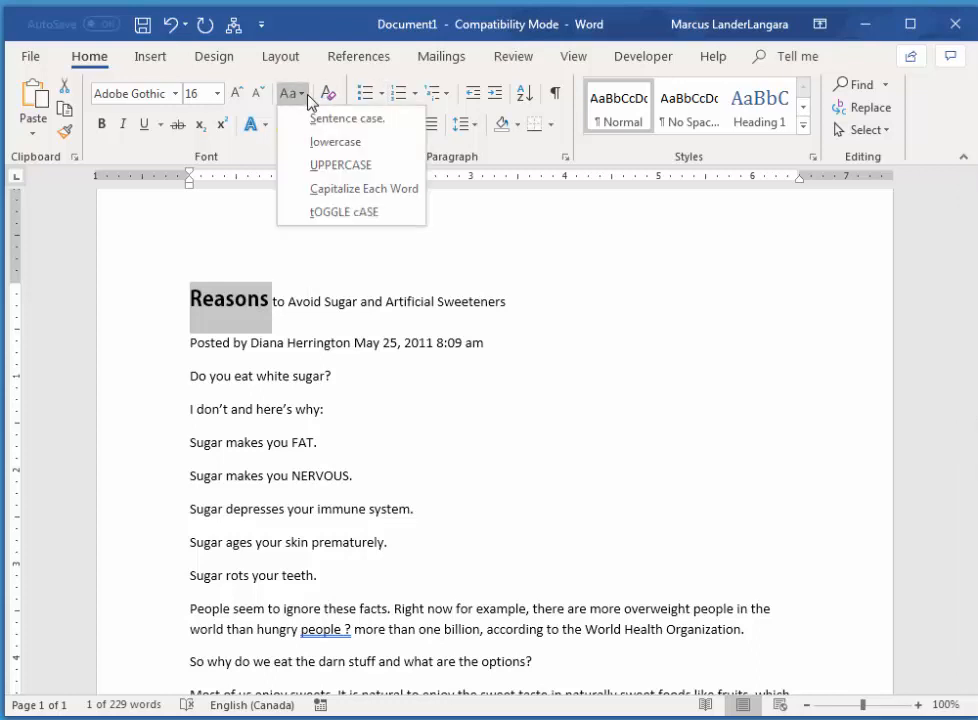
click(316, 121)
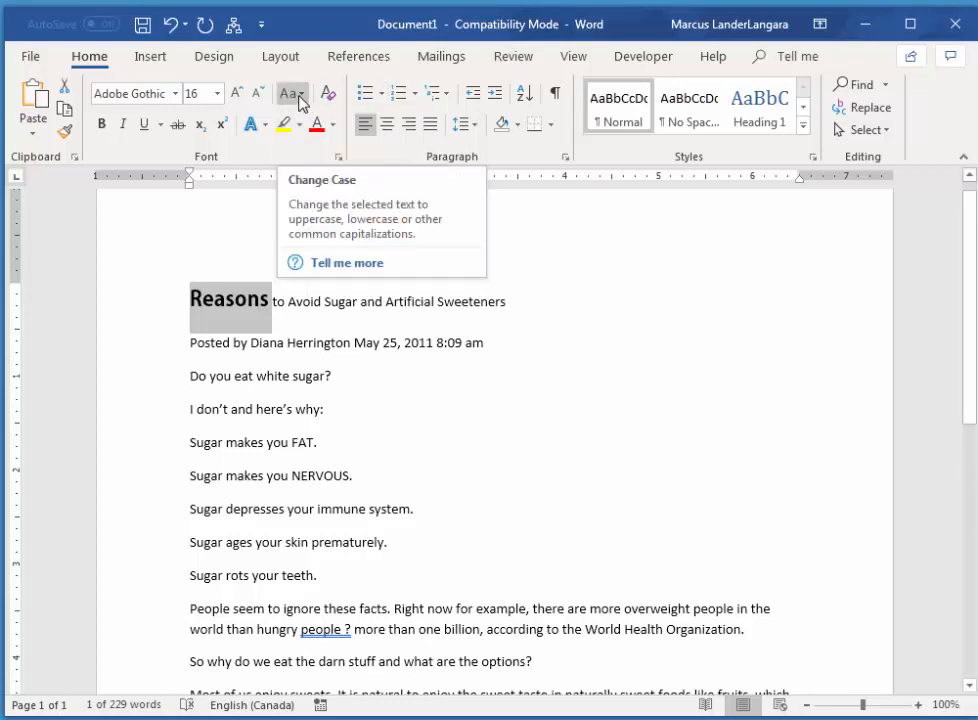
click(300, 95)
click(300, 143)
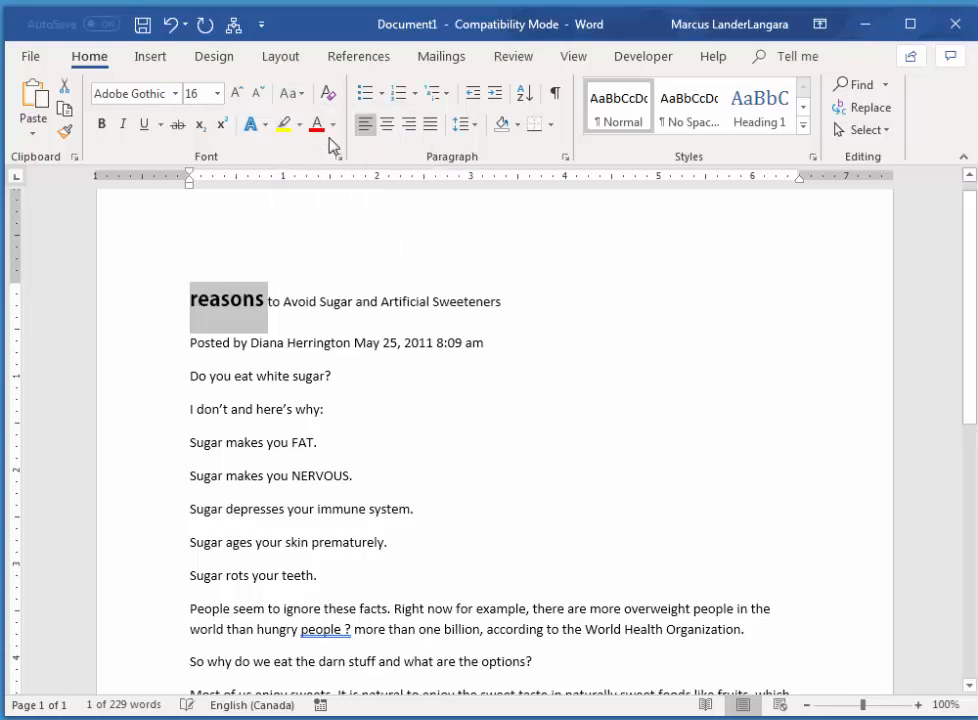
Try uppercase on the title word "Reasons", return it to sentence case and clear all its formatting
click(293, 93)
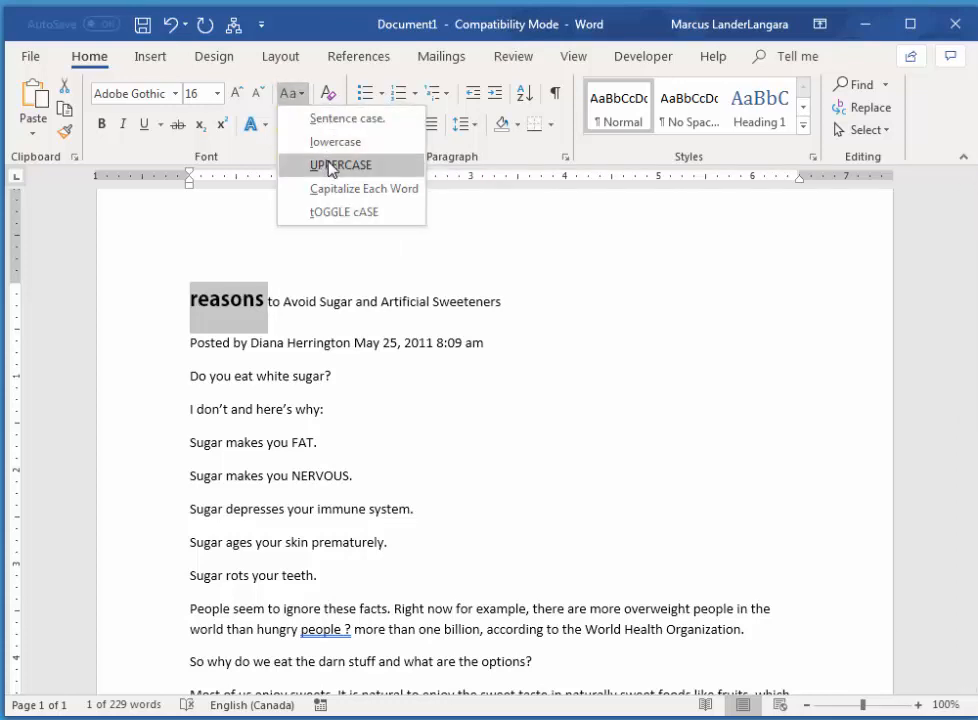
click(301, 162)
click(291, 93)
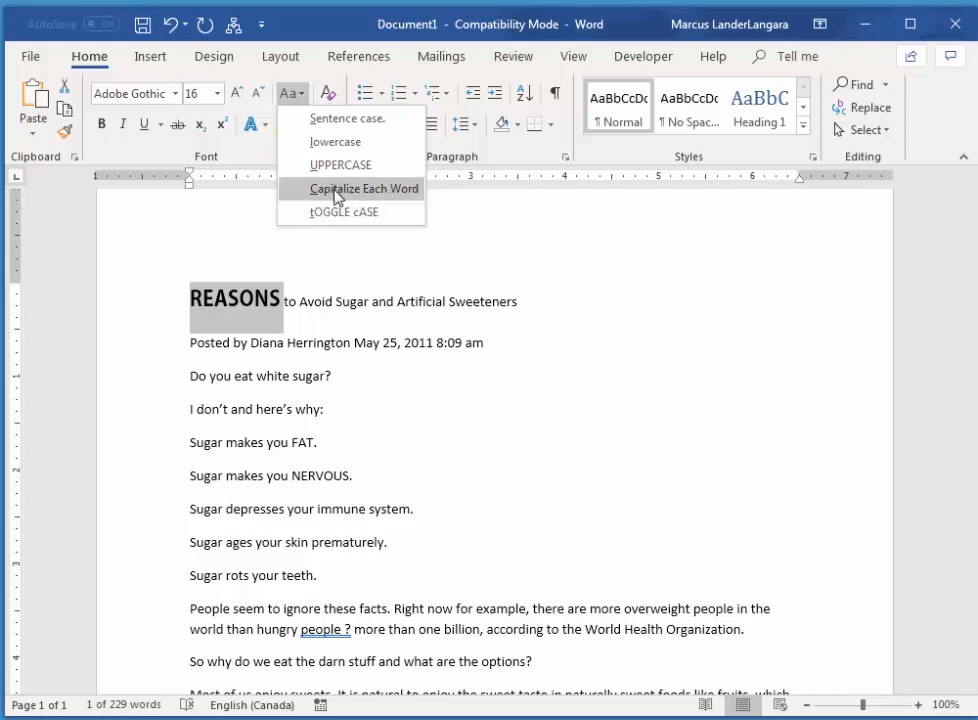
click(339, 120)
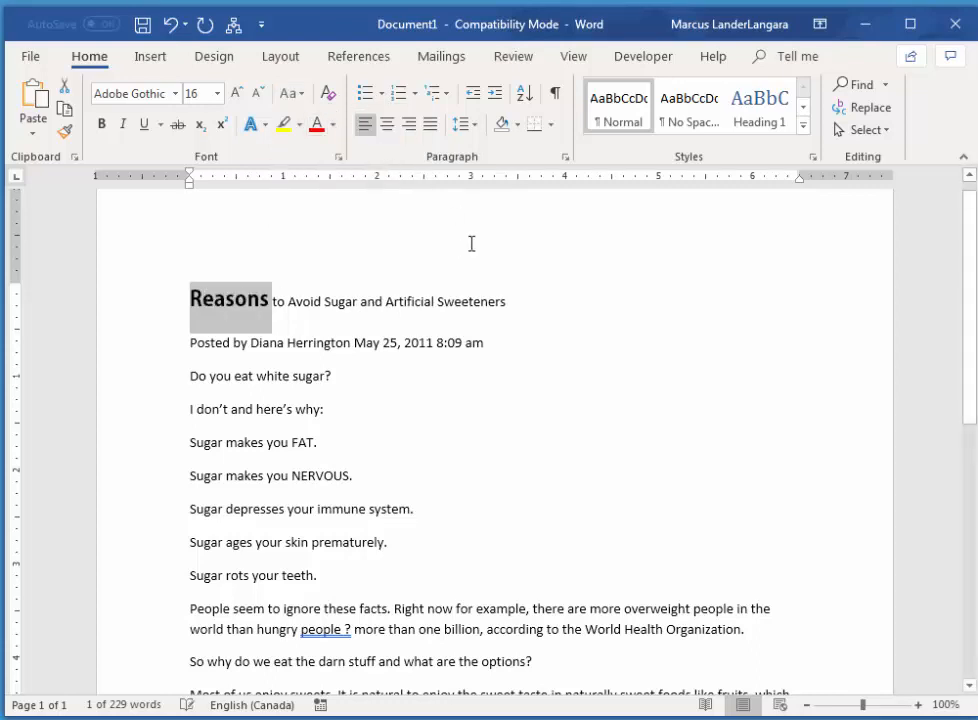
click(329, 96)
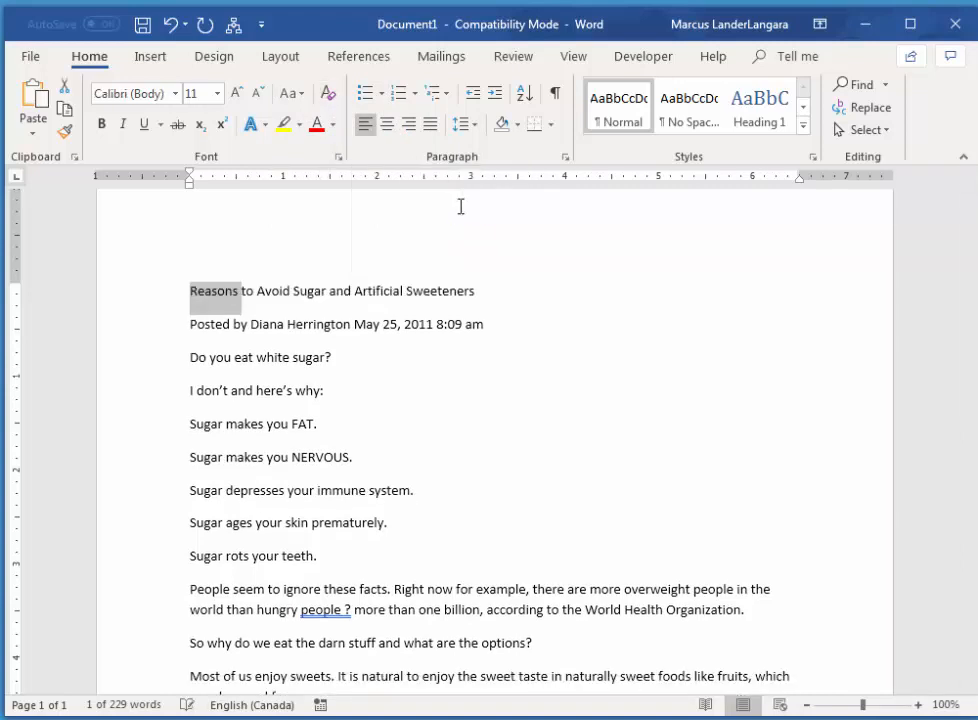
Try bold, italic and underline on the title word "Reasons", and toggle strikethrough on and off
click(102, 125)
click(122, 125)
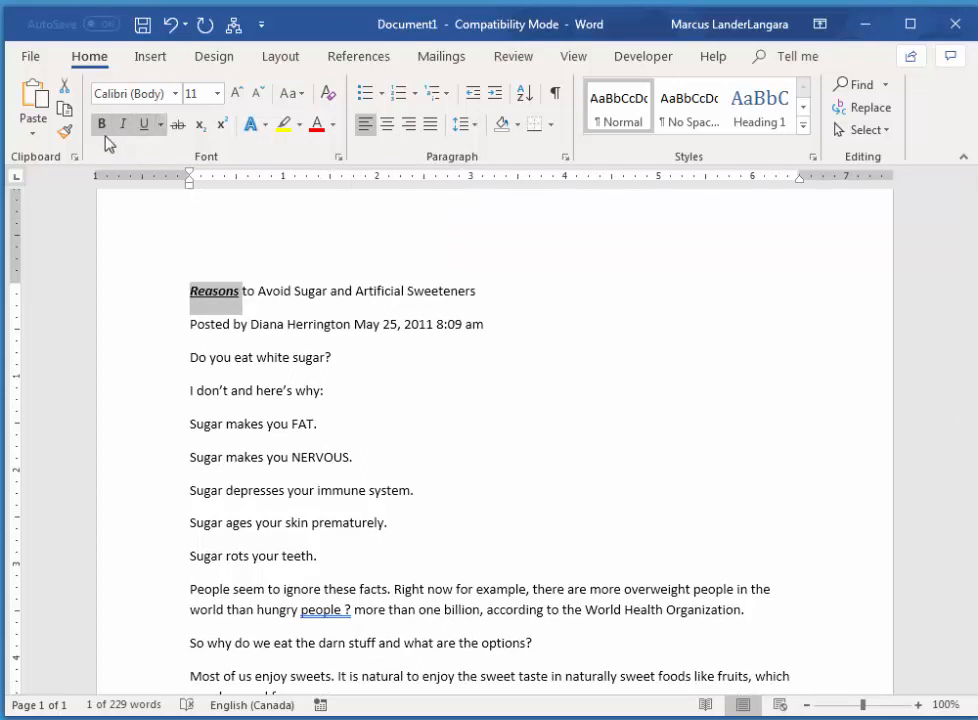
click(140, 129)
click(179, 125)
click(179, 126)
Try an aqua text effect and a dark red font colour on the title word "Reasons", and clear all its formatting
click(253, 125)
click(378, 280)
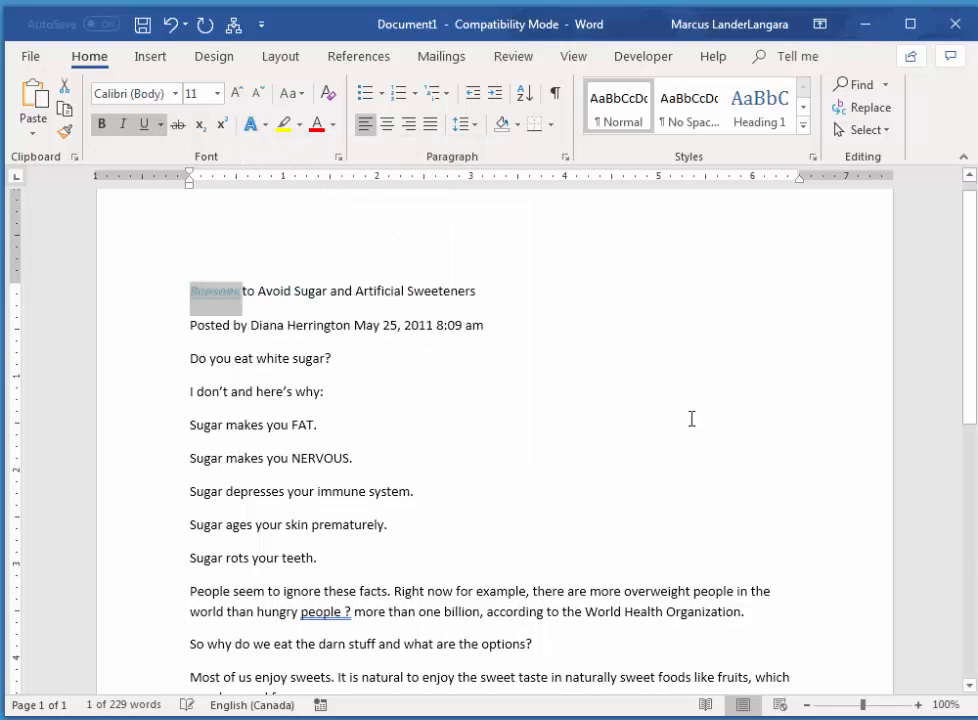
click(335, 129)
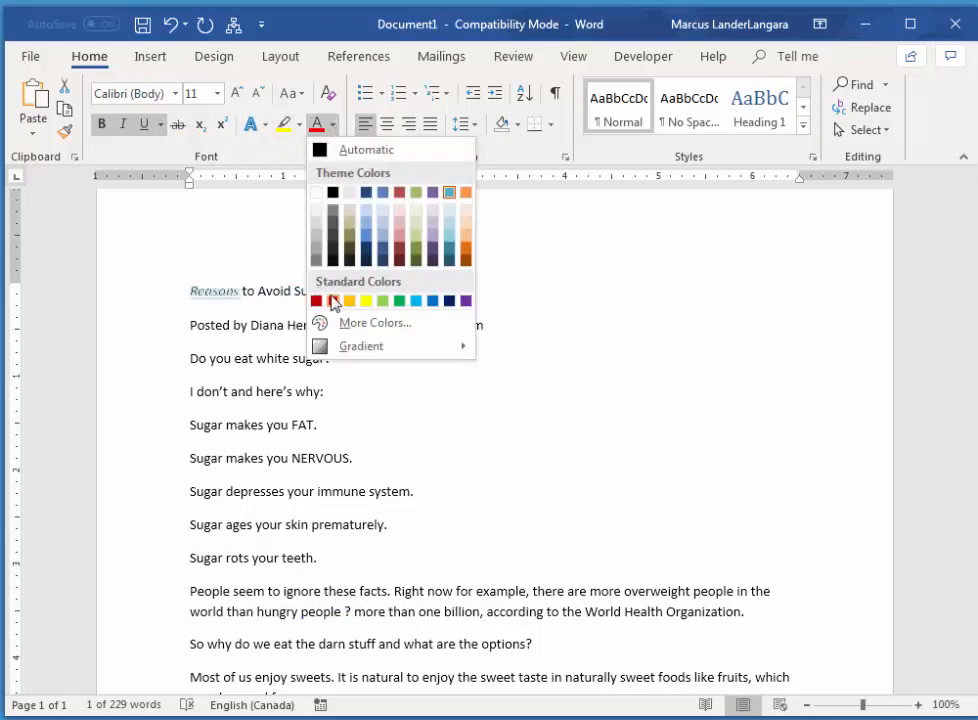
click(316, 300)
click(511, 343)
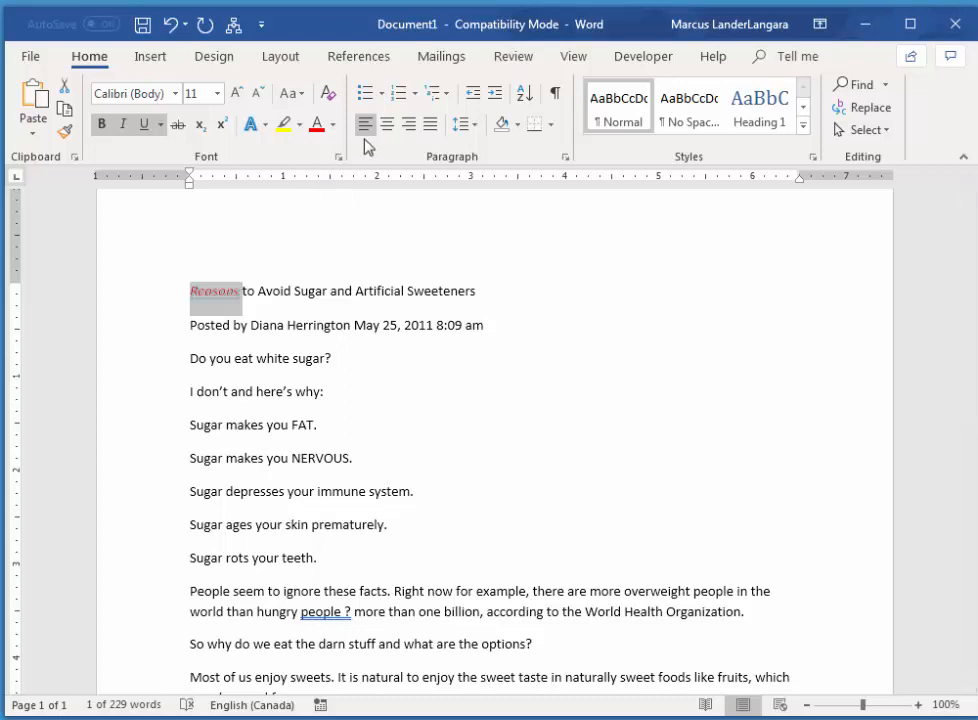
click(330, 99)
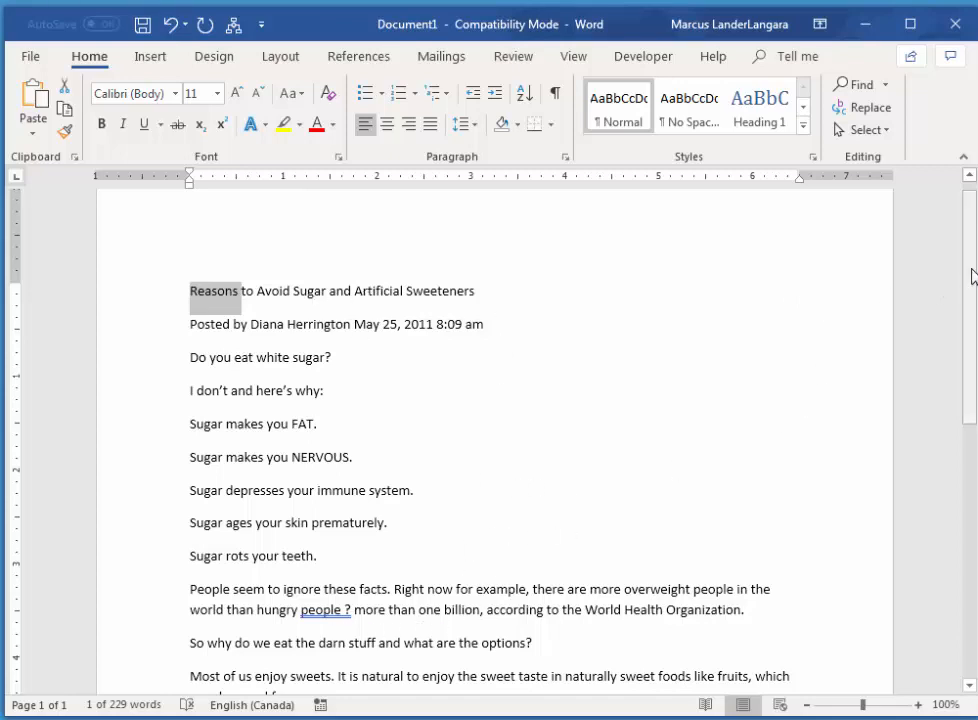
Select from "good for us." to "The problem" across two paragraphs, try centre and right alignment, and justify both paragraphs
scroll(969, 275, down, 3)
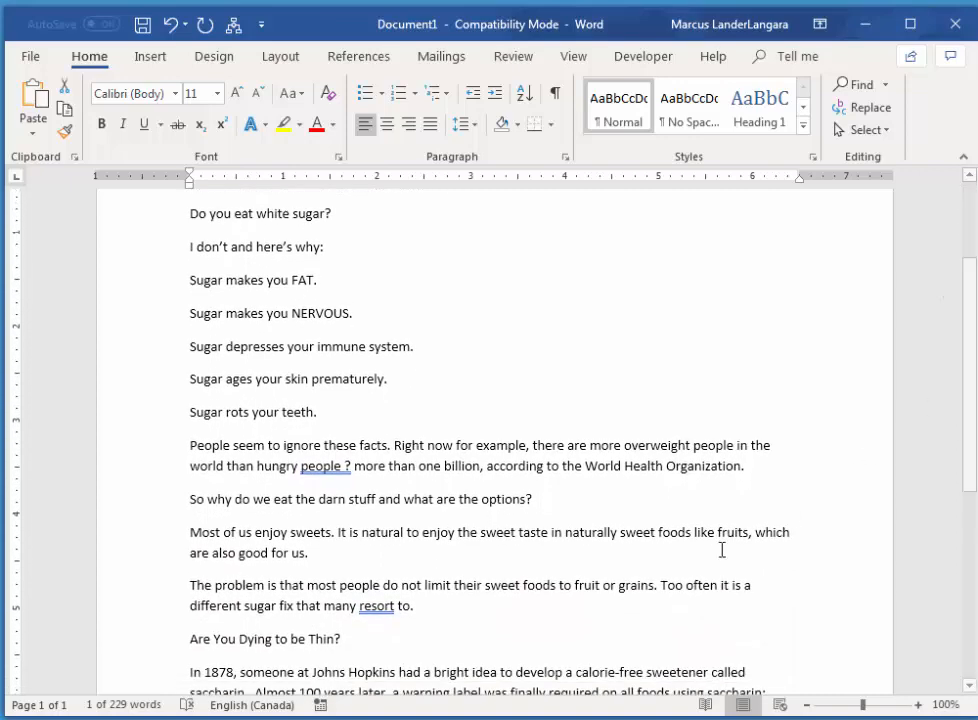
click(263, 553)
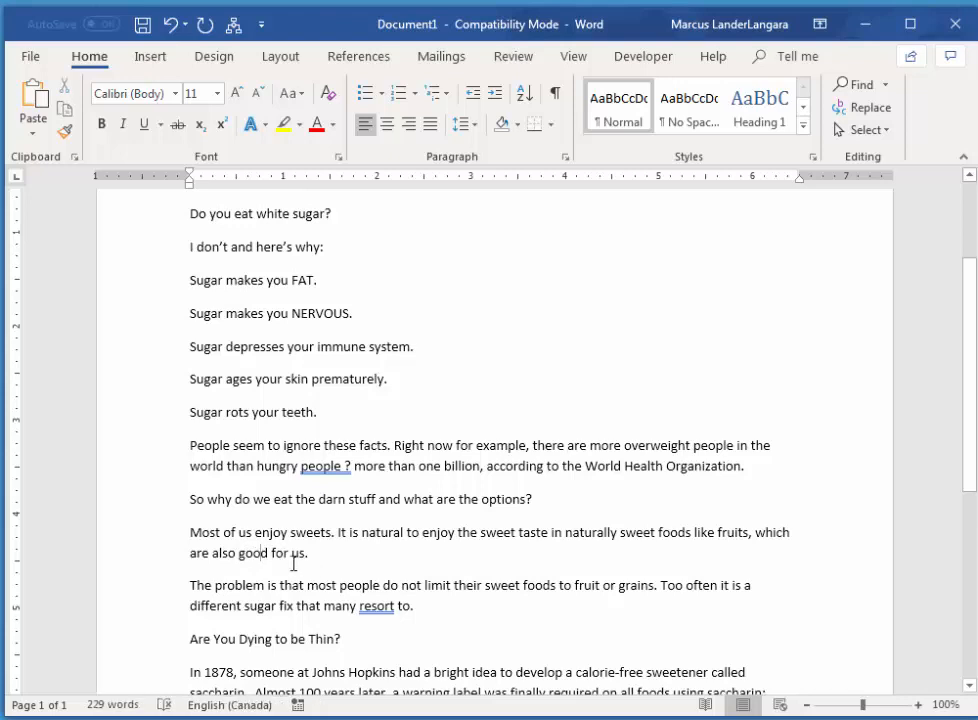
shift+click(263, 585)
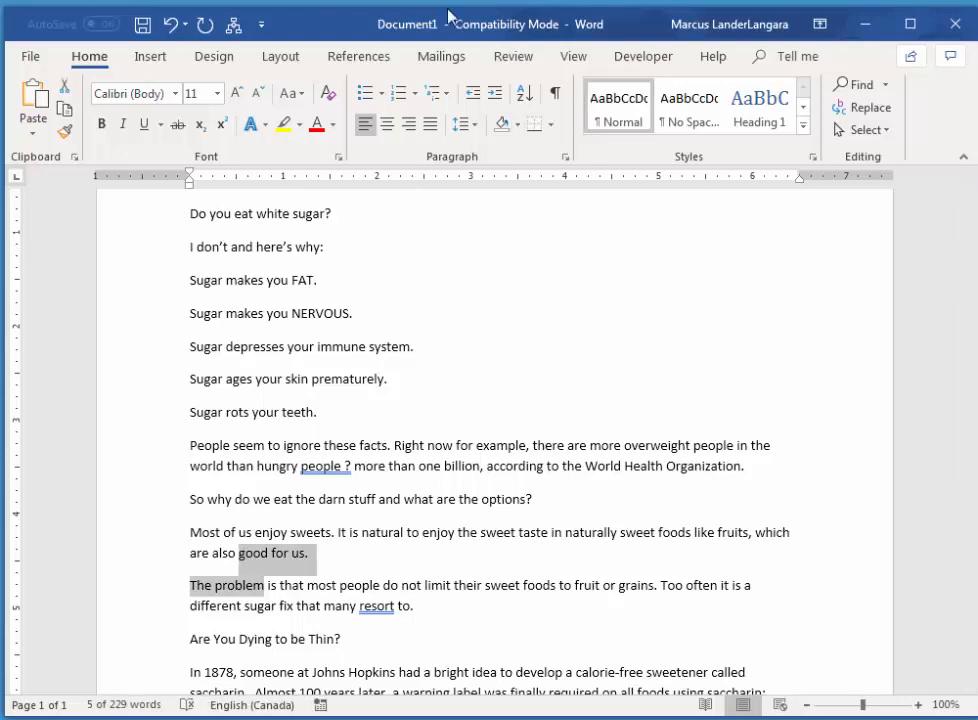
click(389, 135)
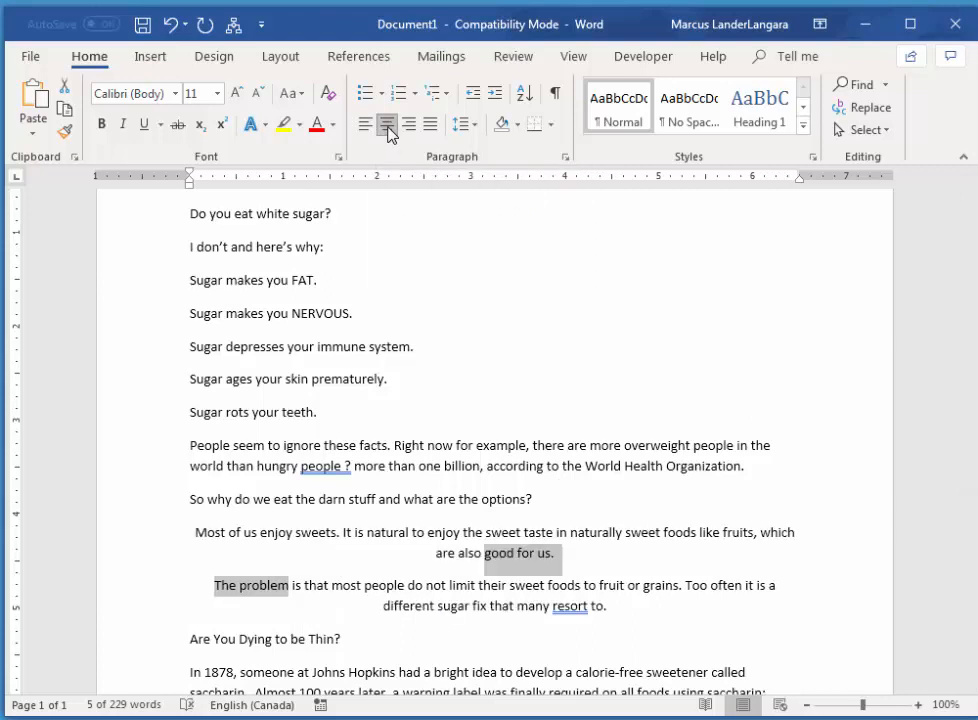
click(410, 126)
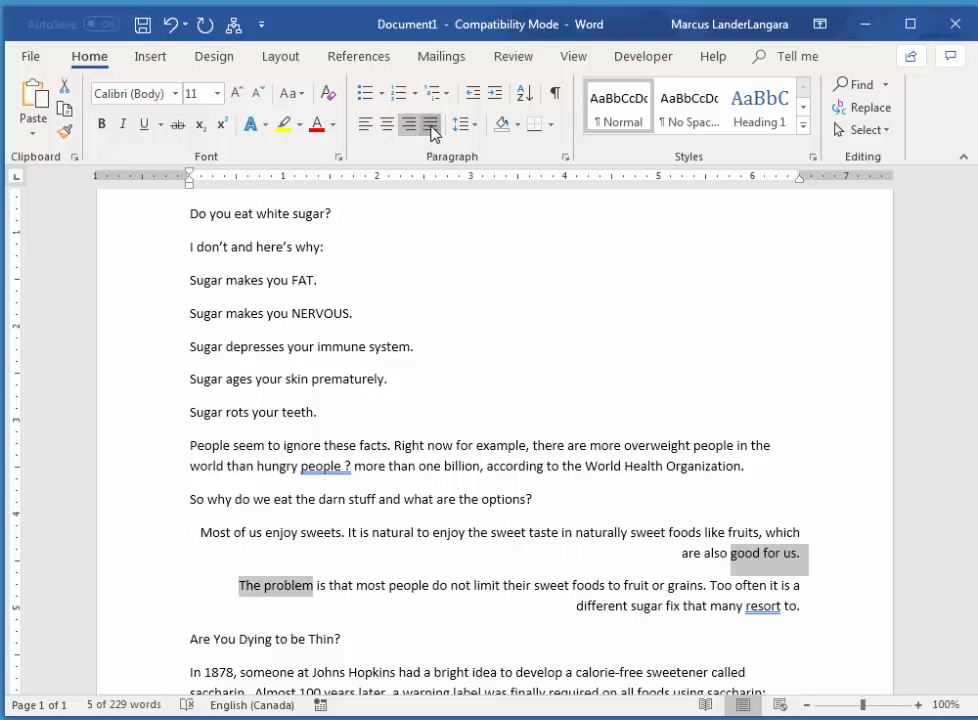
click(433, 130)
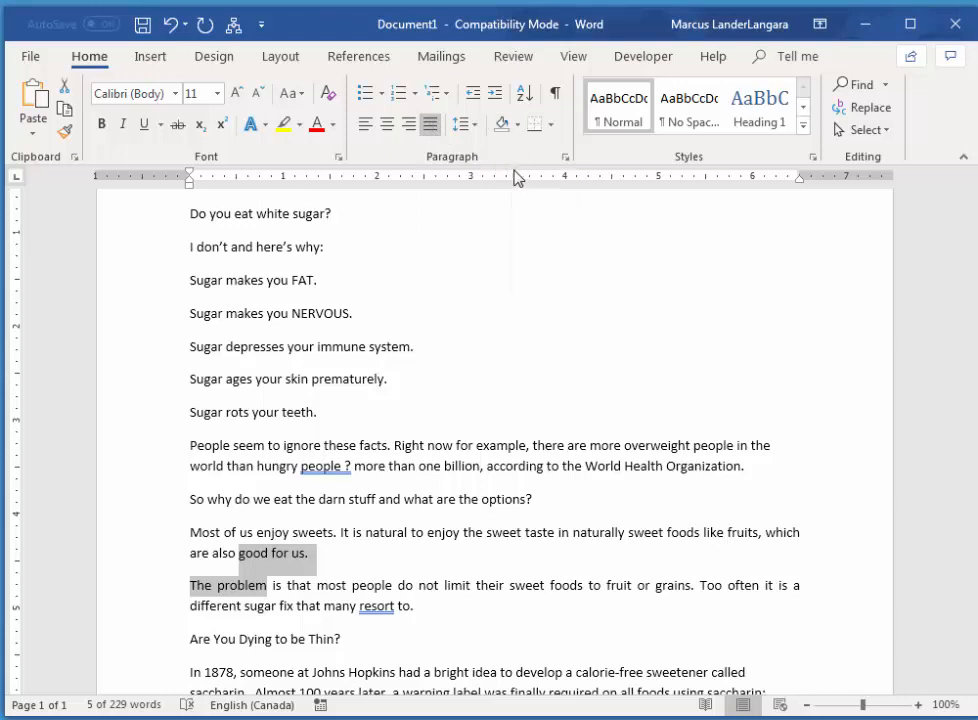
Set both selected paragraphs to 0 pt spacing after and a line spacing of 1.5
click(474, 126)
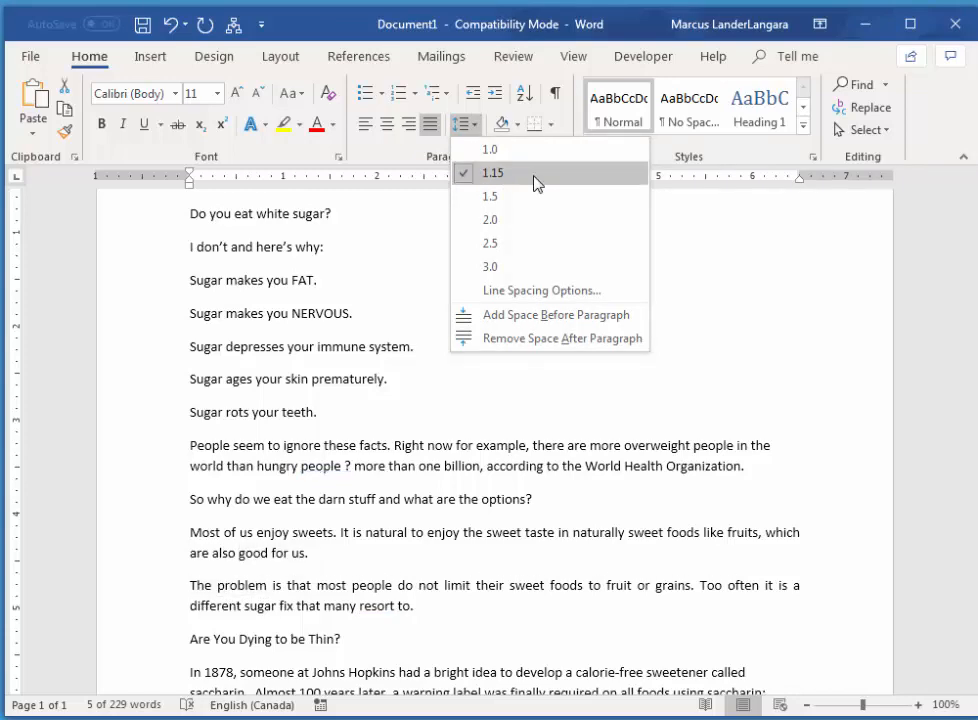
click(538, 291)
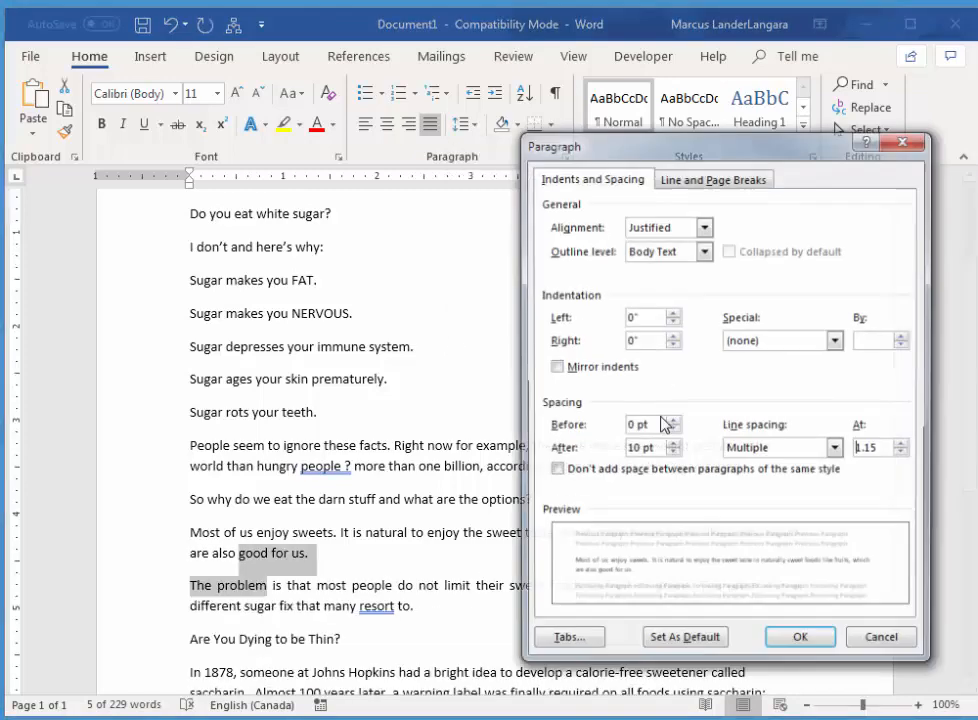
click(672, 455)
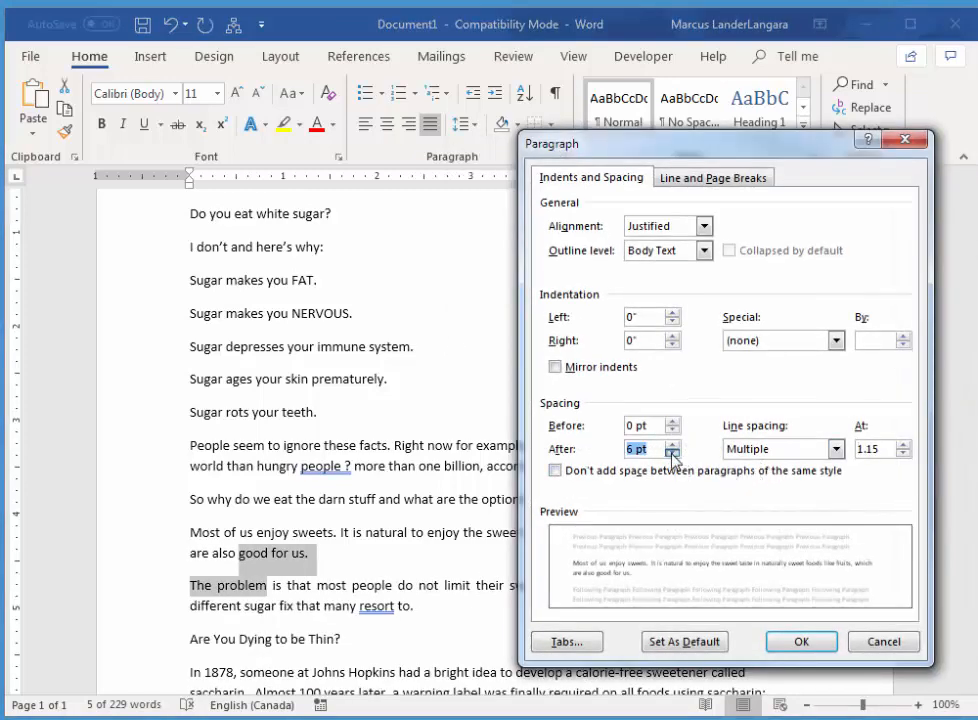
click(672, 455)
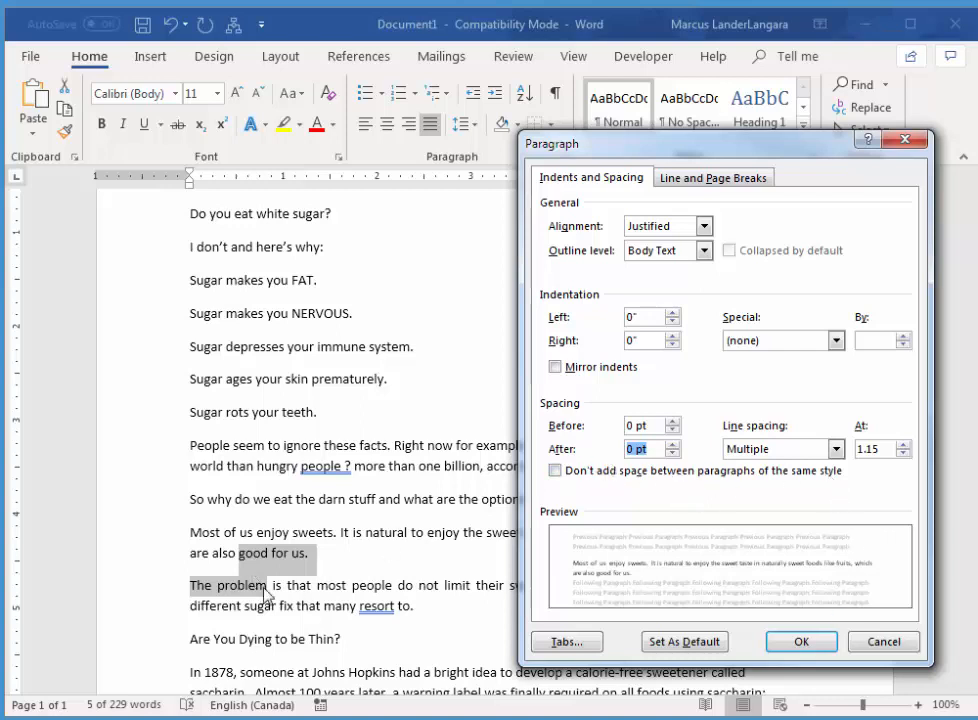
click(903, 444)
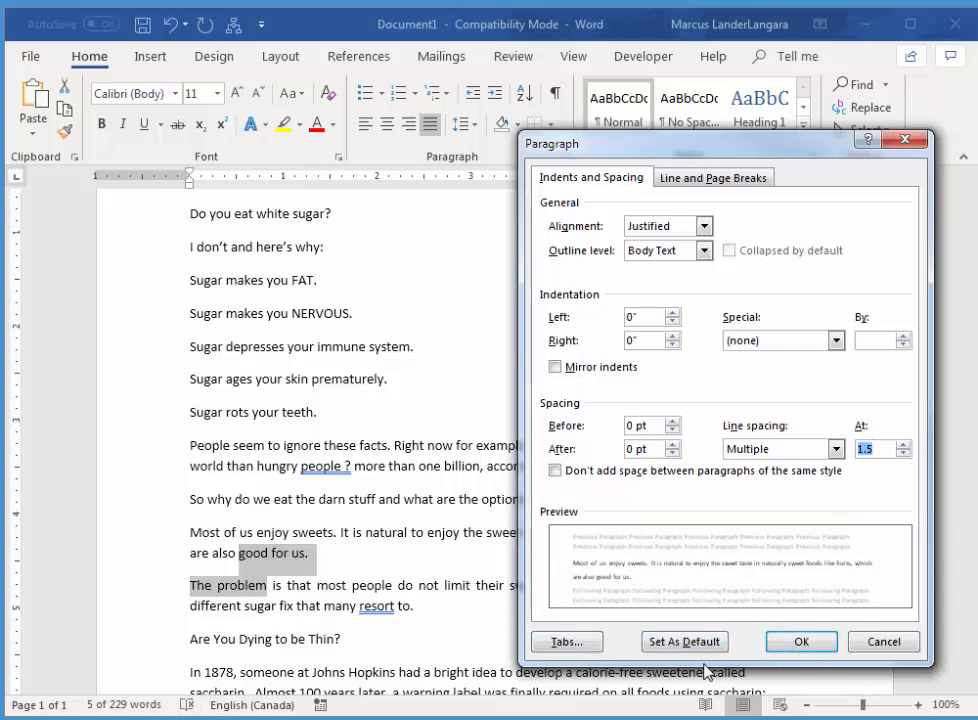
click(797, 644)
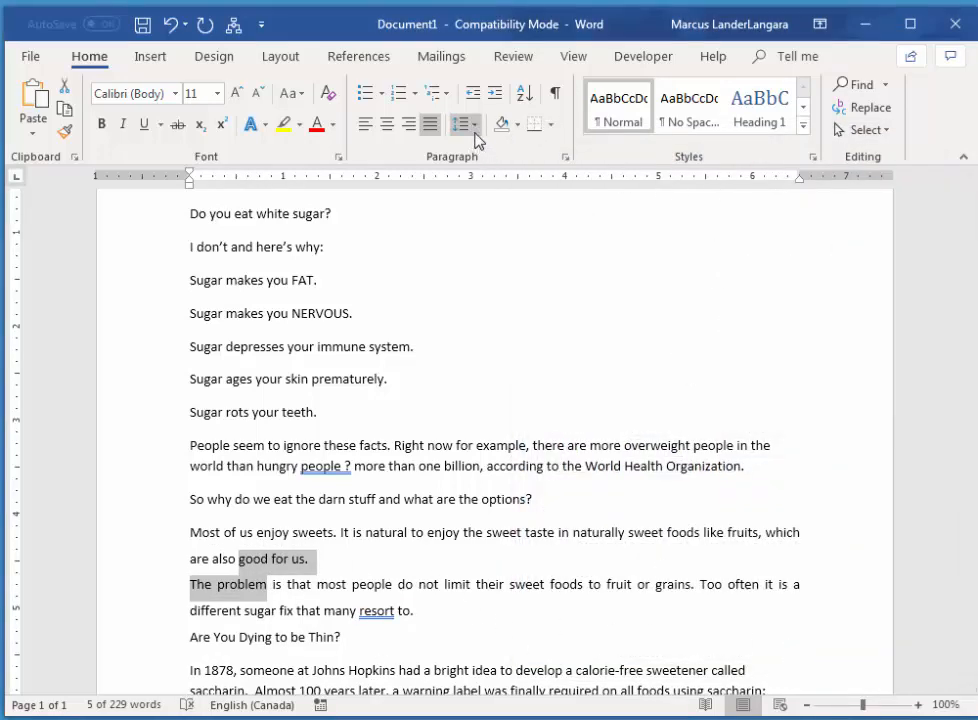
Set the line spacing of both selected paragraphs to Multiple at 1.15 with 12 pt spacing after
click(476, 128)
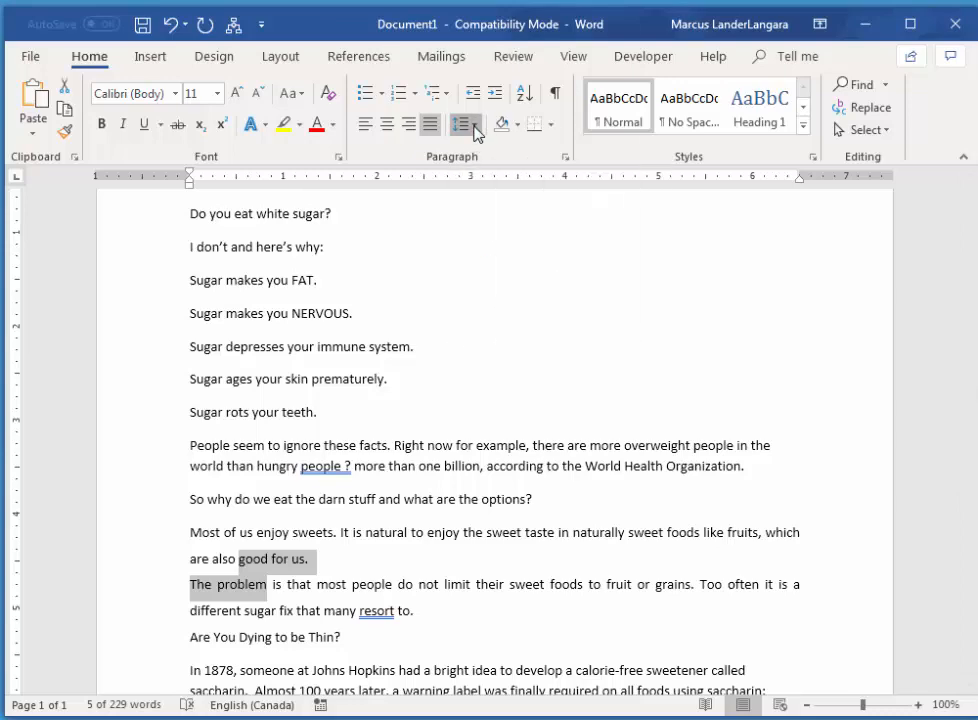
click(539, 292)
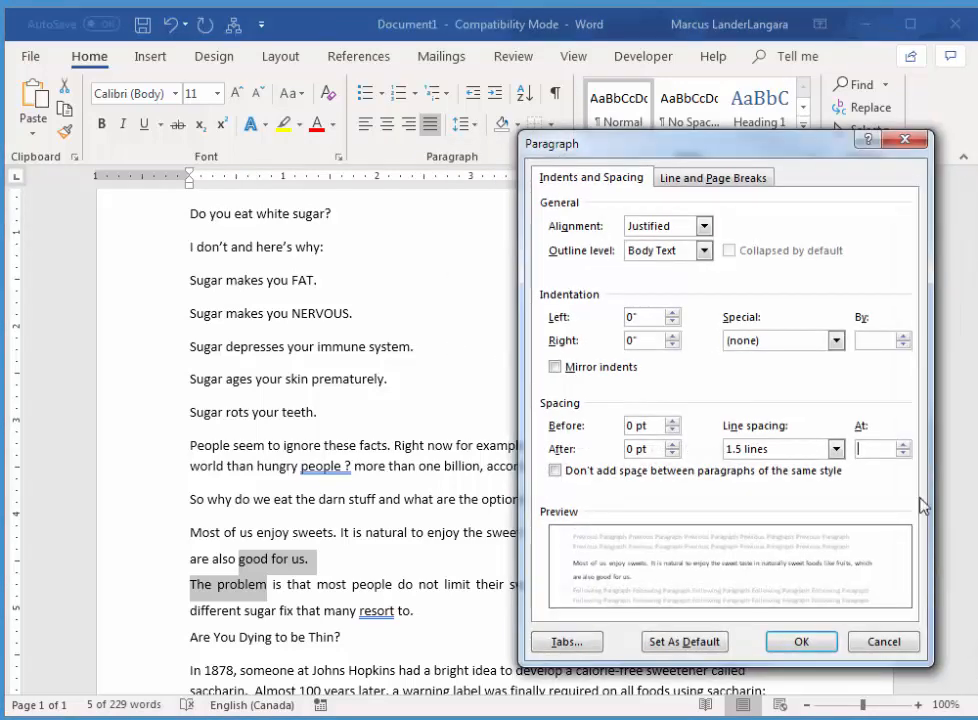
click(835, 450)
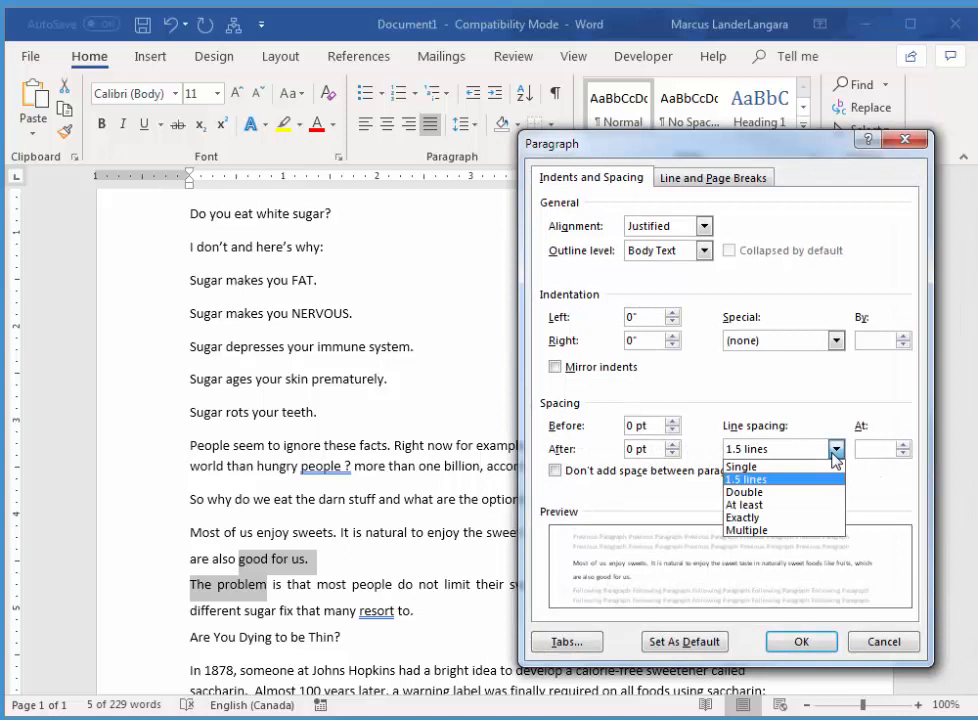
click(834, 453)
click(904, 453)
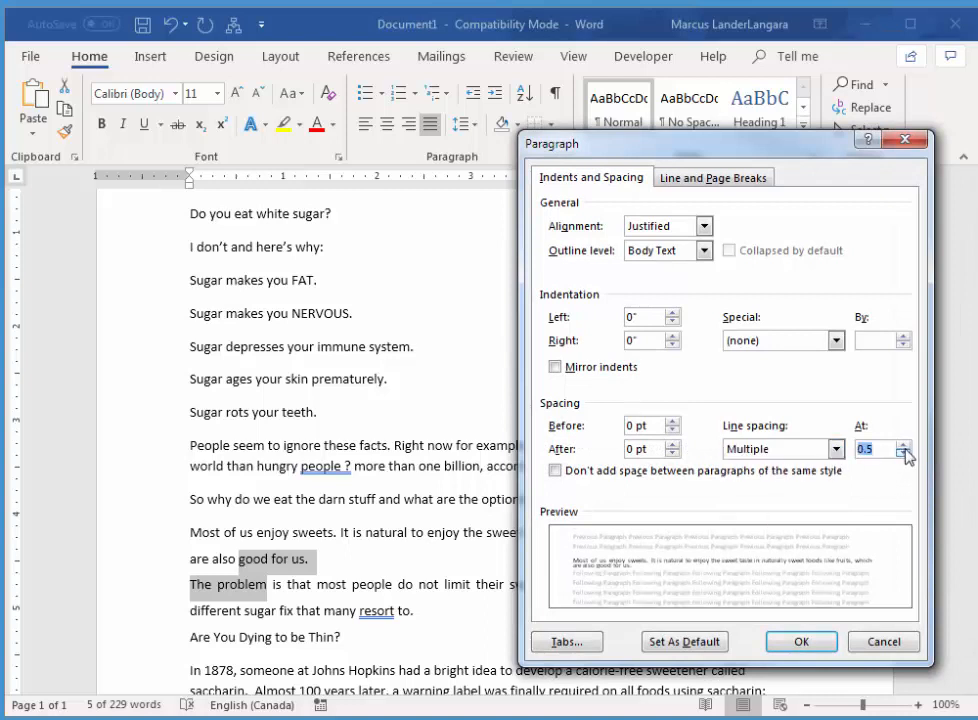
click(904, 445)
click(904, 445)
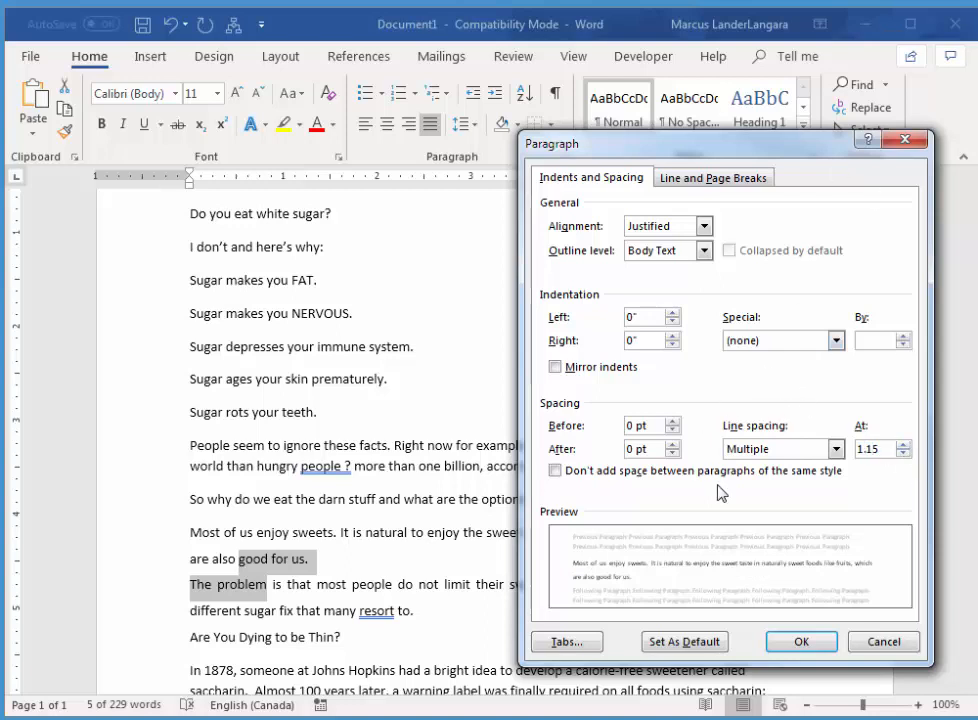
click(672, 444)
click(670, 444)
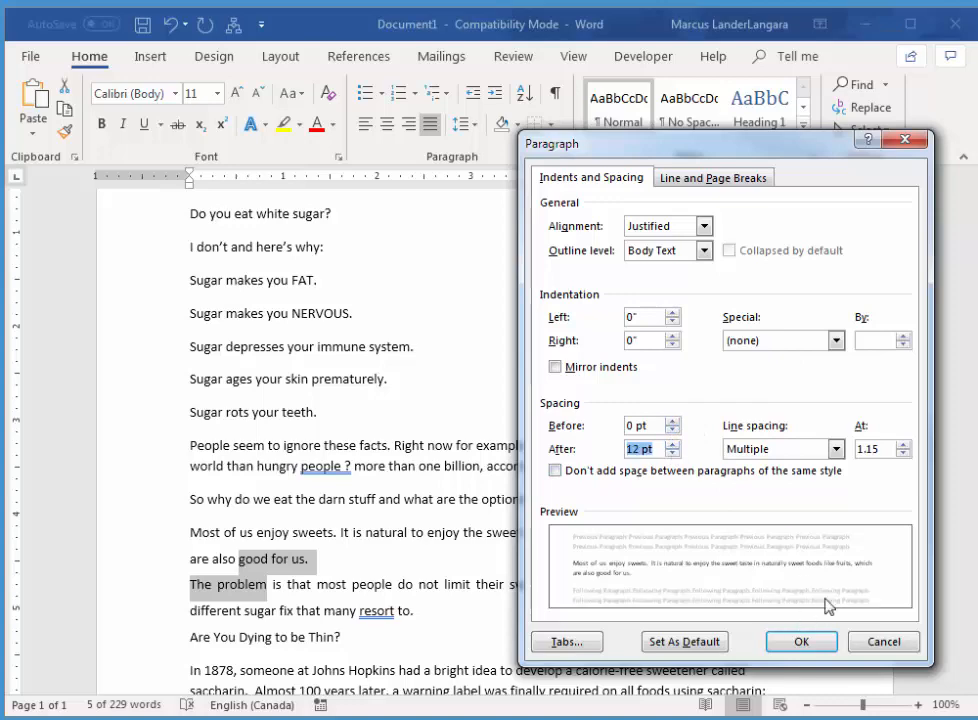
click(806, 652)
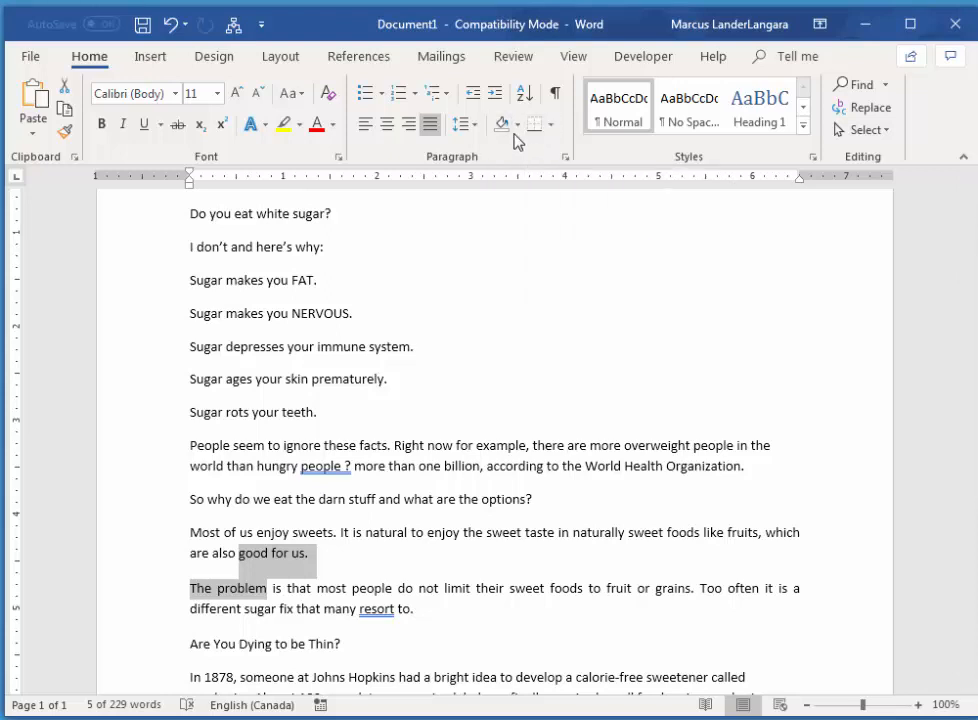
Shade both selected paragraphs with Olive Green, Accent 3, Lighter 40% and add a bottom border
click(518, 124)
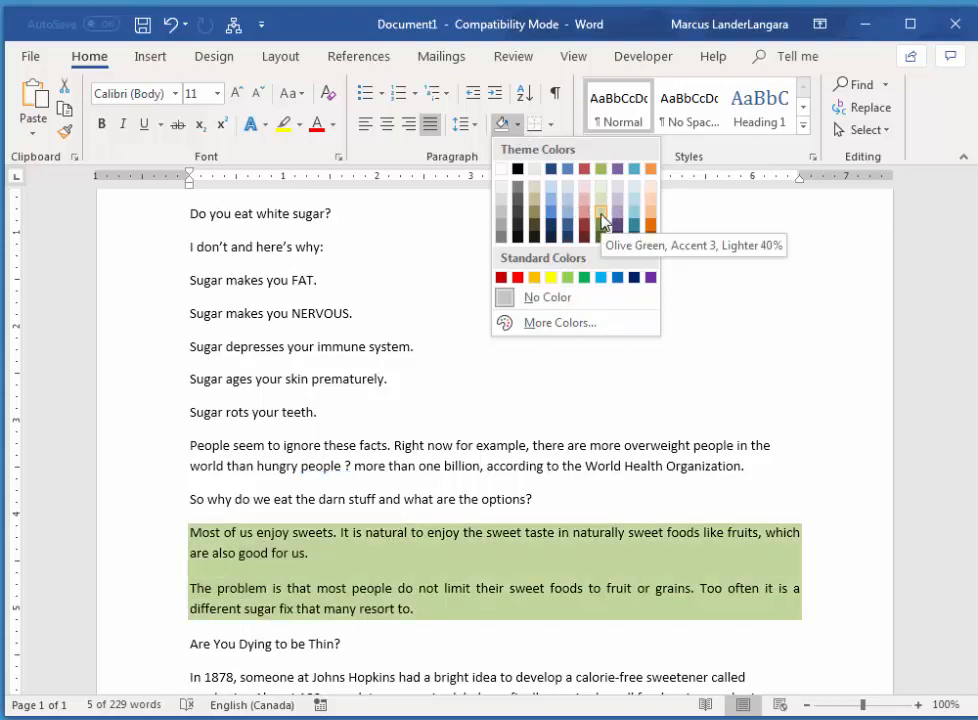
click(603, 221)
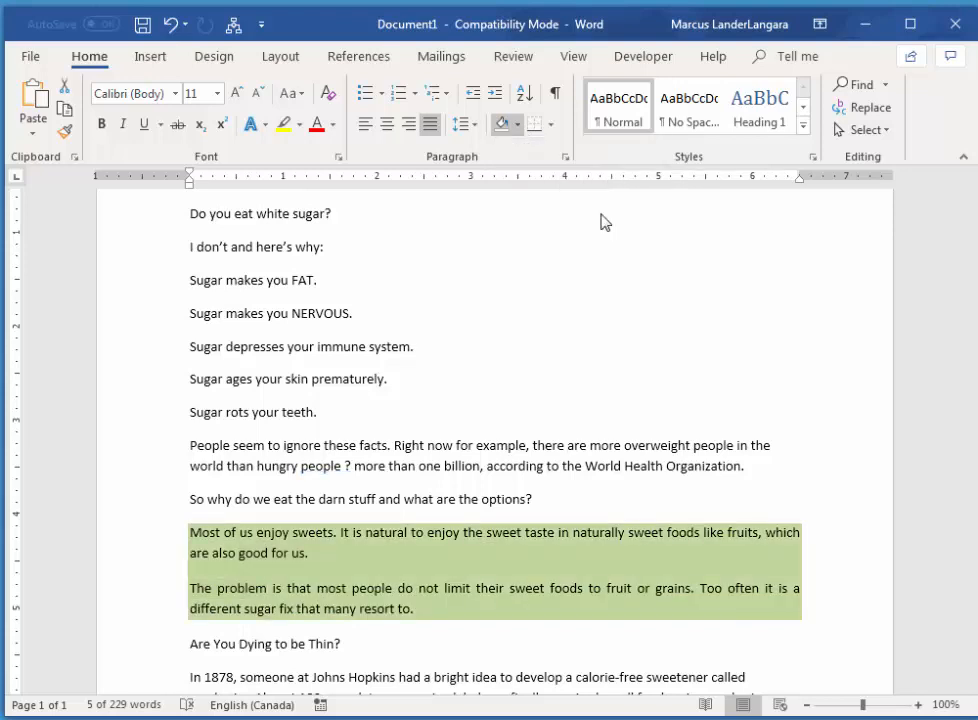
click(550, 128)
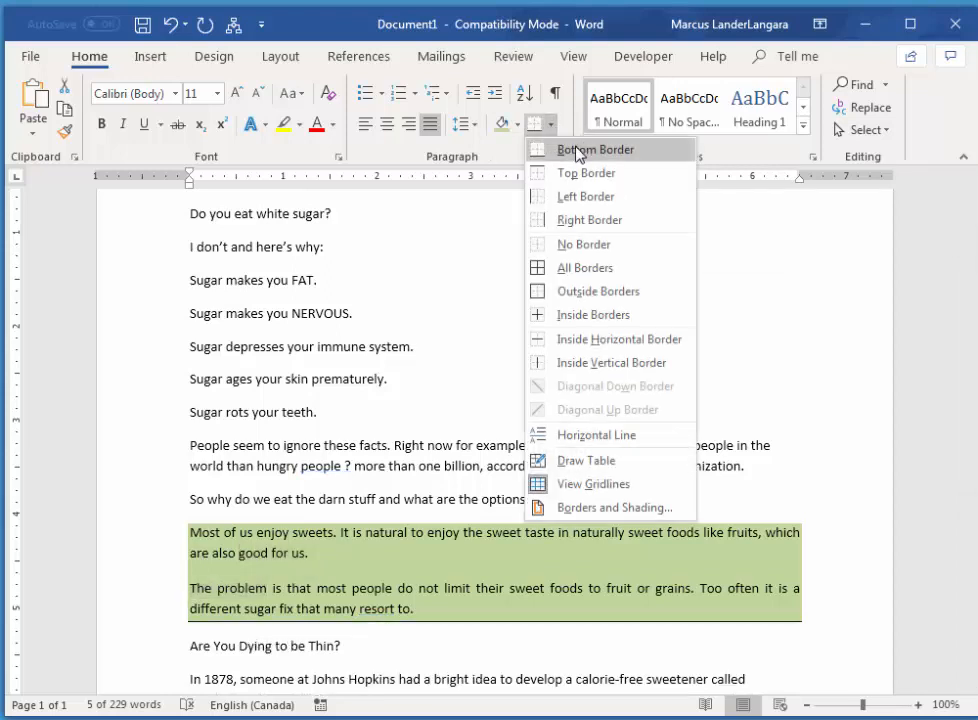
click(577, 150)
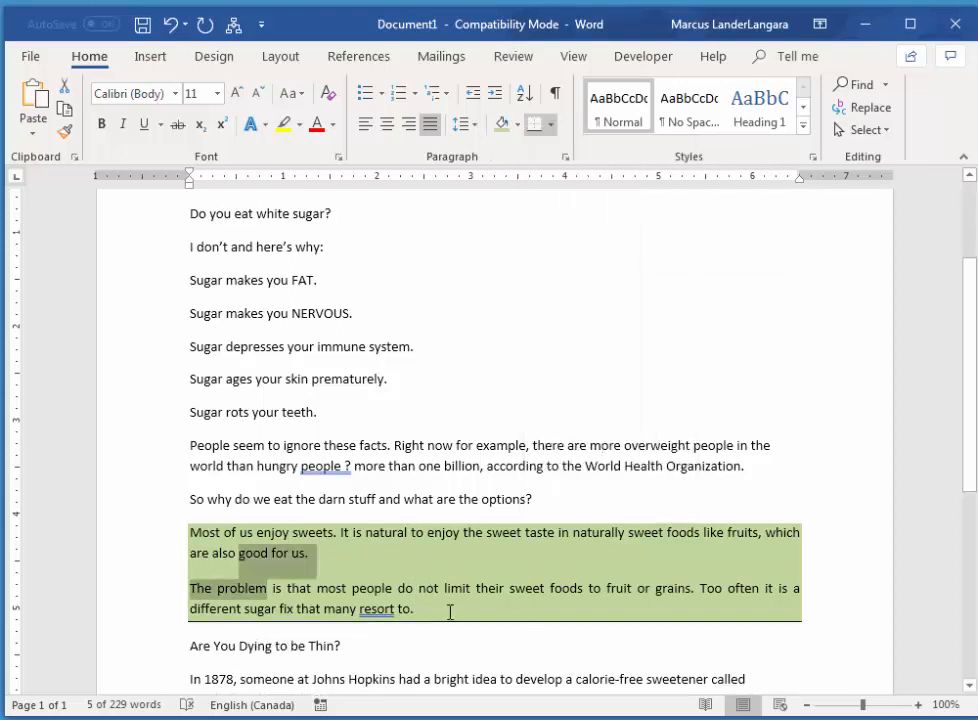
Put outside borders around both selected paragraphs, and clear all their formatting
click(552, 127)
click(616, 290)
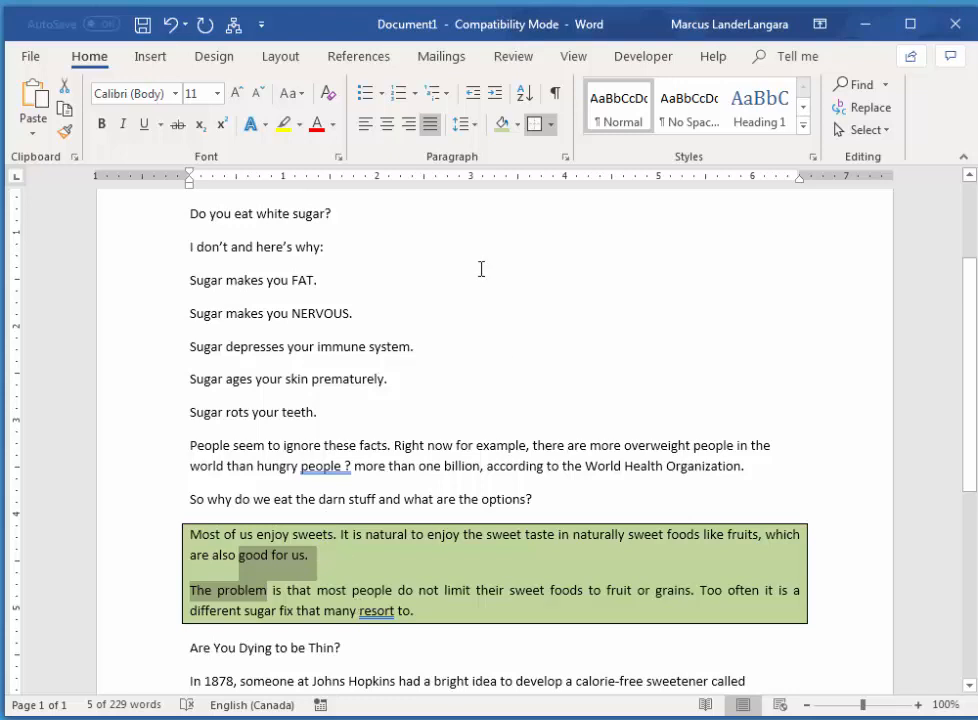
click(328, 95)
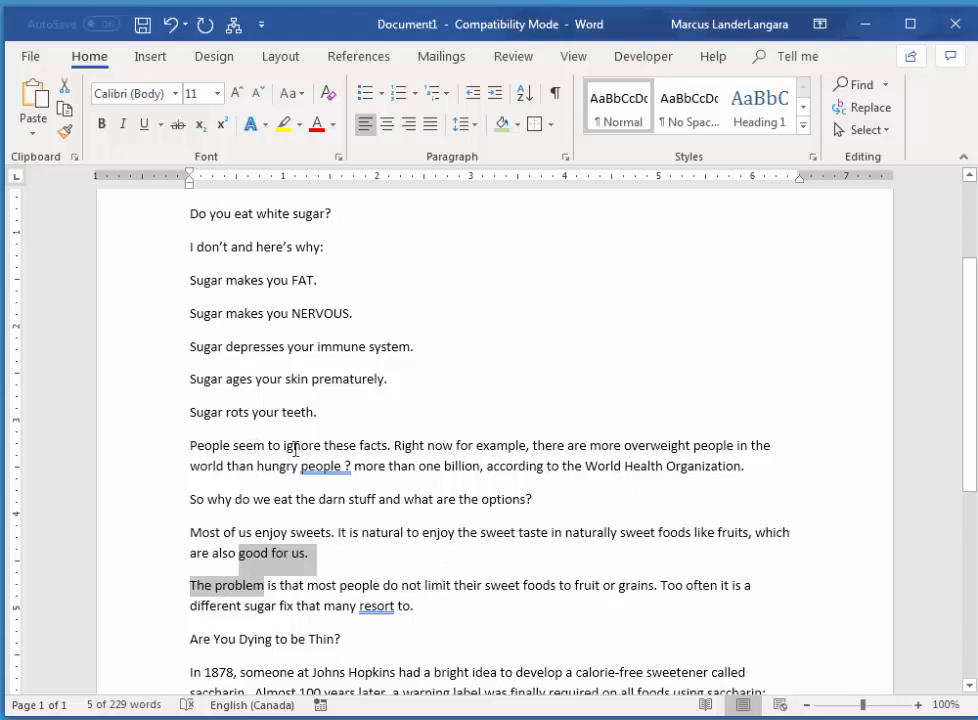
click(266, 447)
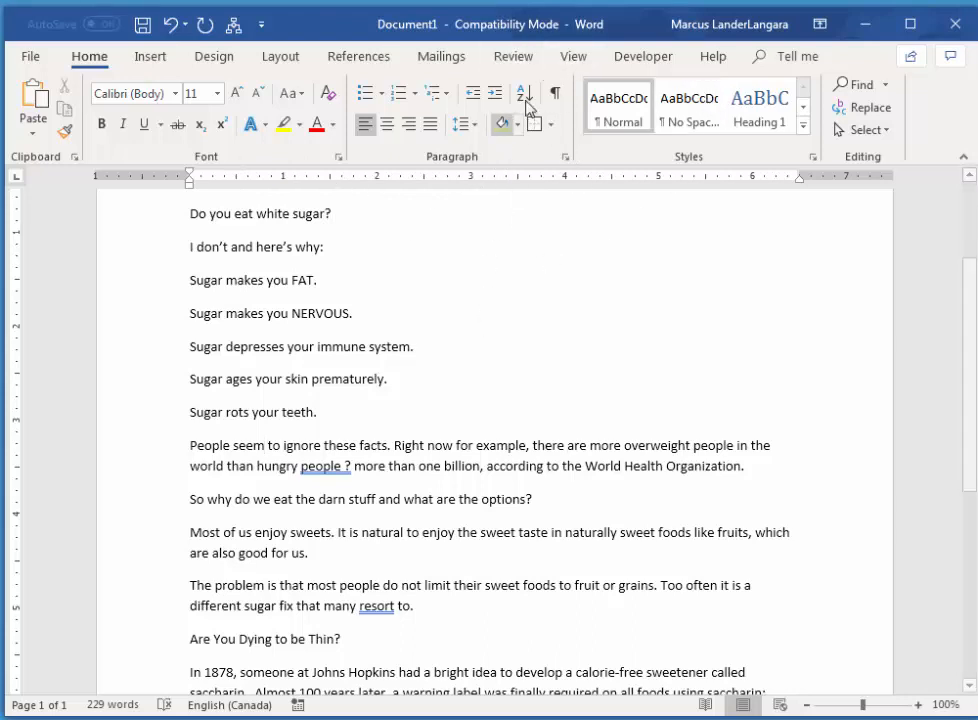
Indent the paragraphs from "Sugar rots your teeth." through "Most of us enjoy sweets" 1 inch, with the right indent at about 4.75 inches
click(573, 58)
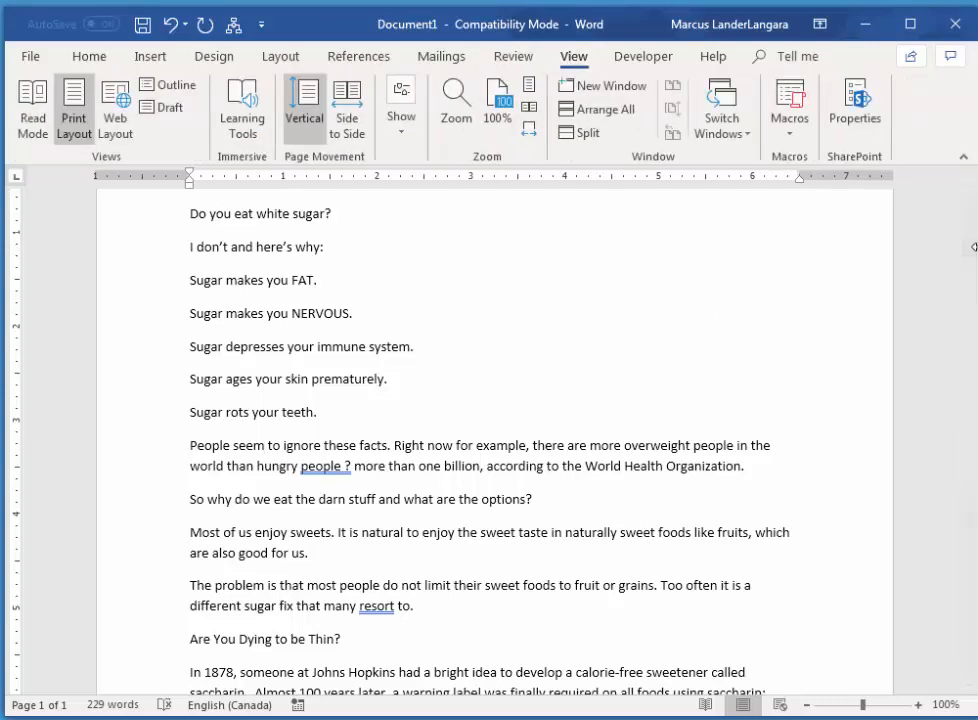
drag(975, 258, 977, 258)
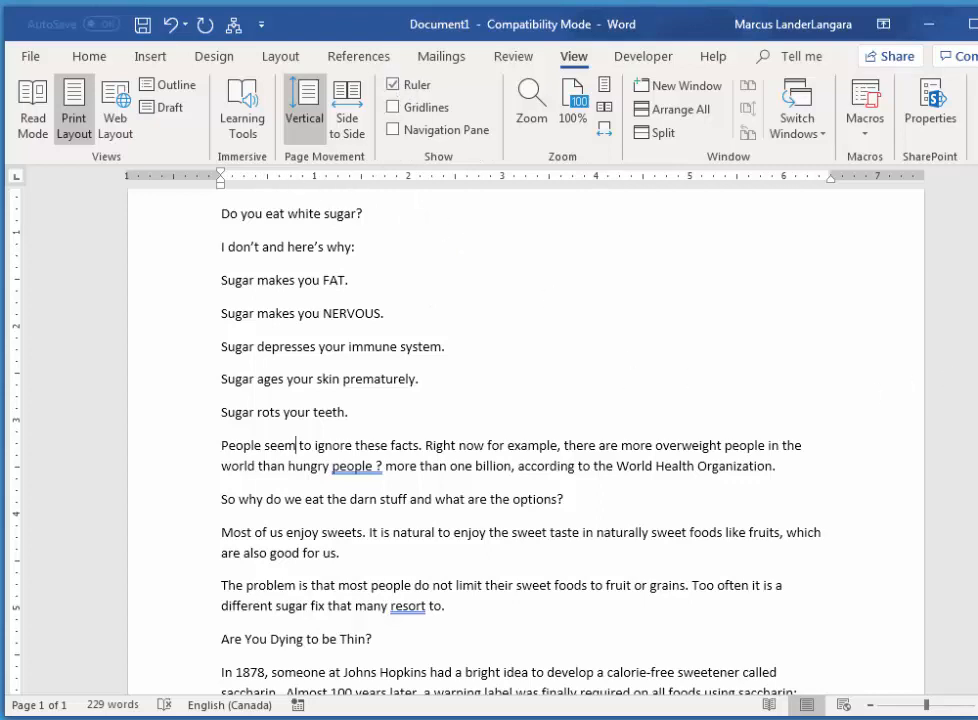
drag(977, 247, 969, 247)
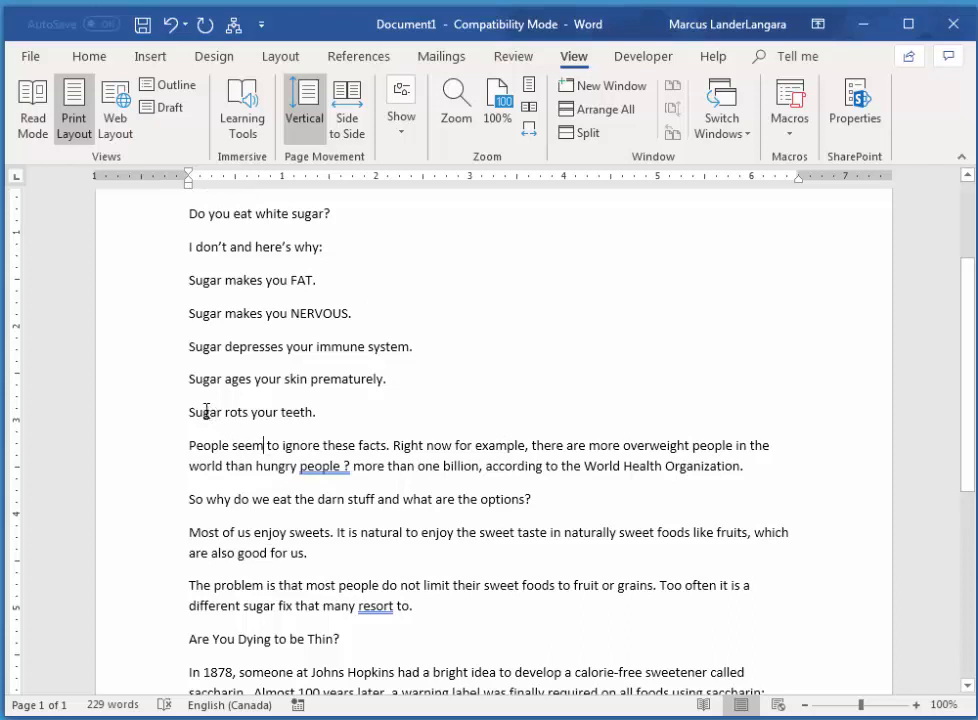
drag(206, 411, 222, 545)
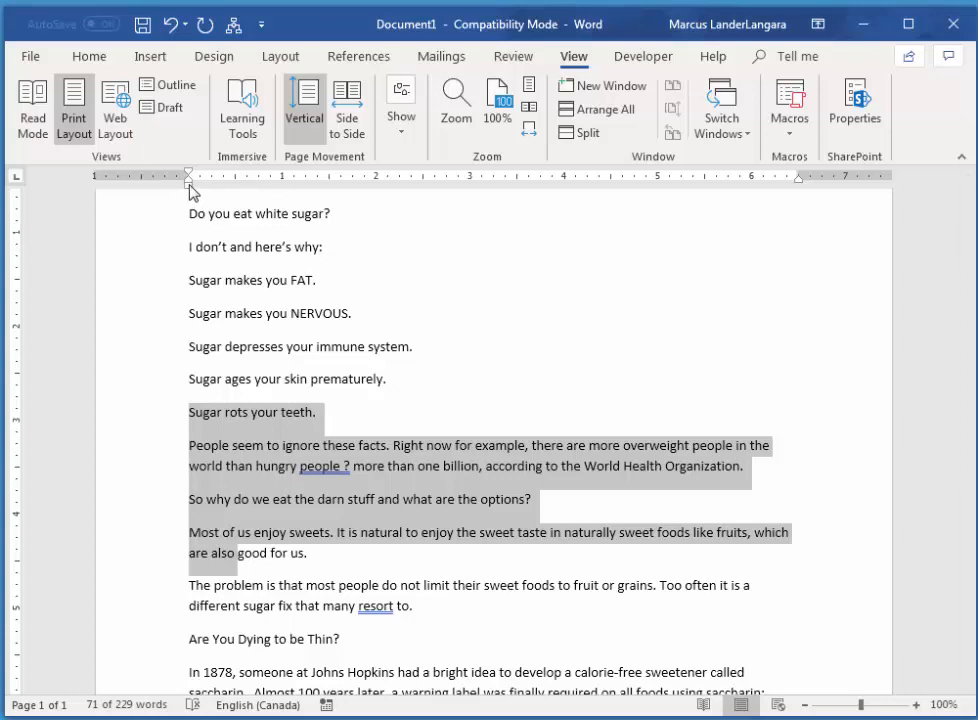
drag(187, 186, 284, 200)
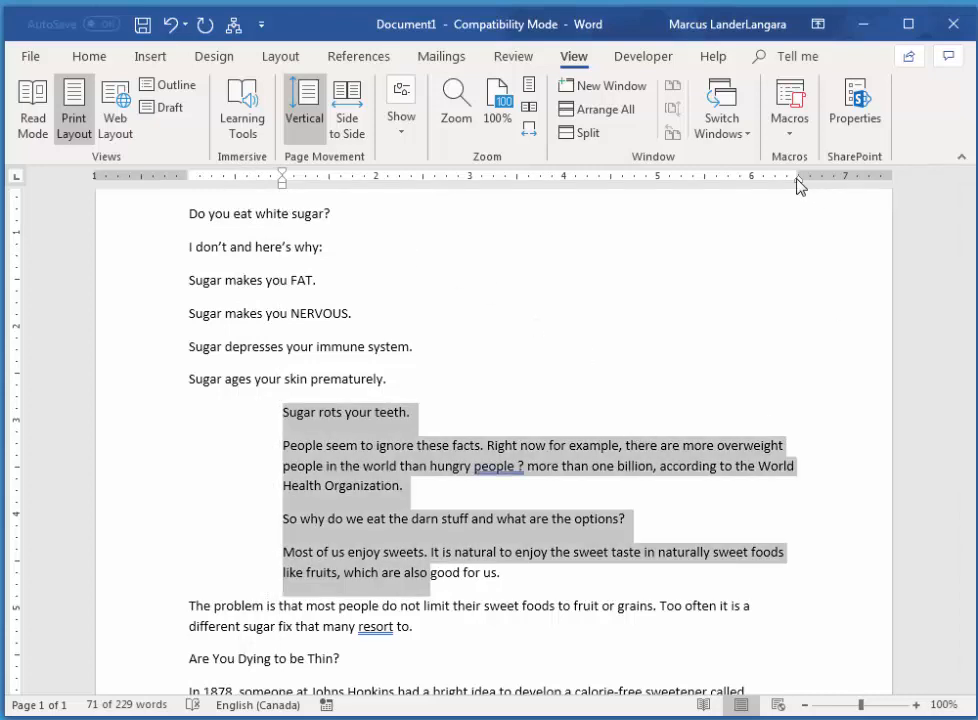
drag(798, 180, 634, 175)
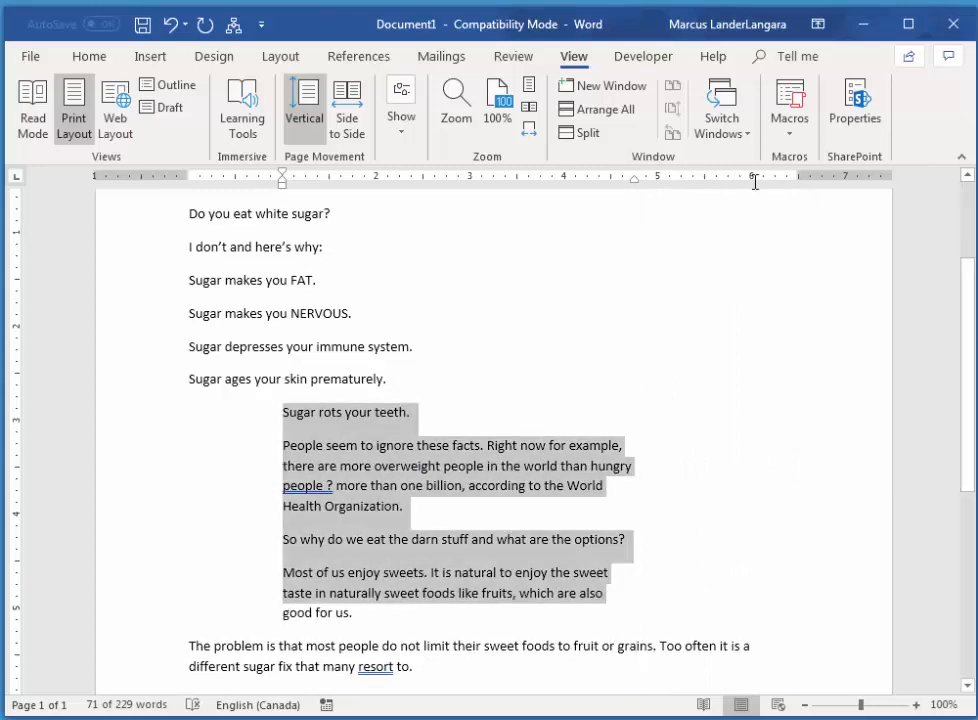
Return the selected paragraphs' left and right indents to the page margins
drag(662, 190, 801, 192)
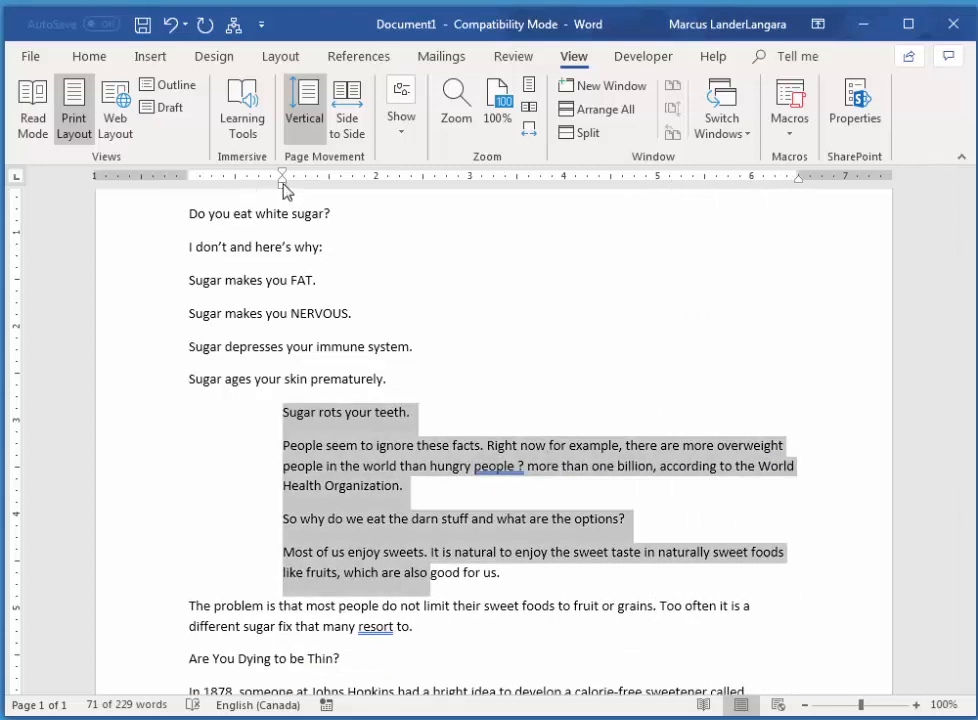
drag(285, 192, 188, 192)
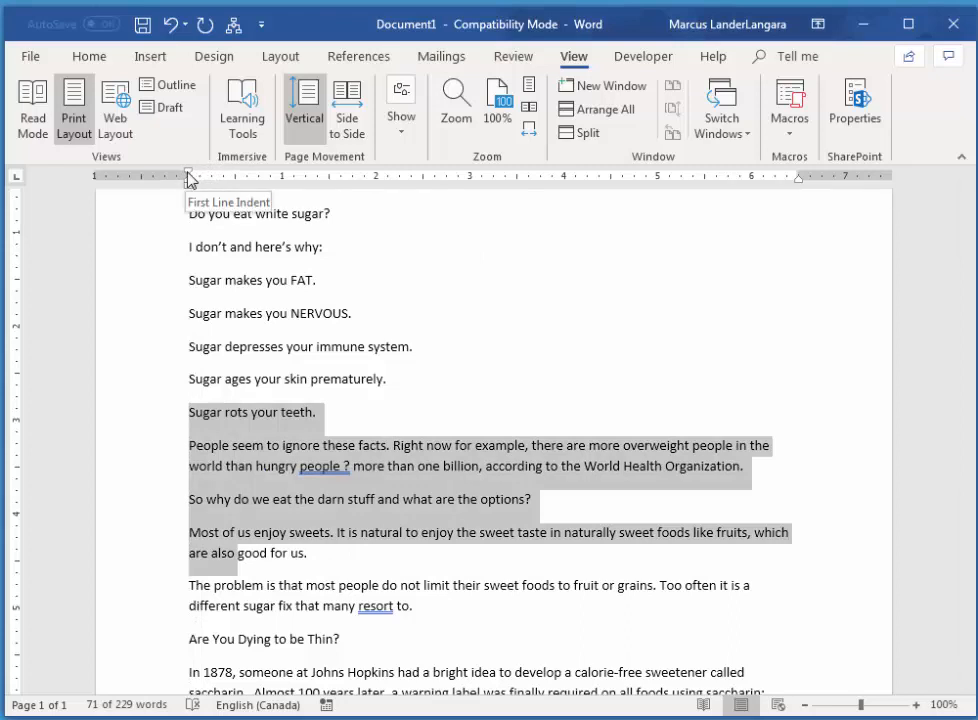
mouse_move(188, 176)
mouse_down()
mouse_move(260, 181)
mouse_move(190, 178)
mouse_move(316, 205)
mouse_move(190, 183)
mouse_up()
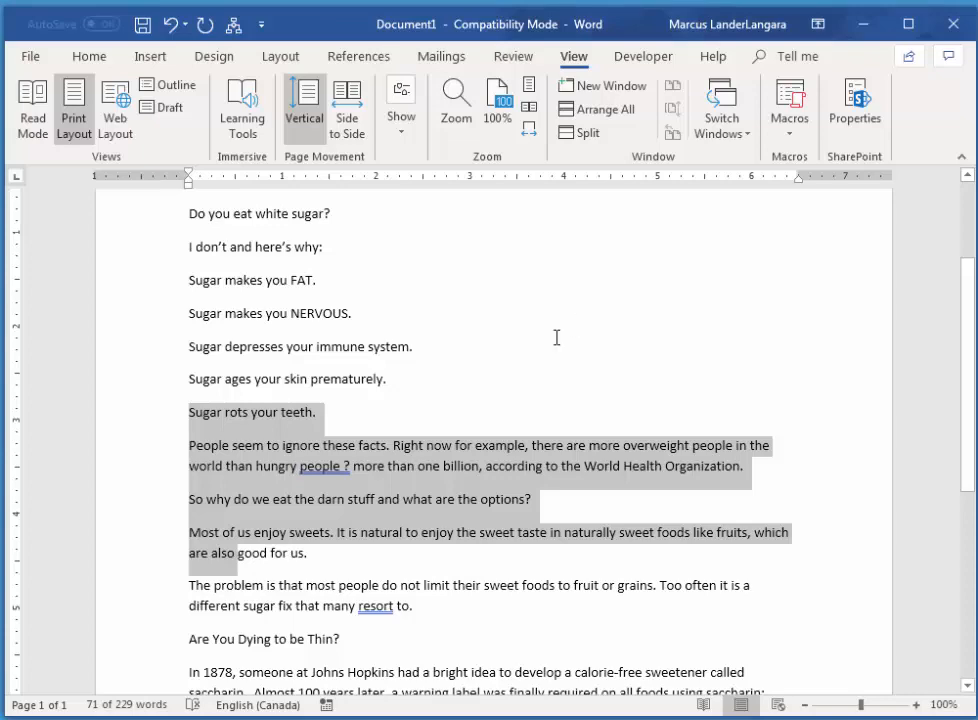
Turn the four lines from "Sugar makes you FAT." to "Sugar ages your skin prematurely." into a bulleted list, and convert it to a numbered list
drag(967, 360, 967, 312)
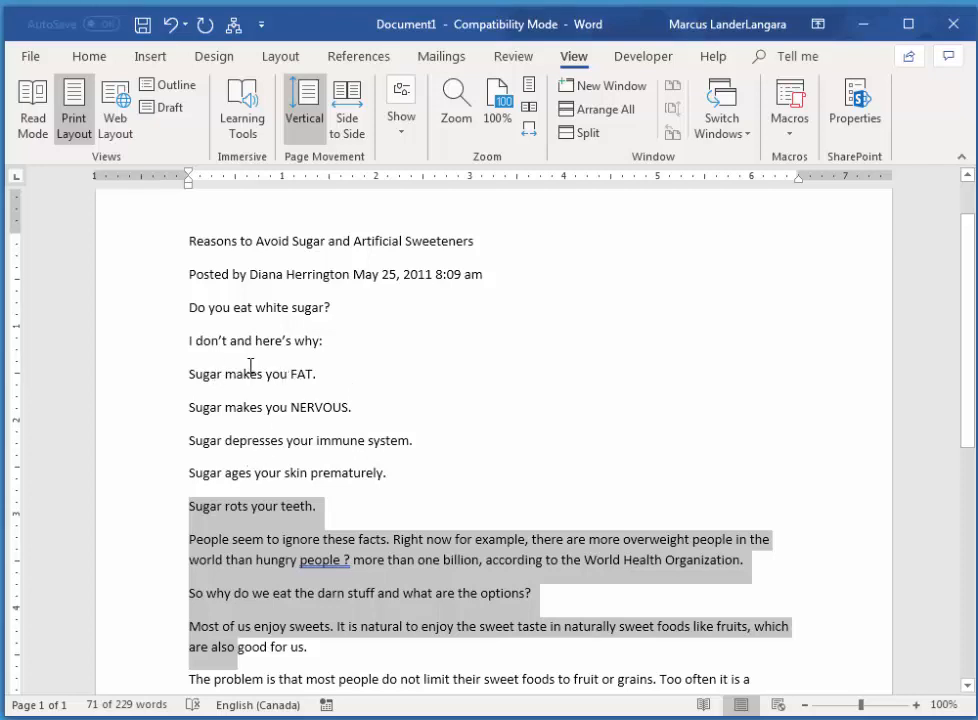
drag(230, 373, 253, 472)
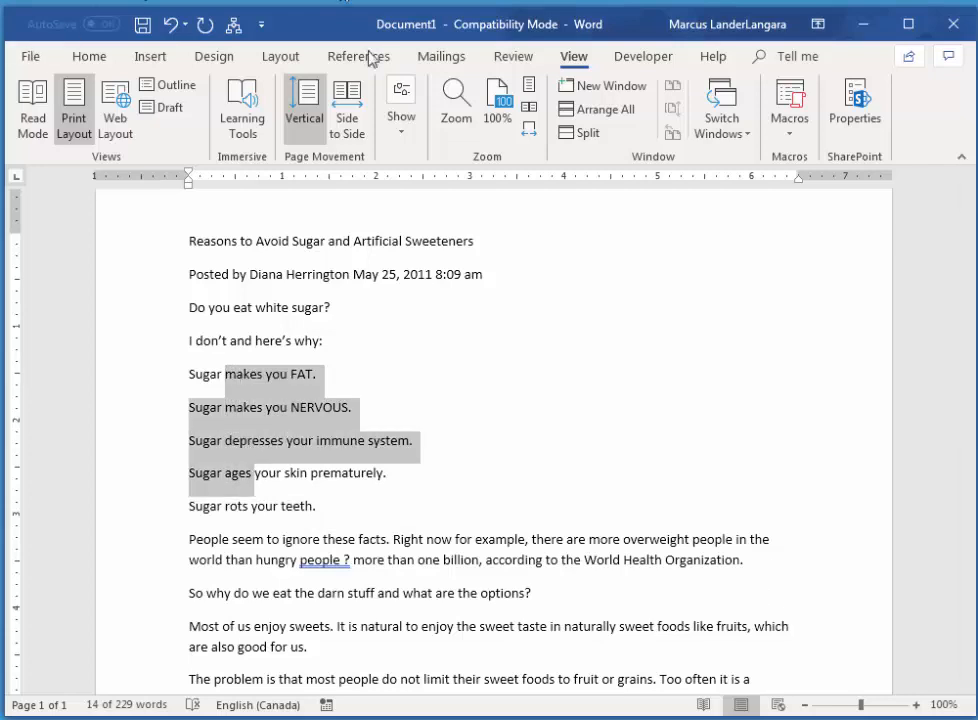
click(85, 58)
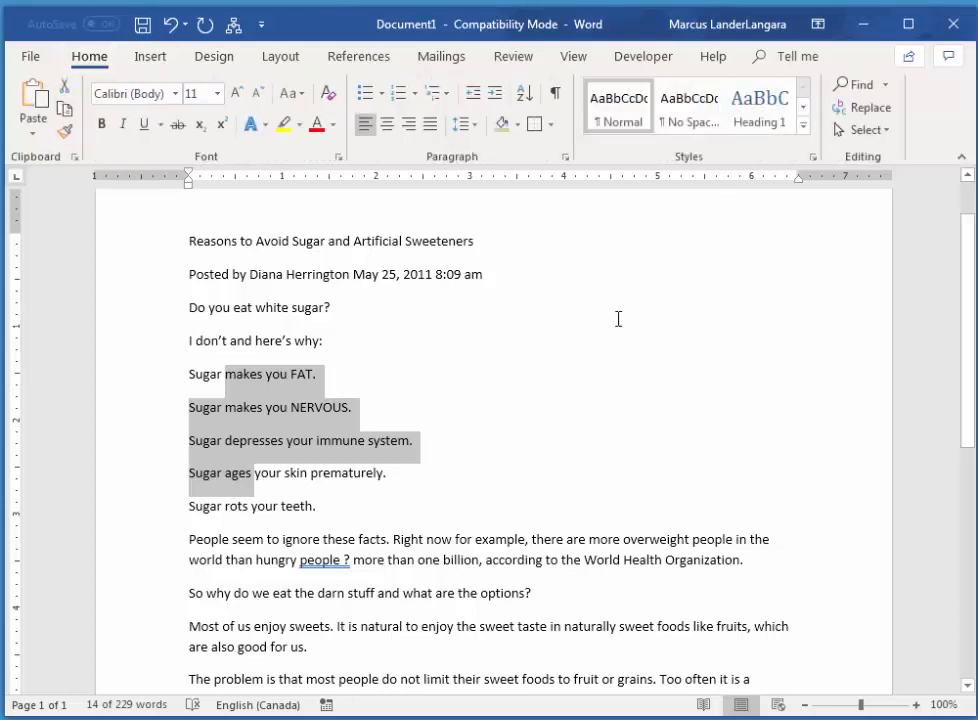
click(367, 94)
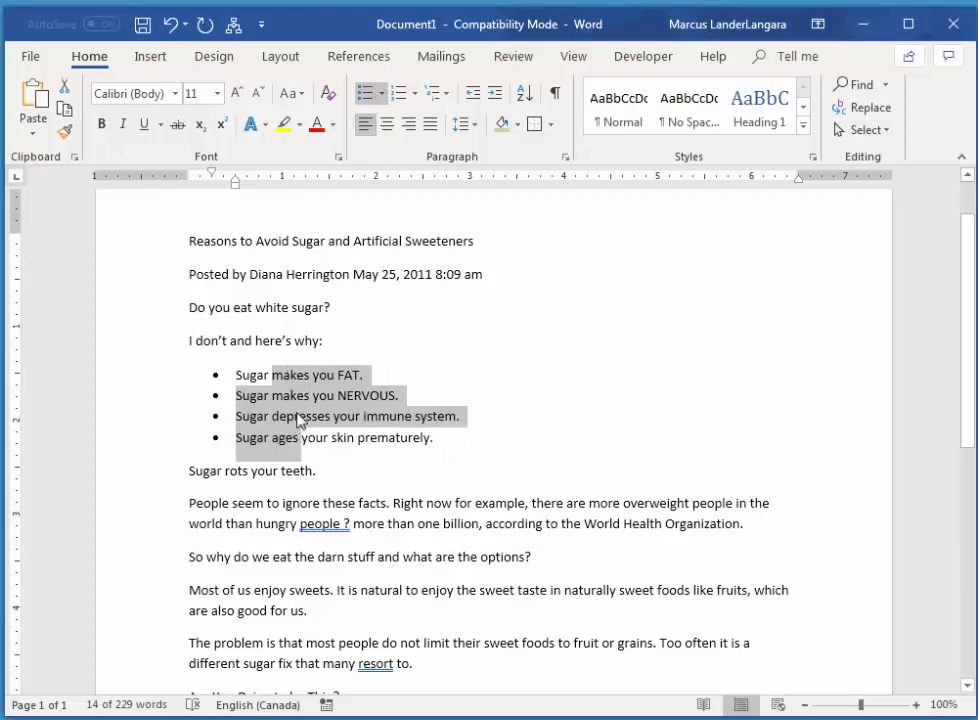
click(400, 95)
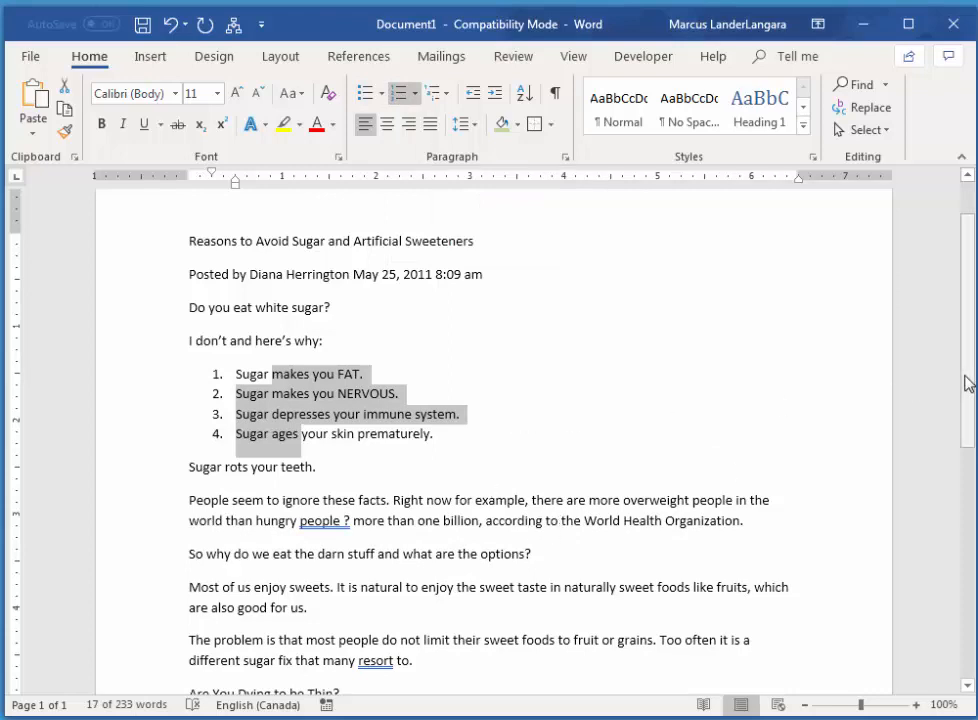
Search online pictures for "sugar" and insert the photo of tumbling white sugar cubes at the end of the "Posted by" line
drag(968, 384, 971, 330)
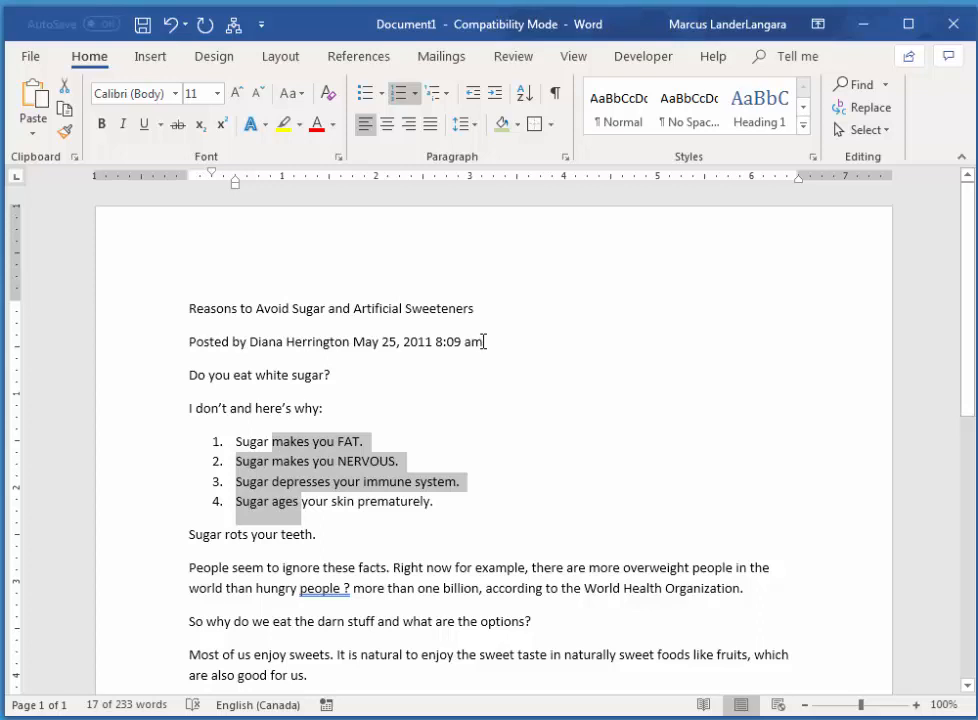
click(483, 342)
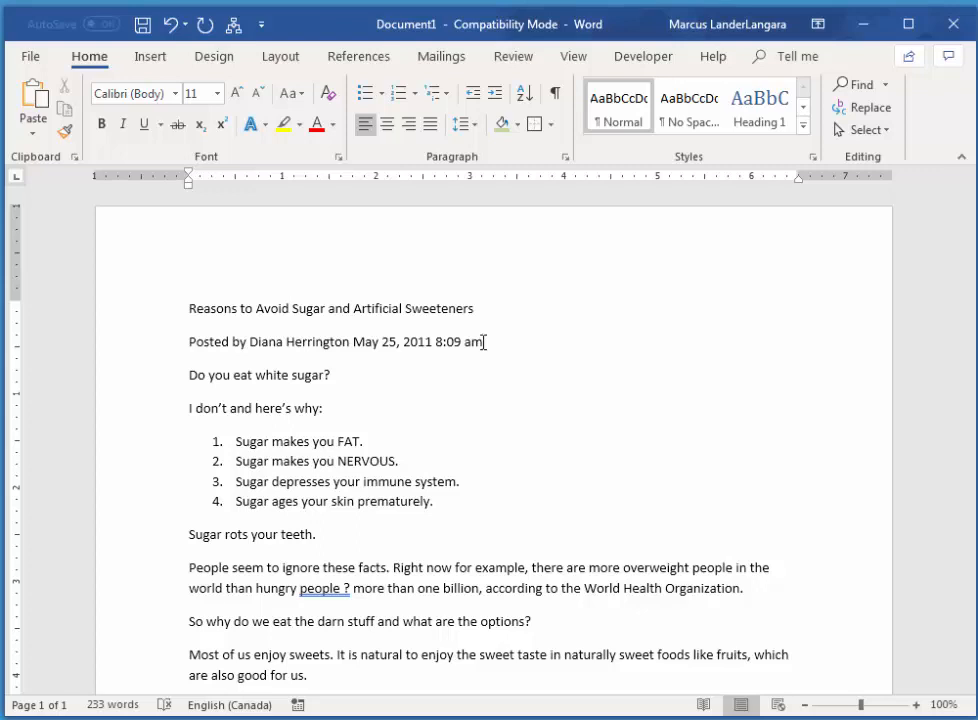
click(148, 58)
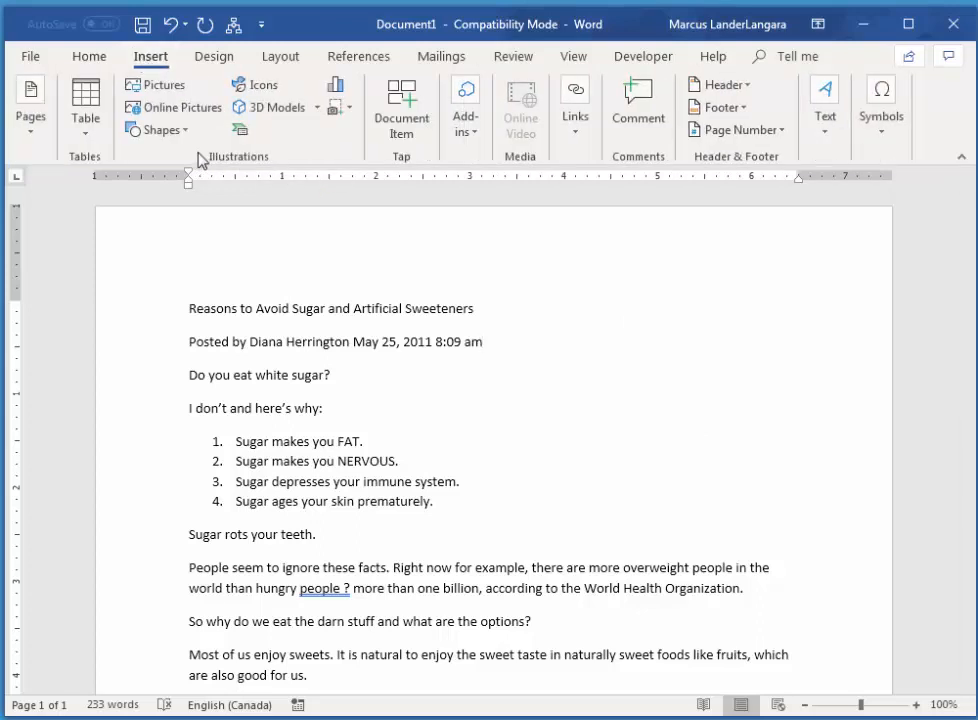
click(172, 112)
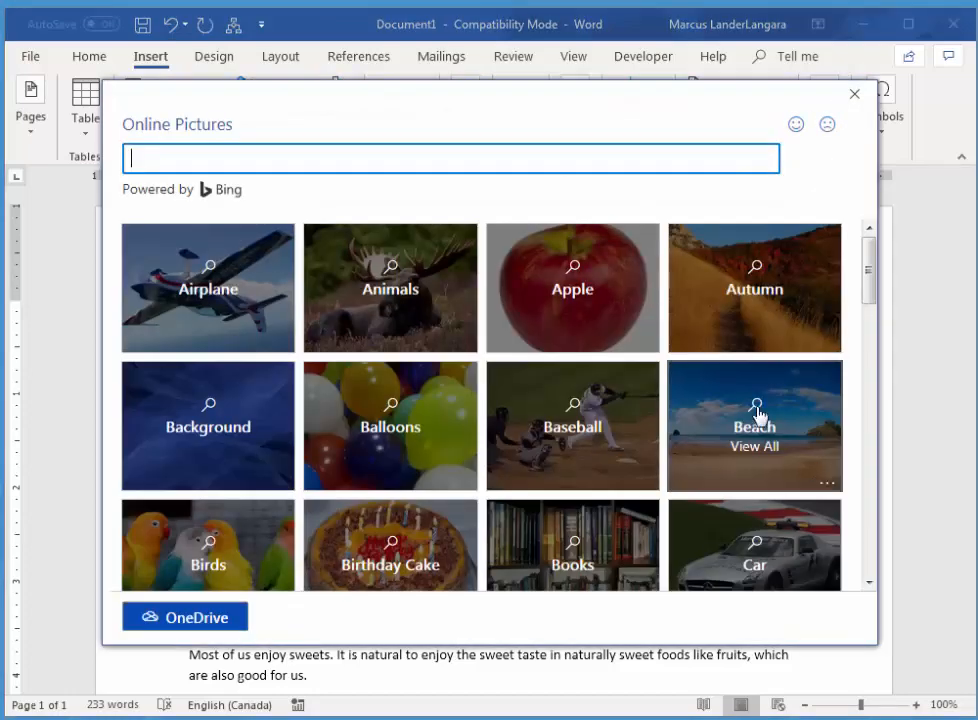
text(sugar)
key(Return)
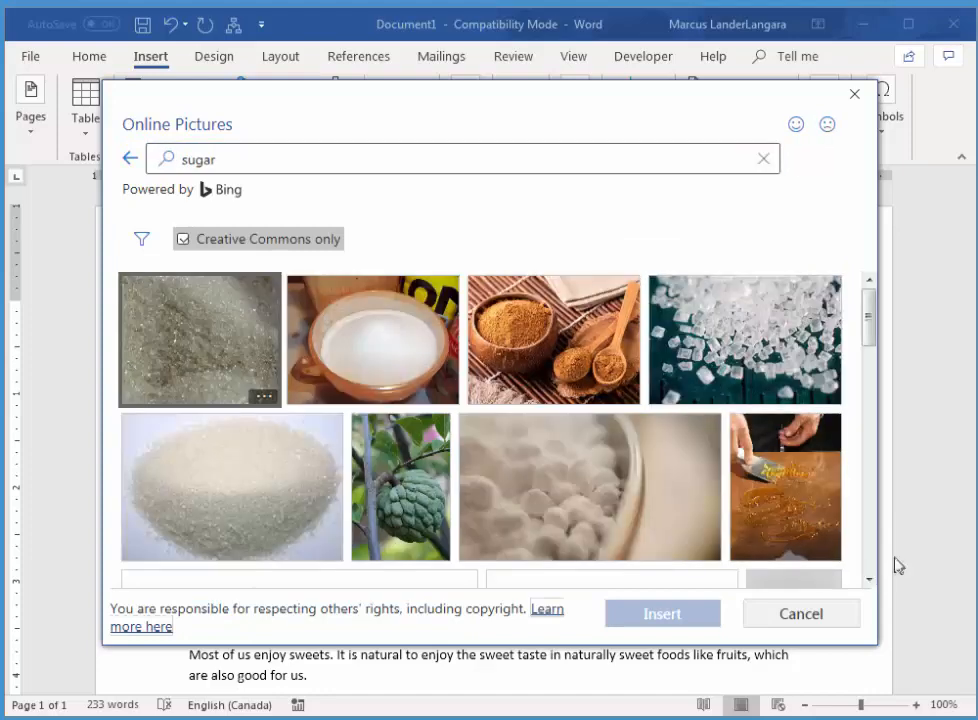
drag(869, 323, 869, 476)
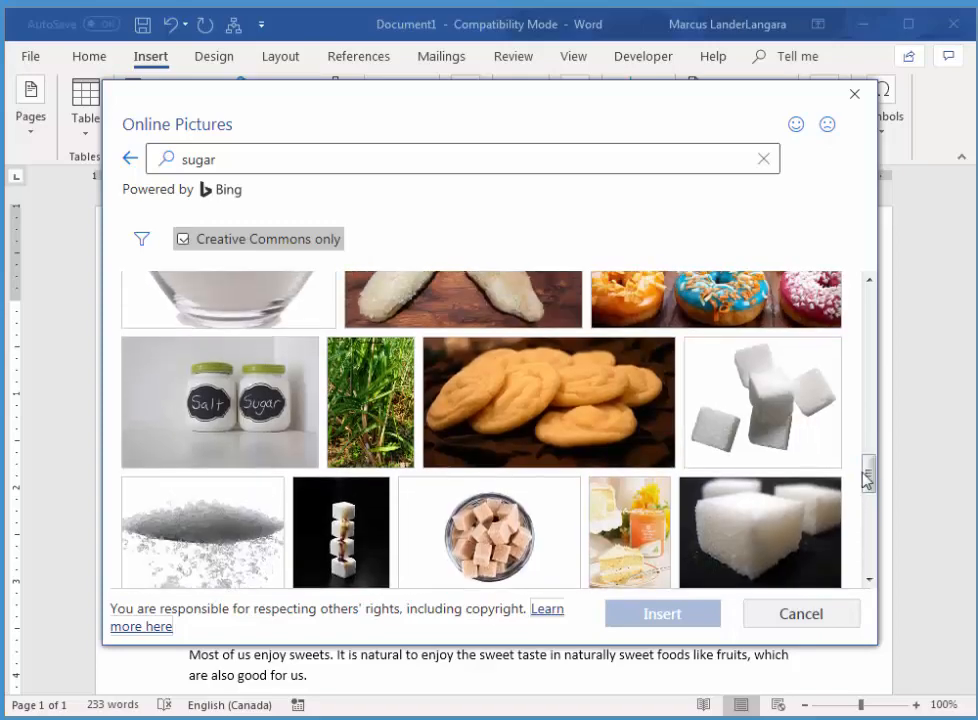
click(775, 425)
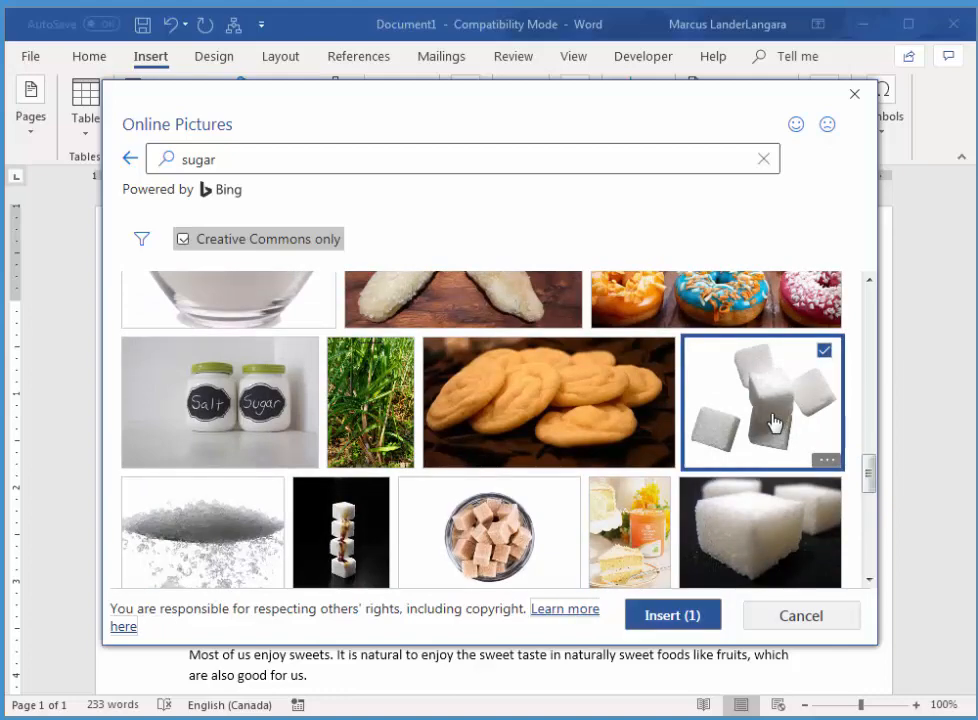
click(664, 617)
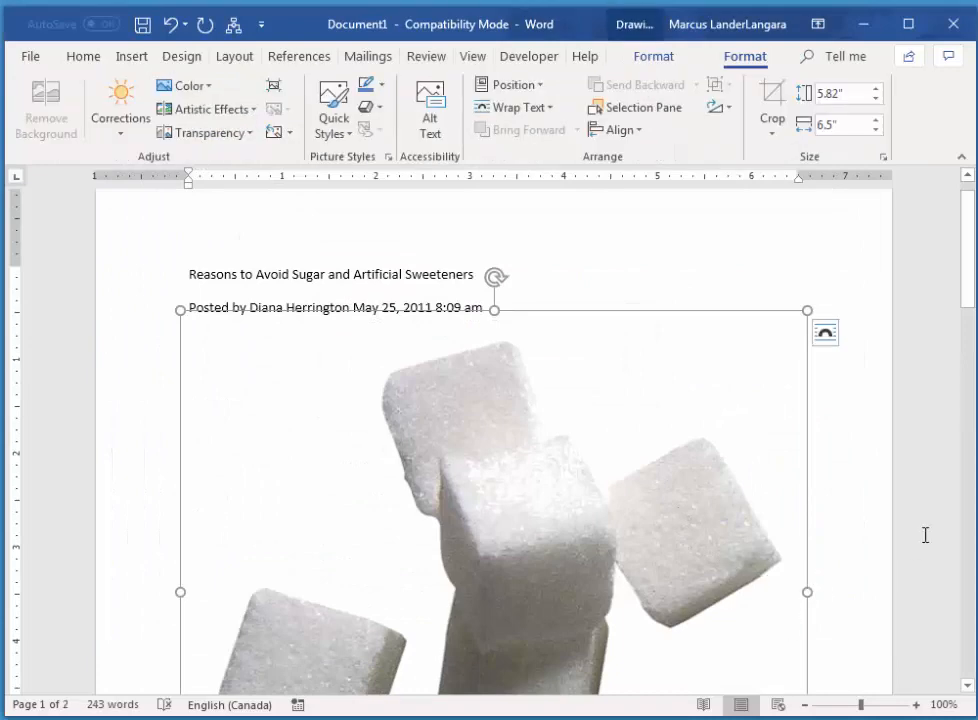
Shrink the sugar cube picture to about 1.66 inches high and 1.85 inches wide
drag(967, 284, 966, 338)
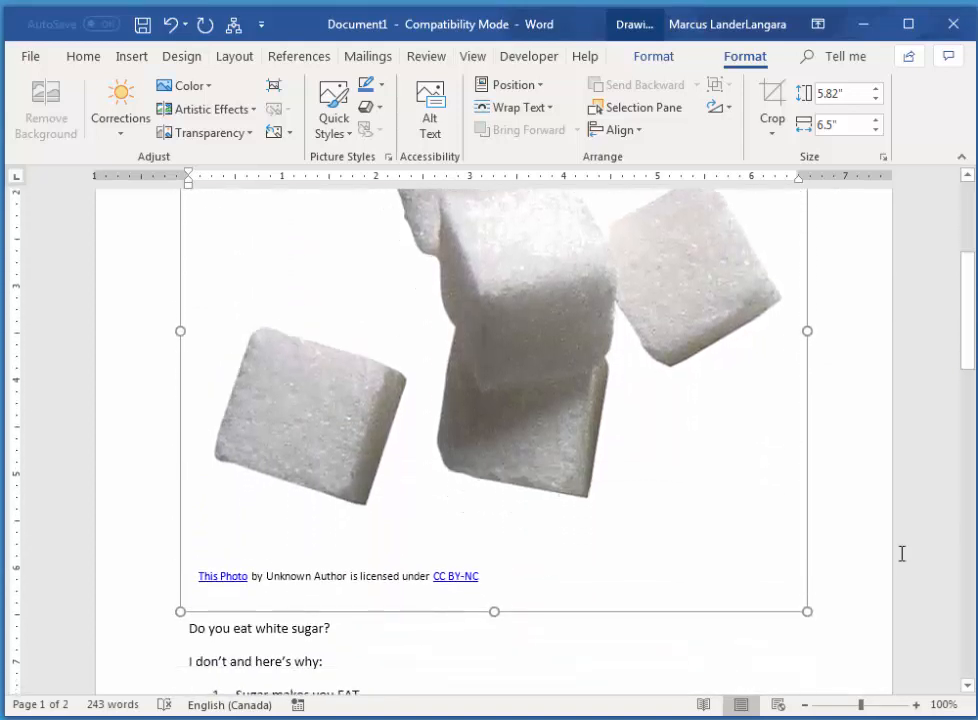
key(ctrl+z)
mouse_move(966, 290)
mouse_down()
mouse_move(967, 338)
mouse_move(963, 284)
mouse_move(956, 301)
mouse_up()
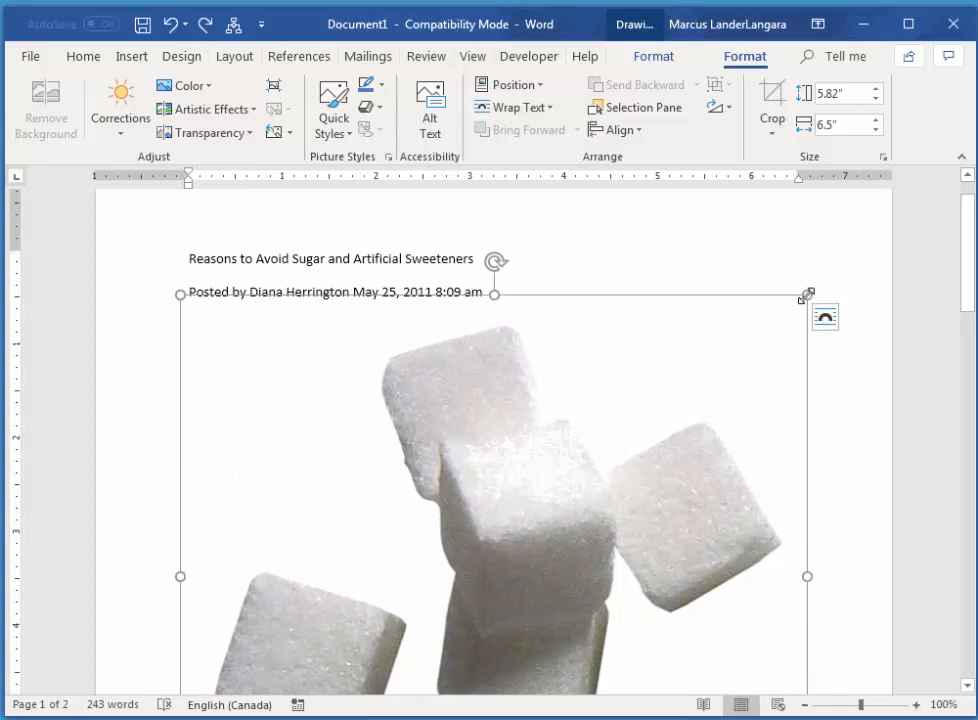
drag(806, 294, 160, 518)
drag(562, 644, 396, 482)
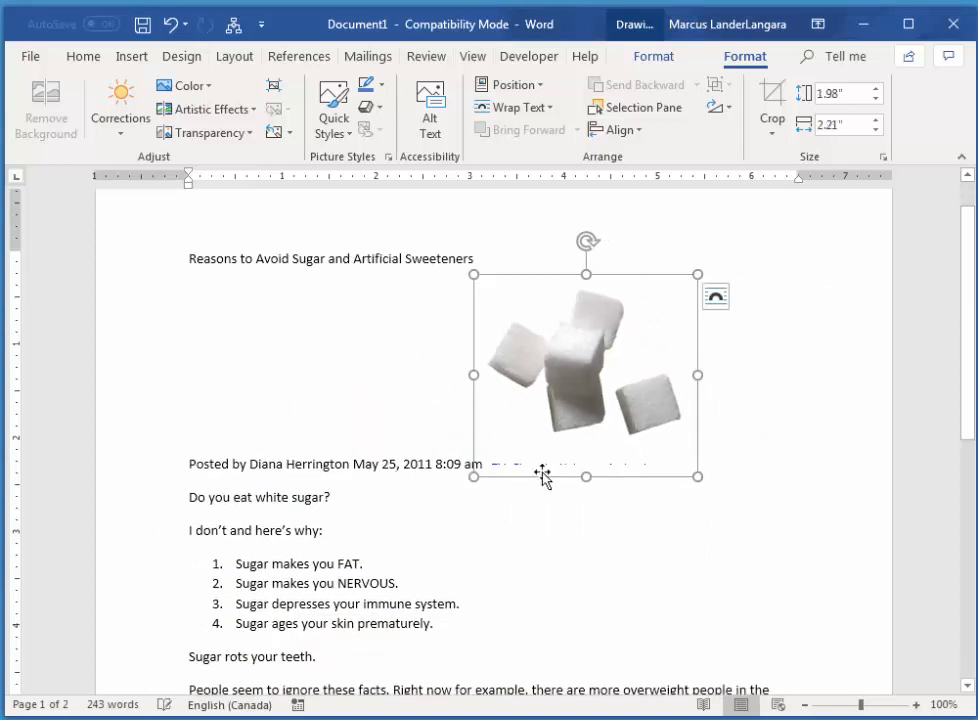
drag(477, 477, 515, 432)
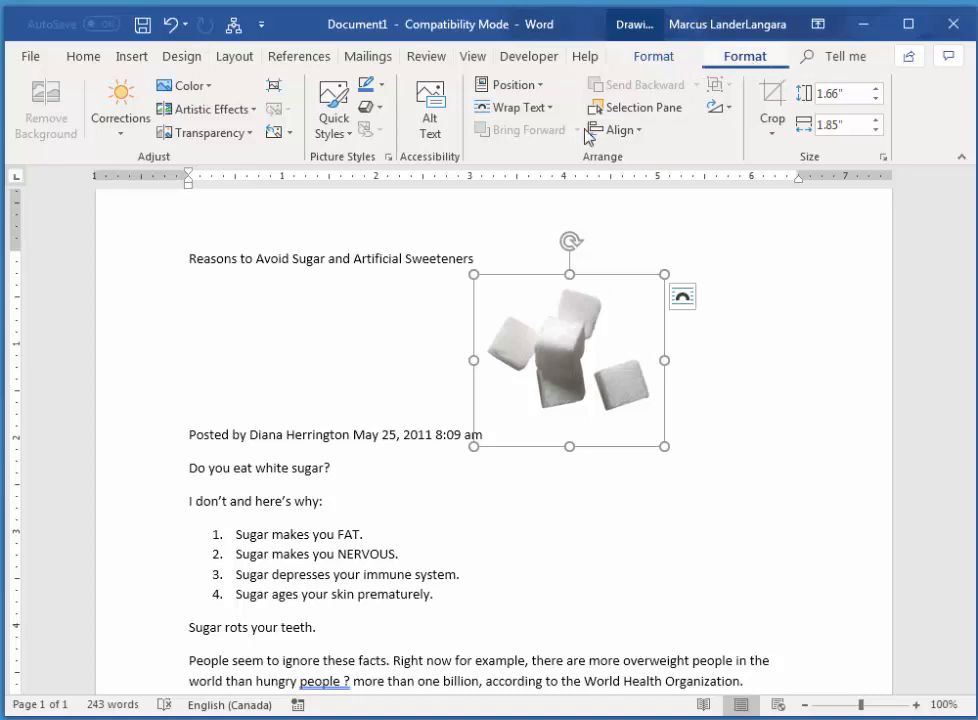
Set the picture's text wrapping to Tight and move the picture to the right of the numbered list
click(548, 113)
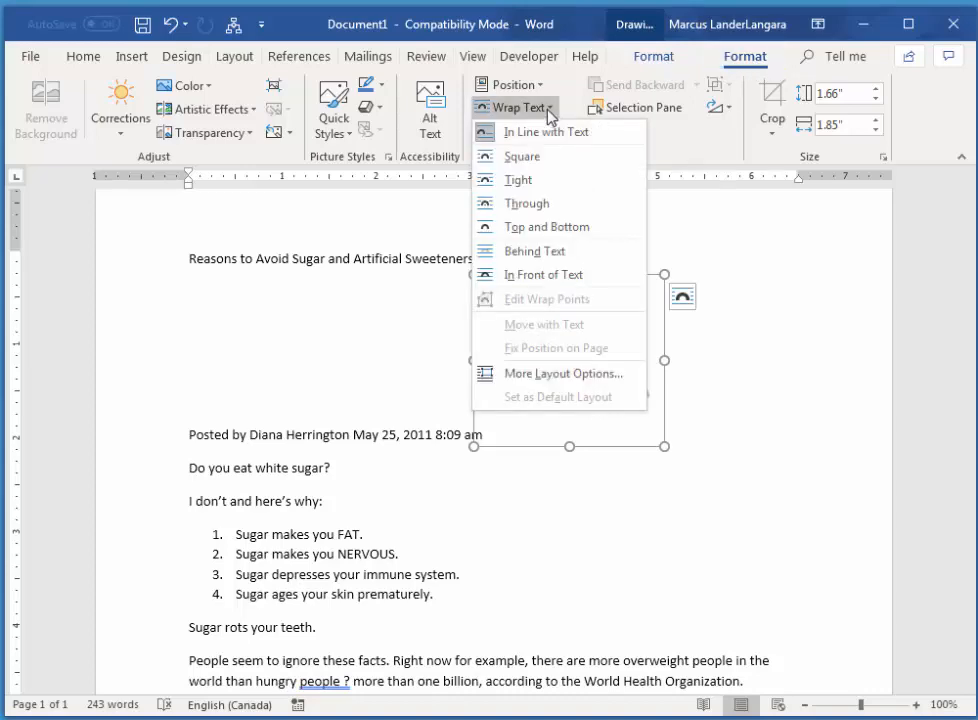
click(519, 183)
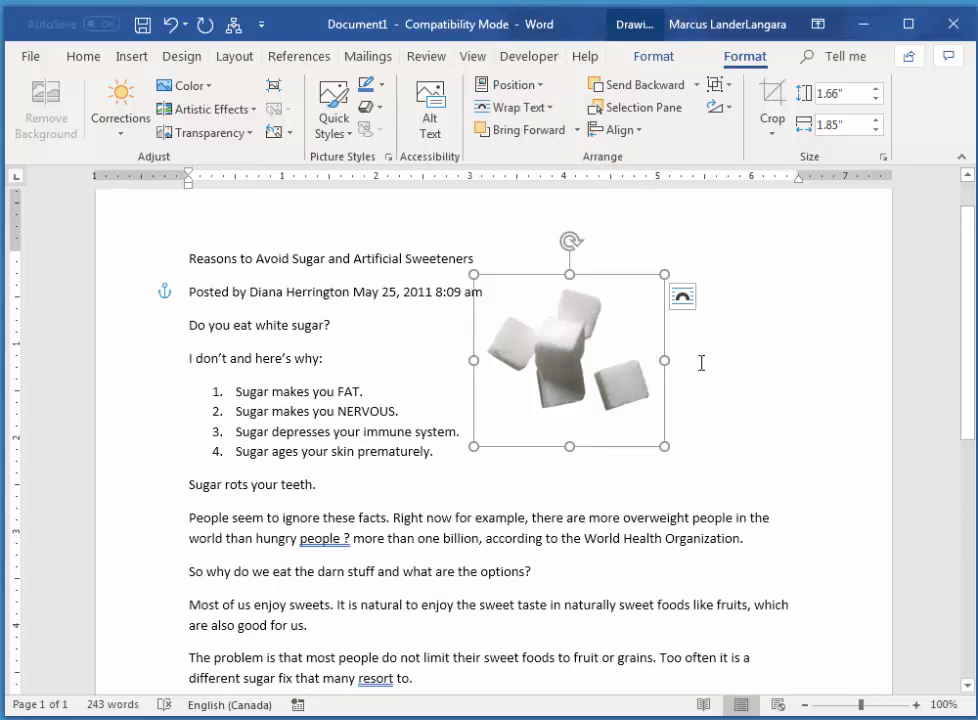
drag(594, 356, 667, 356)
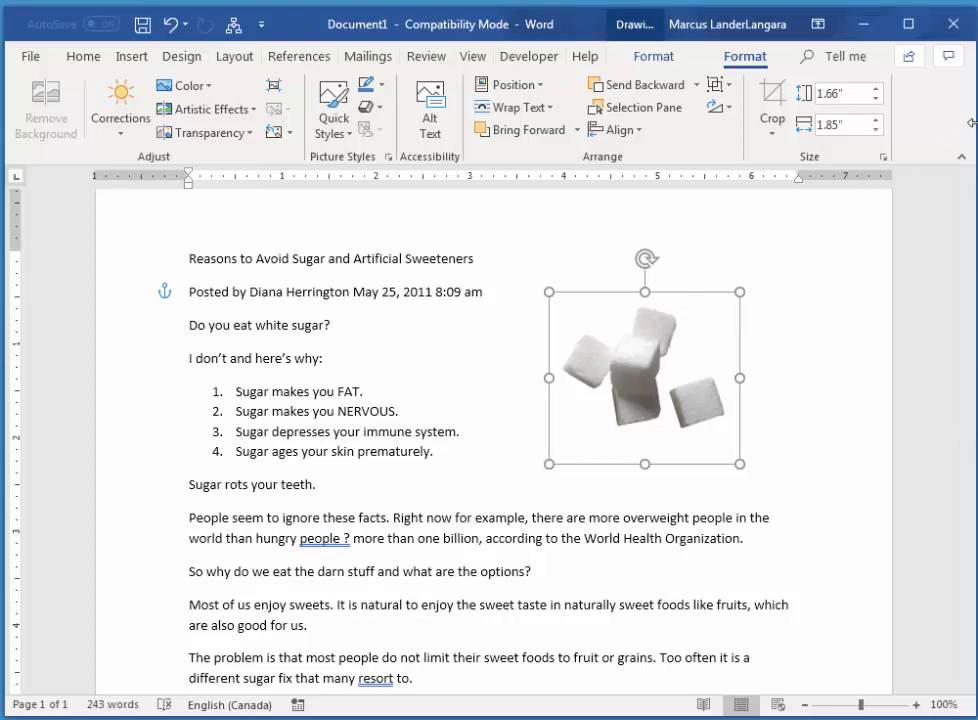
Try the Reflected Rounded Rectangle style on the picture, view its formatting options, and undo the style
drag(975, 130, 977, 130)
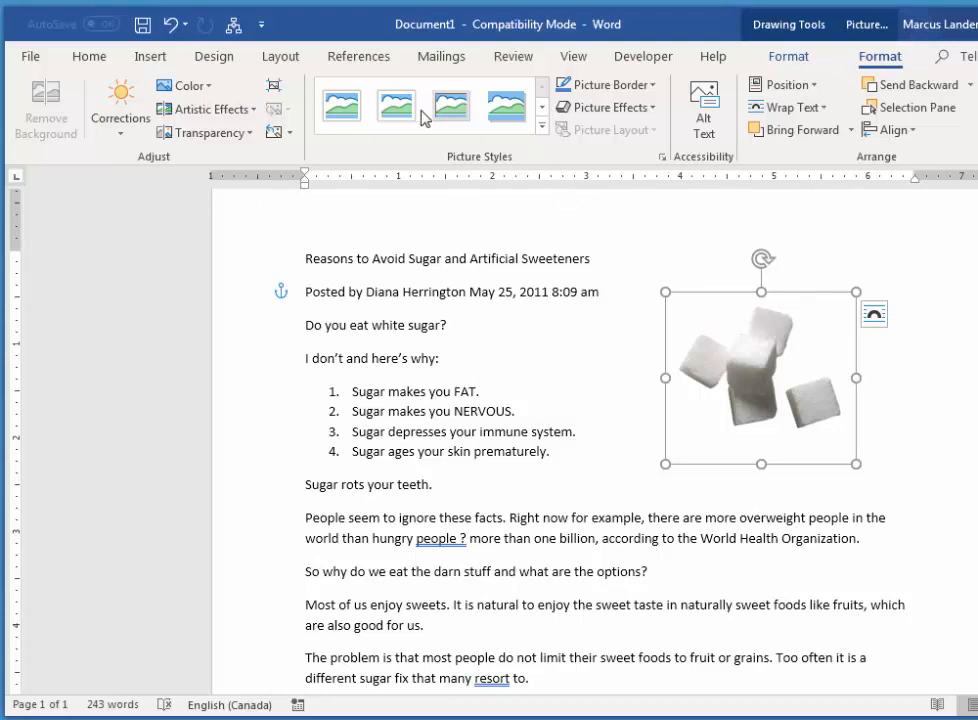
click(541, 127)
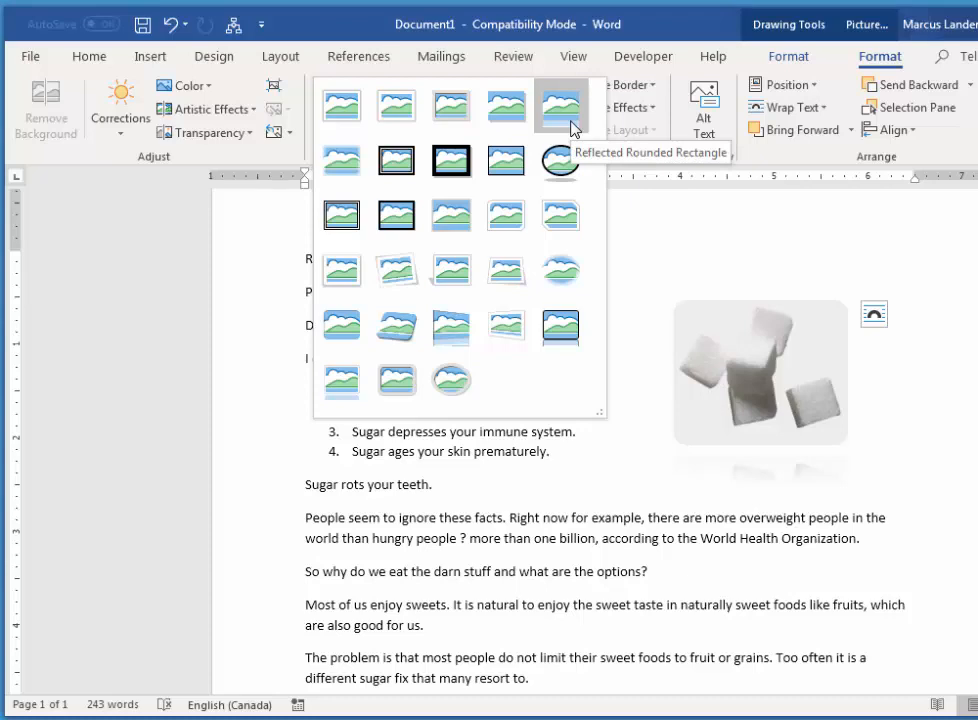
click(563, 108)
click(661, 157)
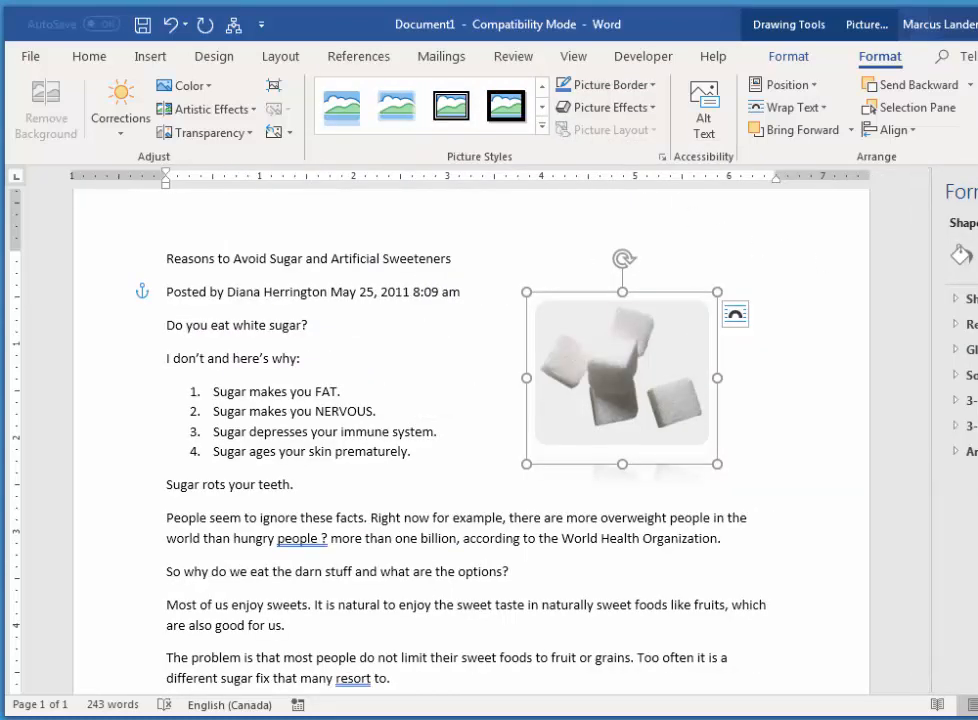
click(977, 191)
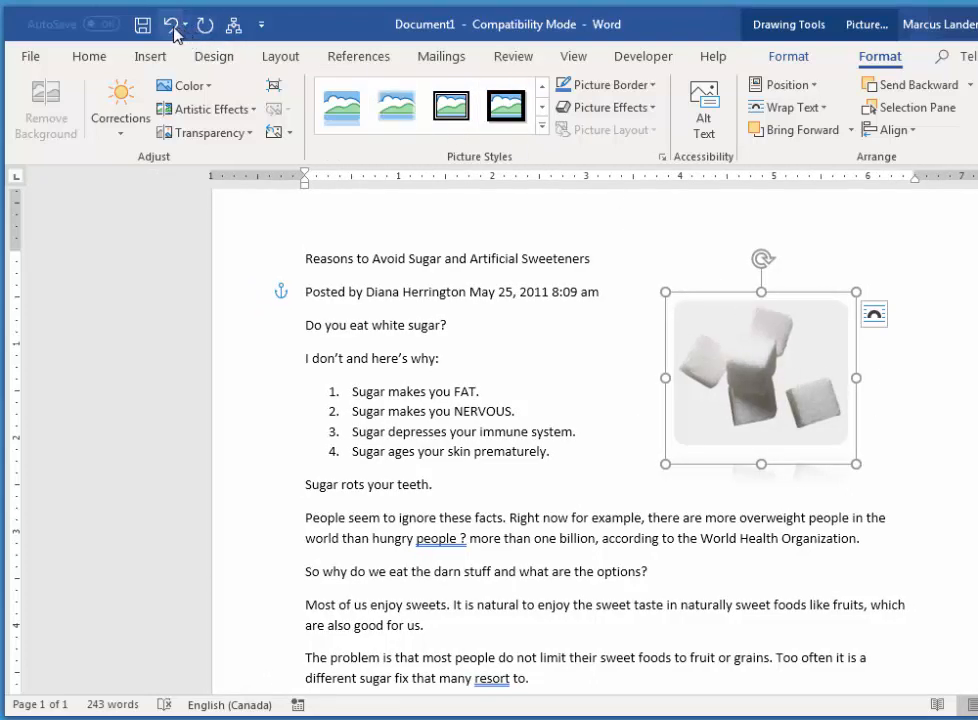
click(174, 30)
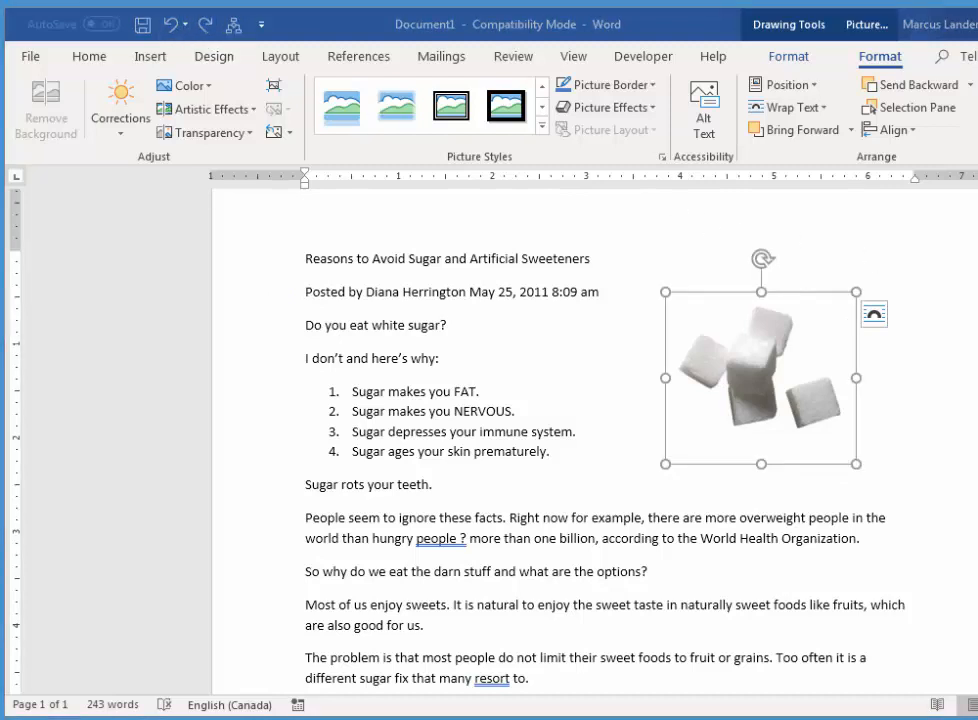
drag(977, 400, 973, 440)
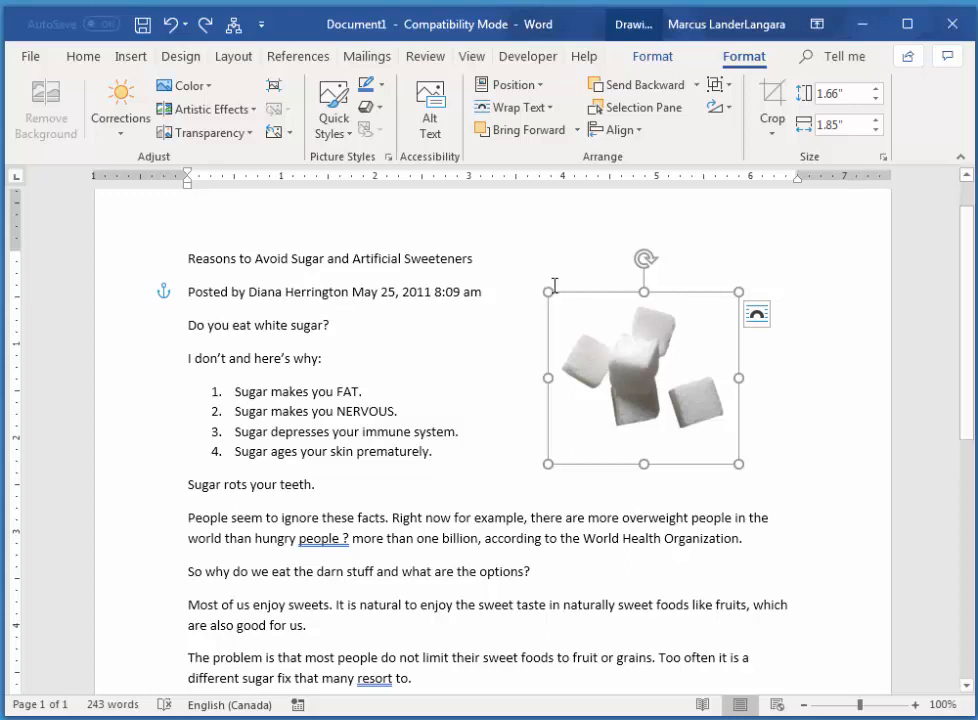
Start saving the document and choose the MS Word folder inside BSAD in the Langara library as its location
click(142, 28)
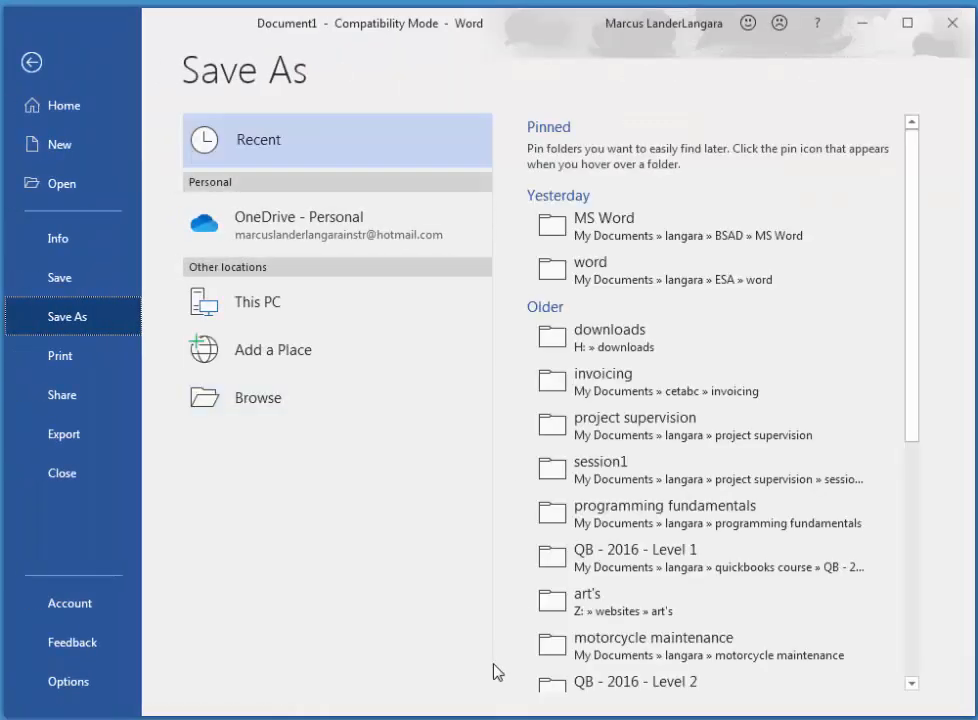
click(279, 404)
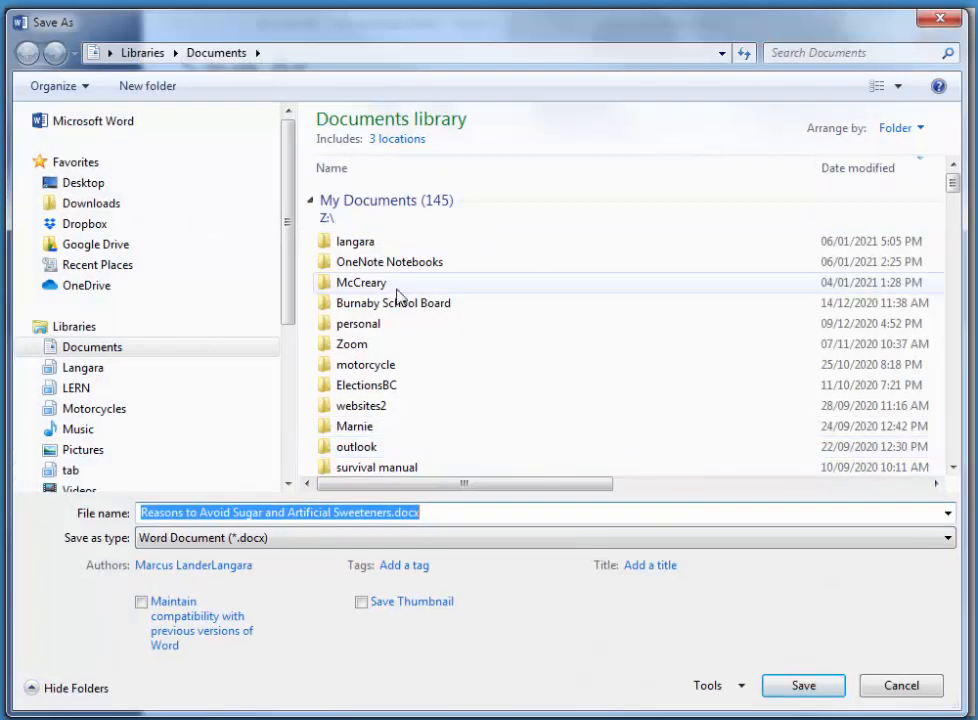
click(35, 368)
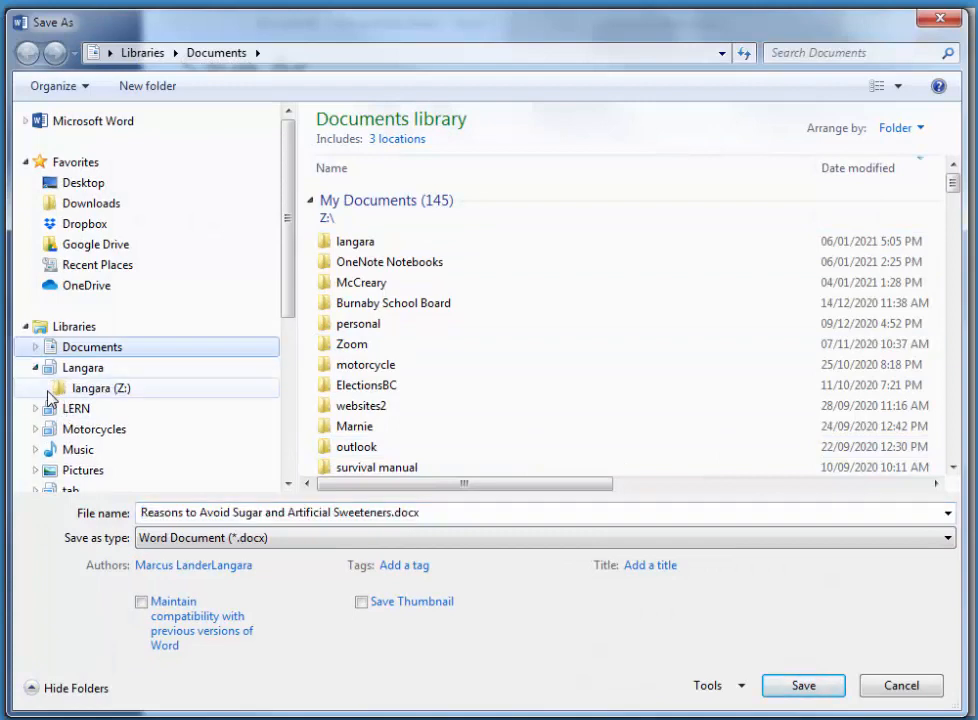
click(47, 390)
click(54, 256)
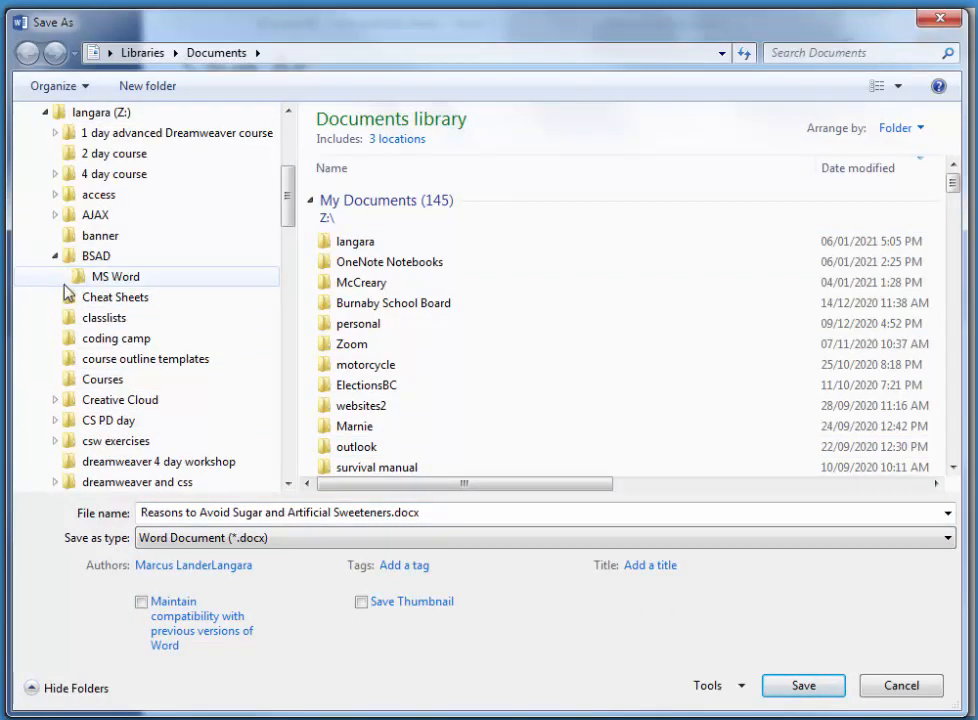
click(98, 277)
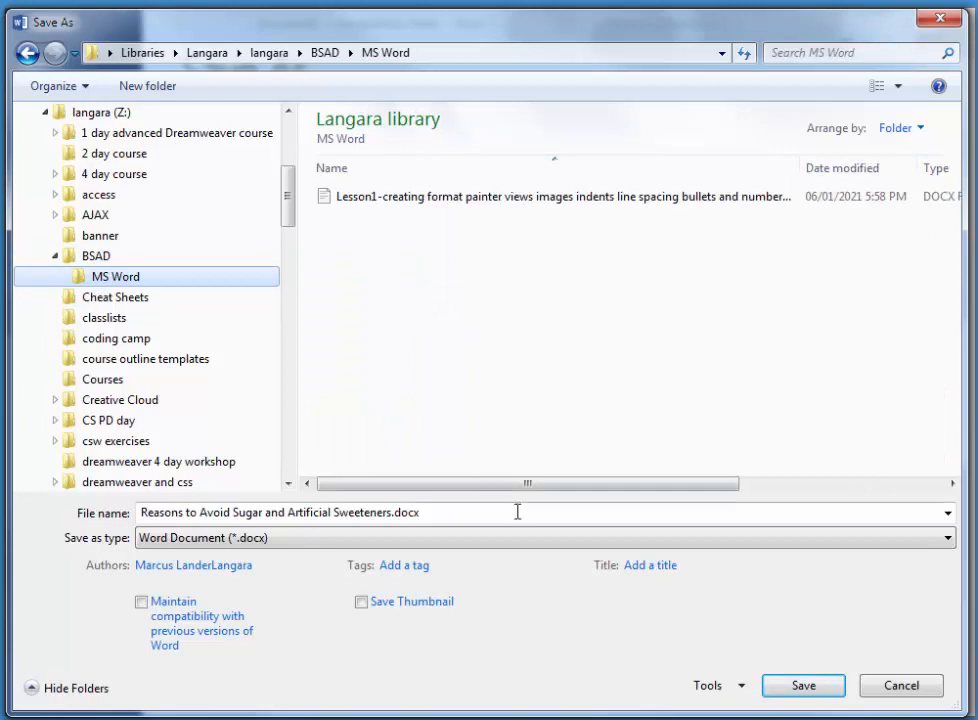
Name the file "Session 1 a", save it as a Word Document (*.docx), and accept the upgrade to the newest file format
click(467, 512)
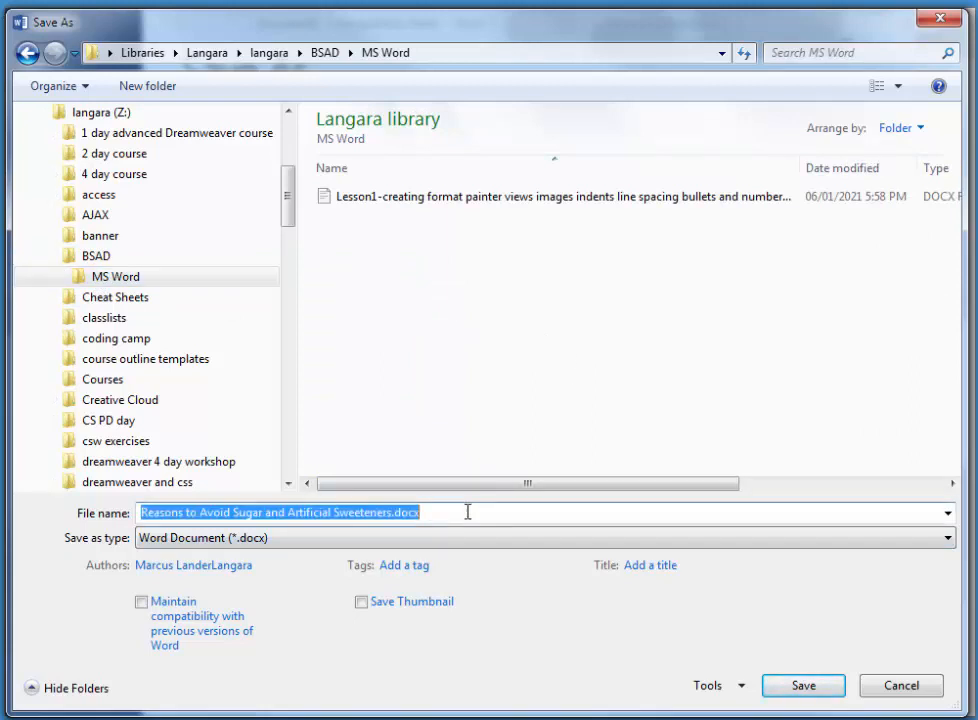
text(Session 1 a)
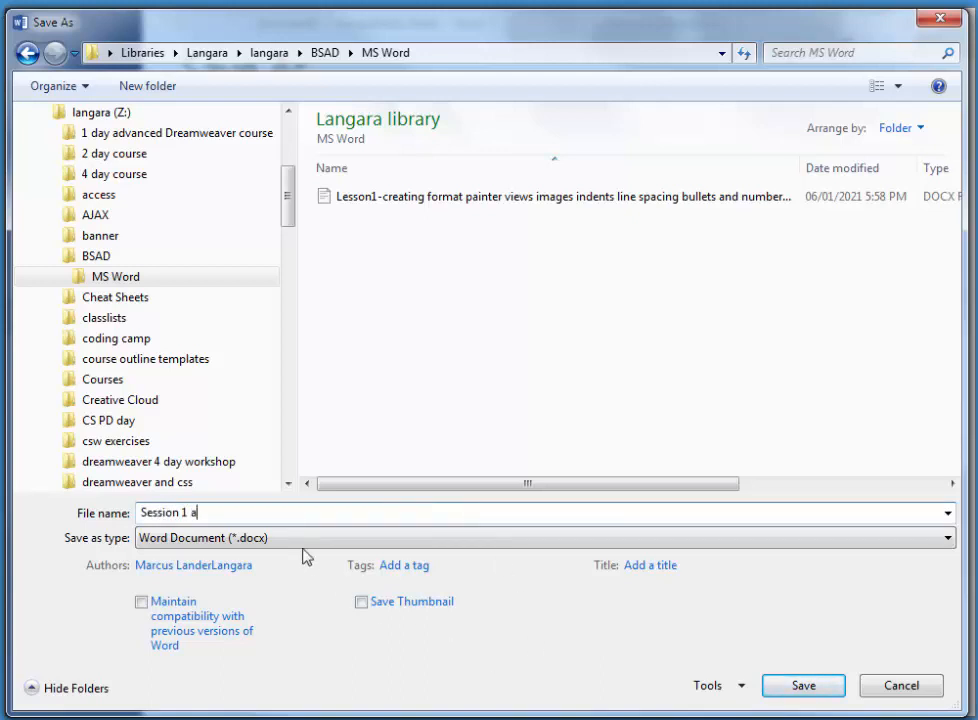
click(813, 692)
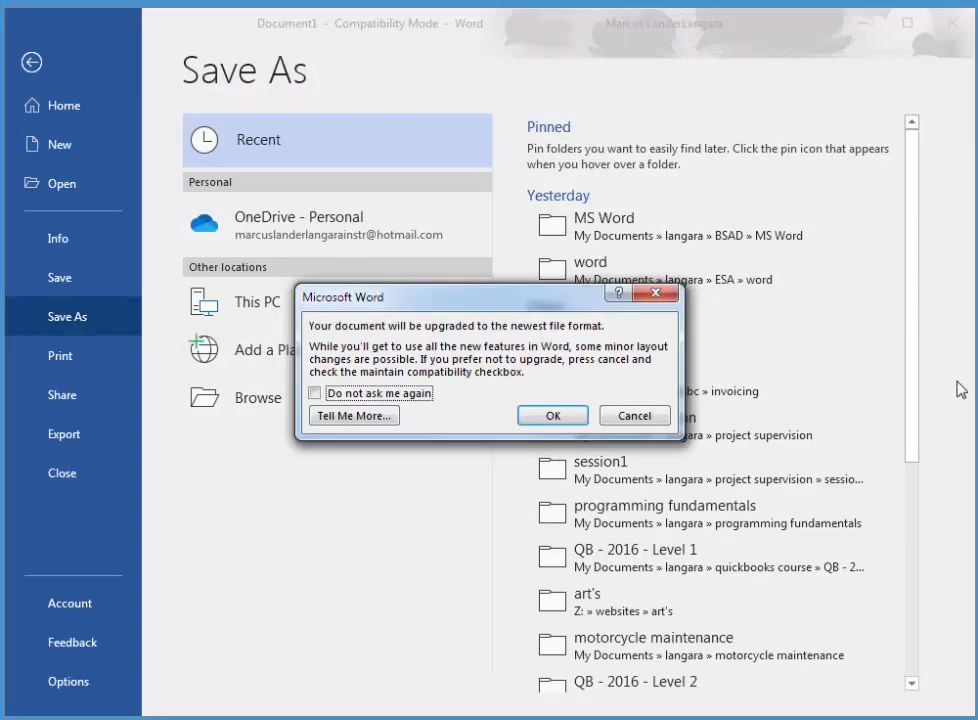
click(558, 416)
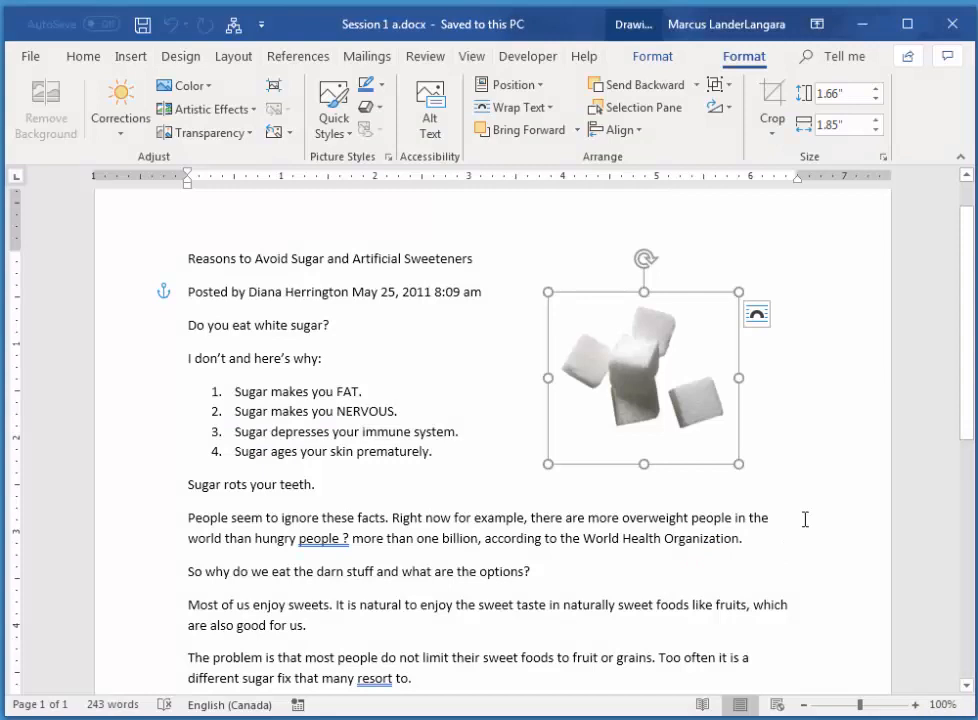